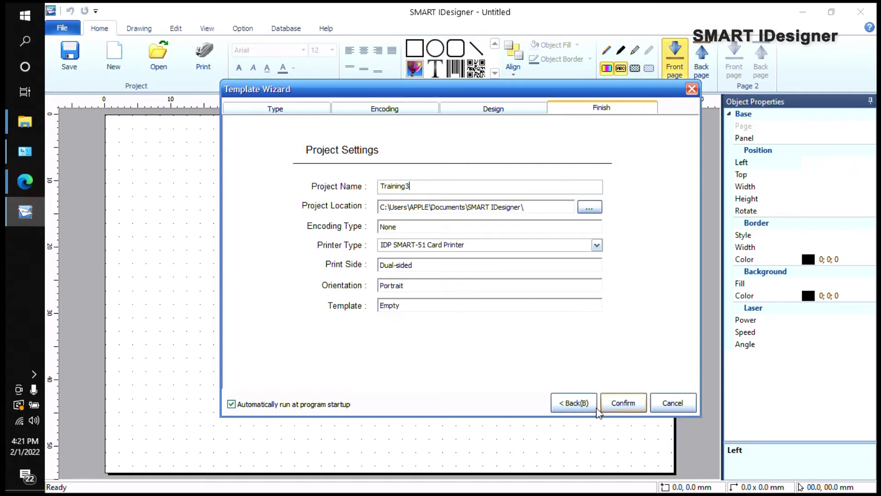
Step: Confirm the Template Wizard settings to create the Training3 project
click(622, 403)
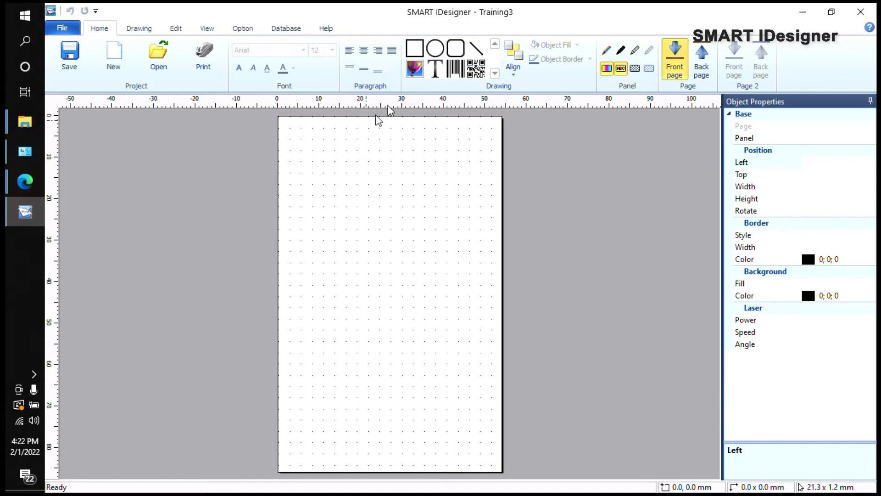
Step: Draw an image frame at the card's top-left and load the 9TmLkHCr_400x400 logo into it
click(415, 70)
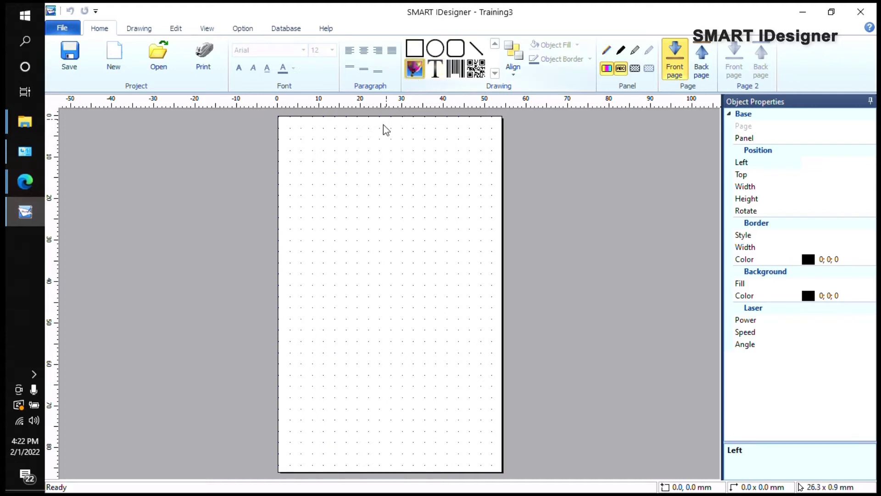
click(284, 124)
drag(288, 127, 386, 207)
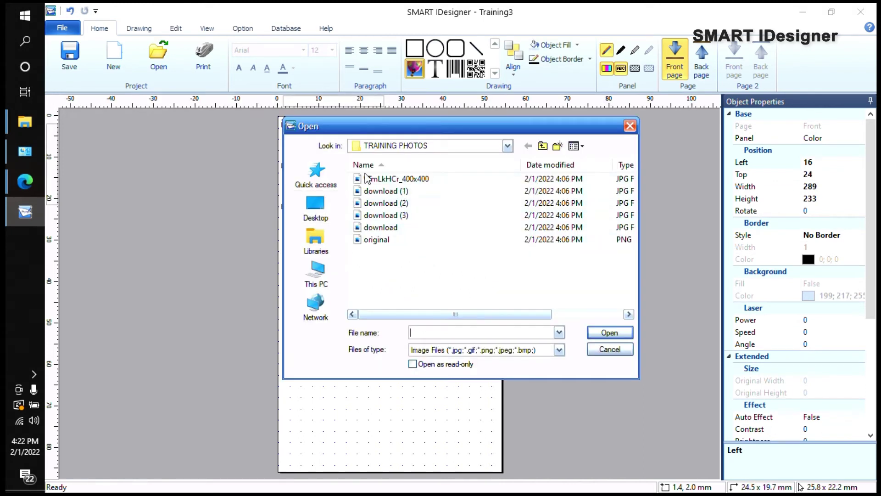
double_click(396, 180)
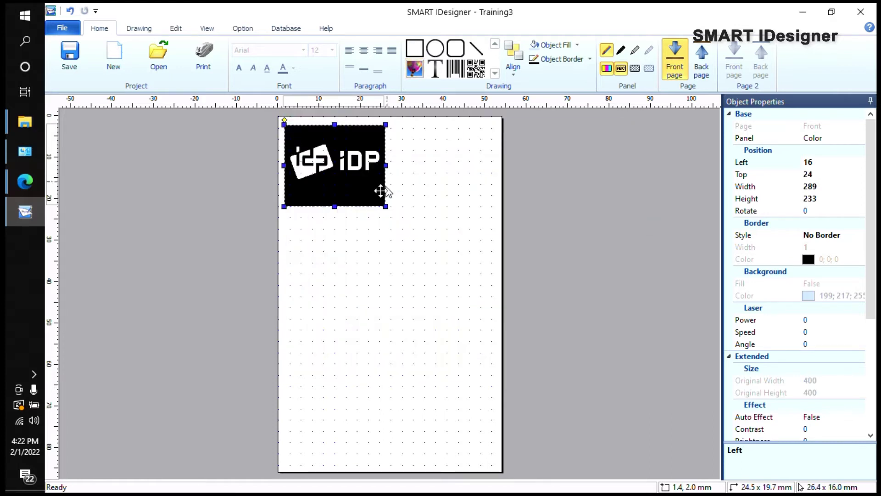
click(409, 180)
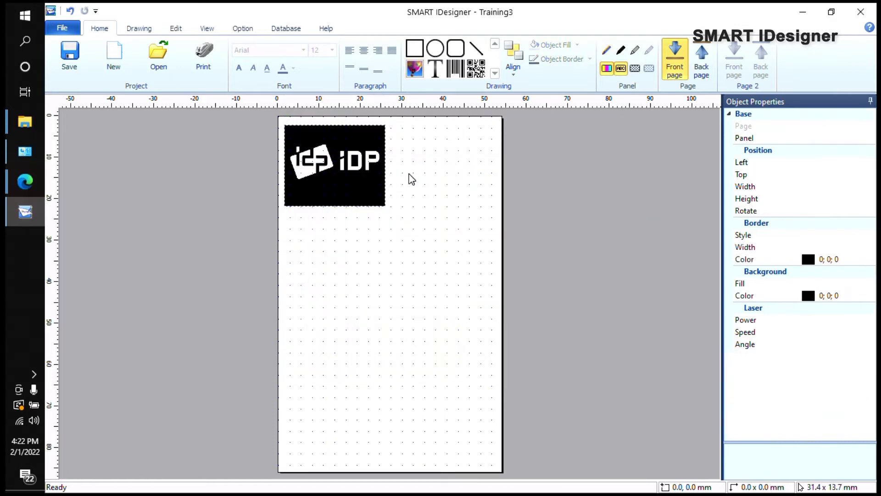
click(332, 171)
click(423, 190)
Step: Add a 'Smart Designer Training' text box and drag it below the logo
click(435, 71)
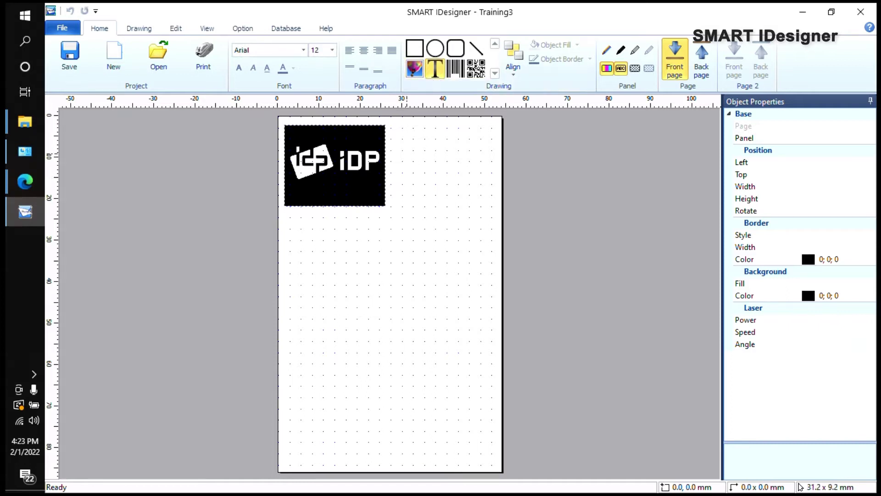
drag(388, 147, 498, 173)
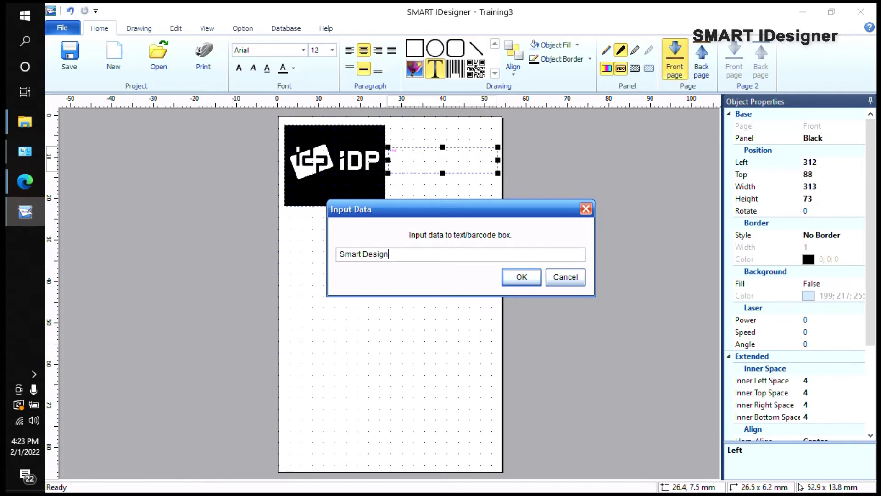
text(ining)
key(Return)
drag(480, 156, 407, 224)
Step: Try left, centre and right alignment on the title text, leaving it centred
click(420, 181)
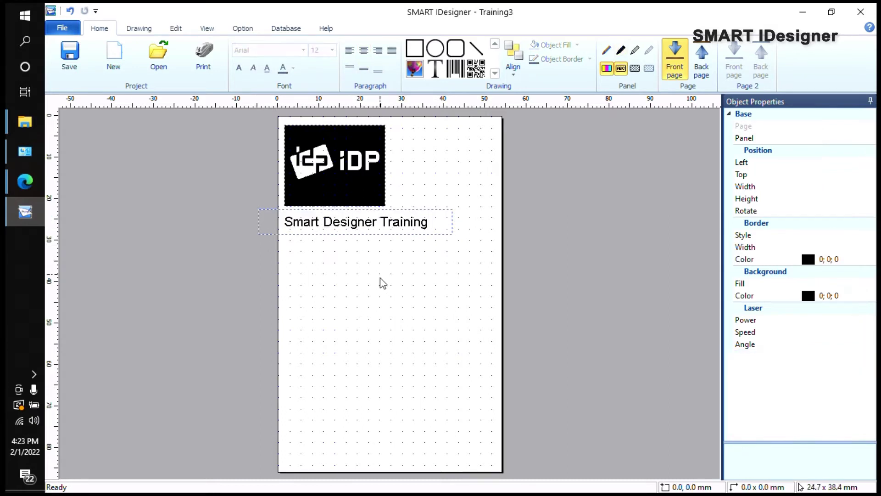
click(353, 213)
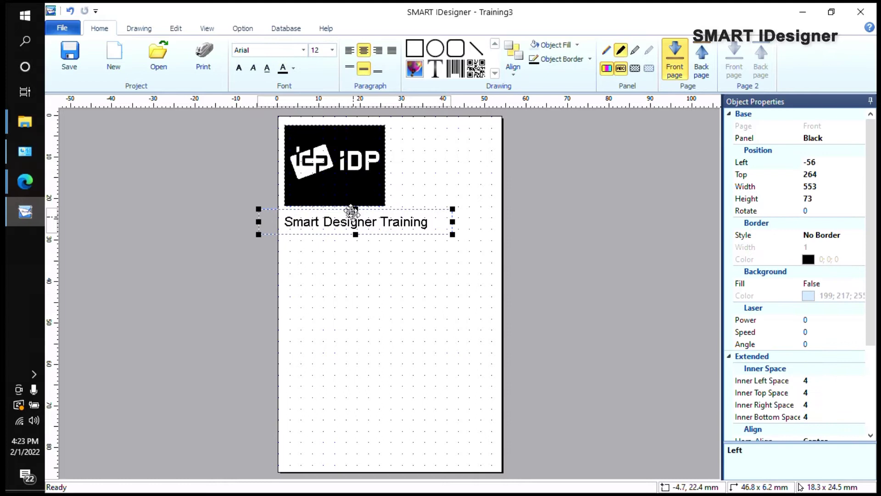
click(350, 50)
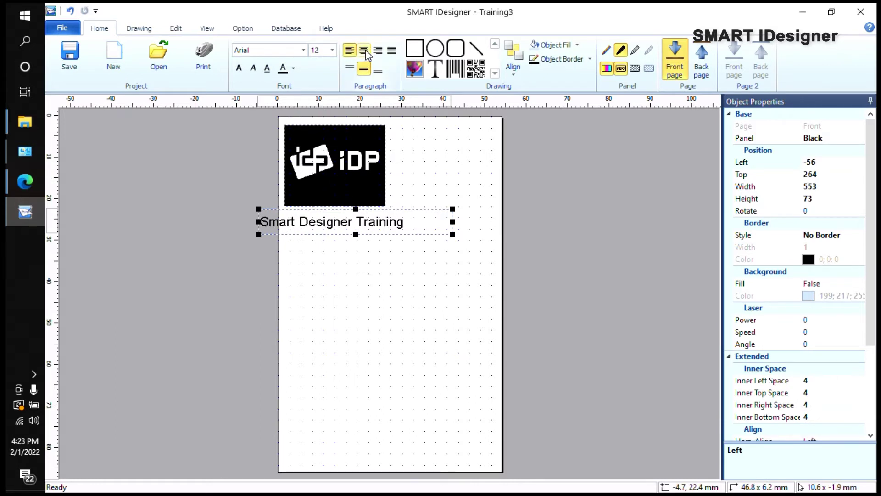
click(365, 51)
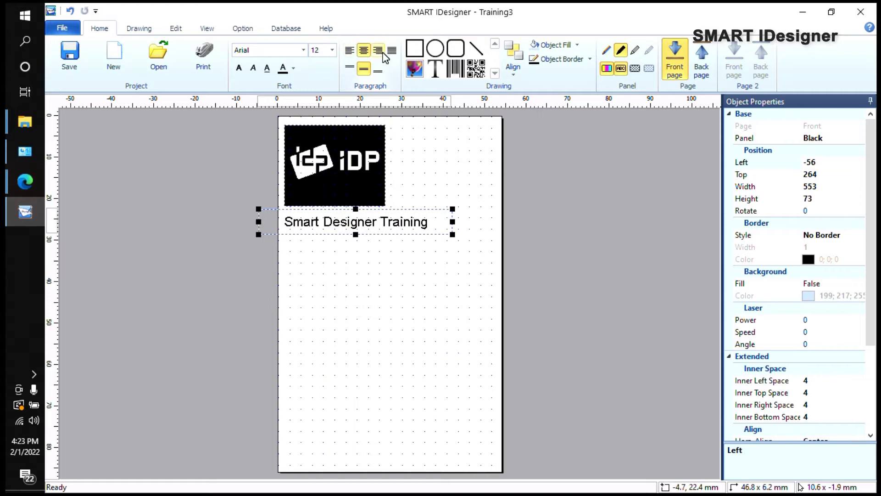
click(378, 51)
click(363, 49)
click(403, 275)
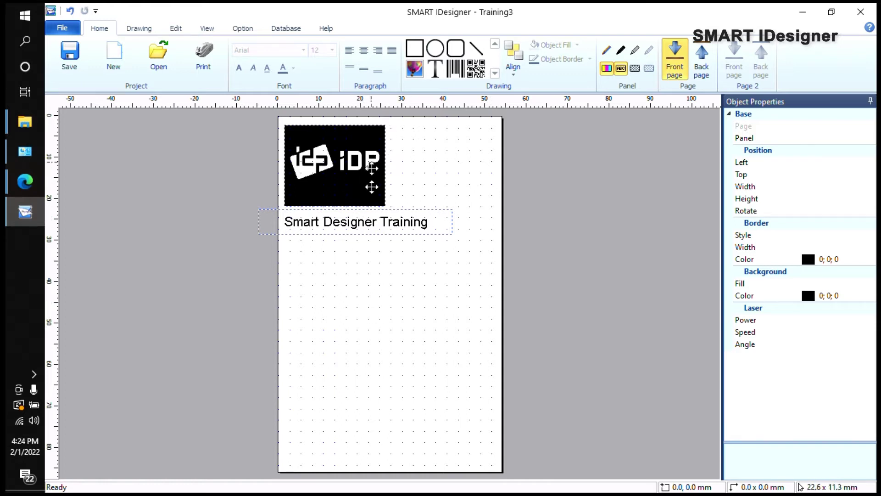
click(375, 223)
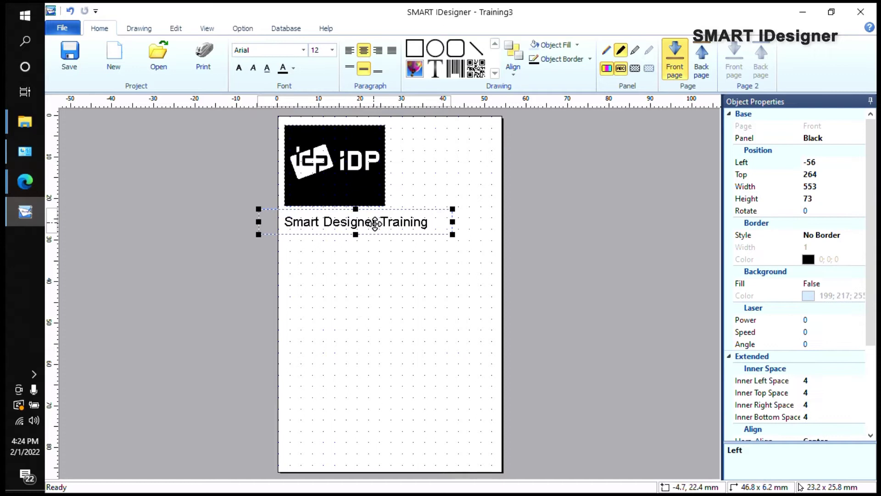
scroll(808, 299, down, 4)
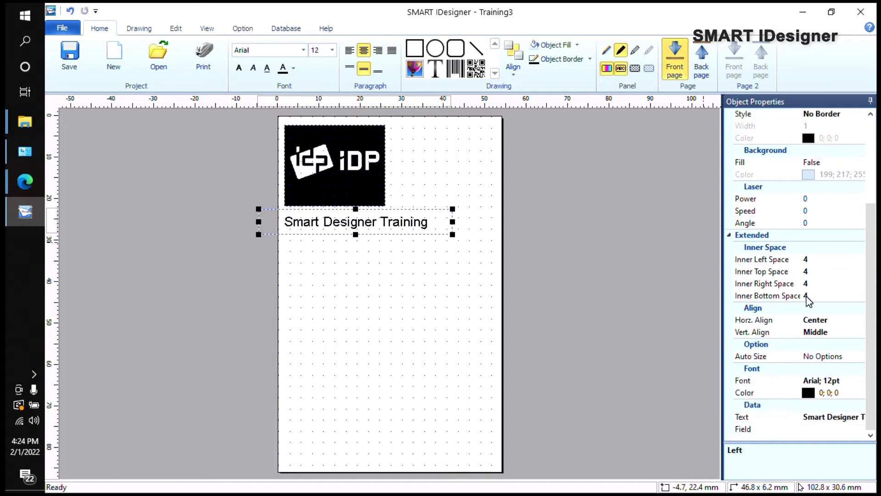
Step: Set the title font to Arial 14pt Bold
click(849, 385)
click(859, 382)
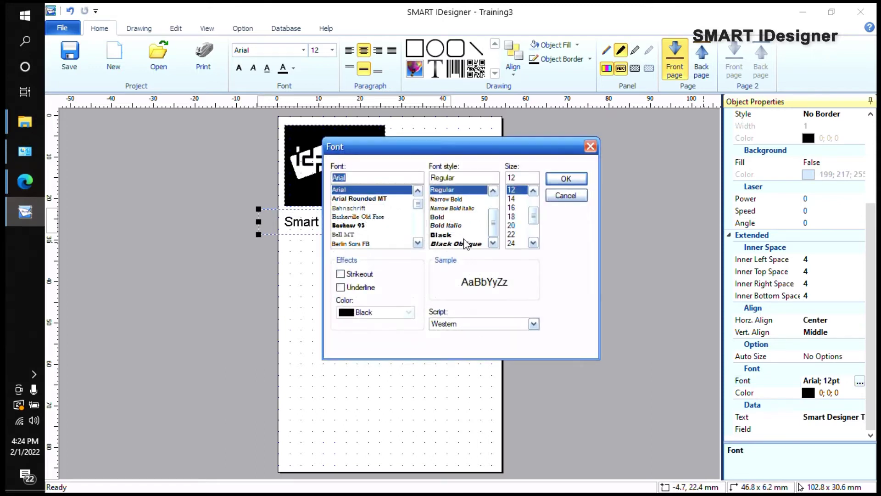
click(591, 146)
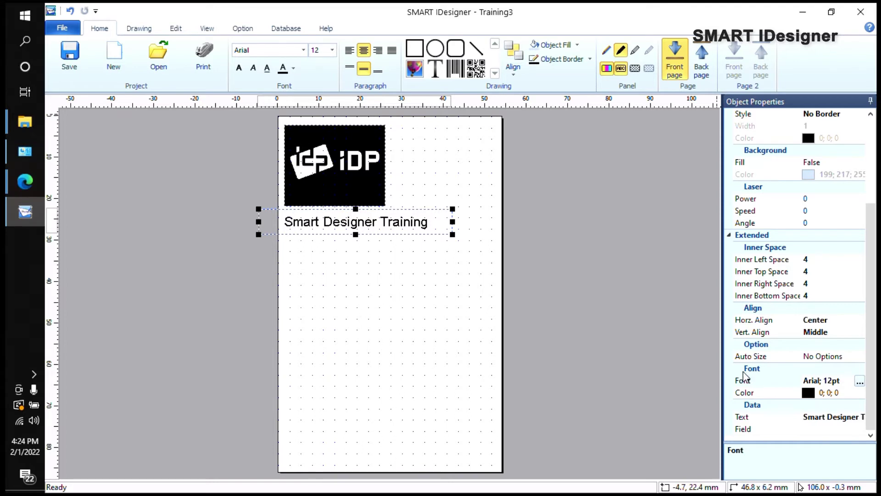
click(859, 382)
drag(507, 151, 662, 143)
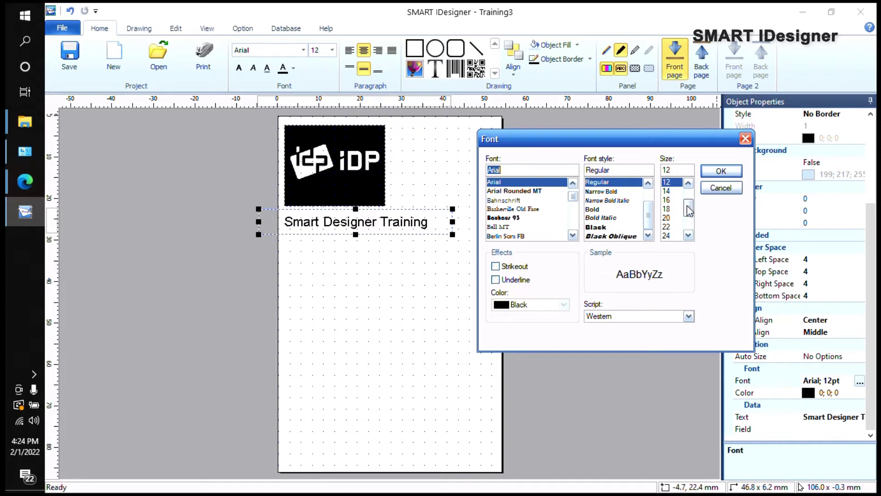
click(673, 191)
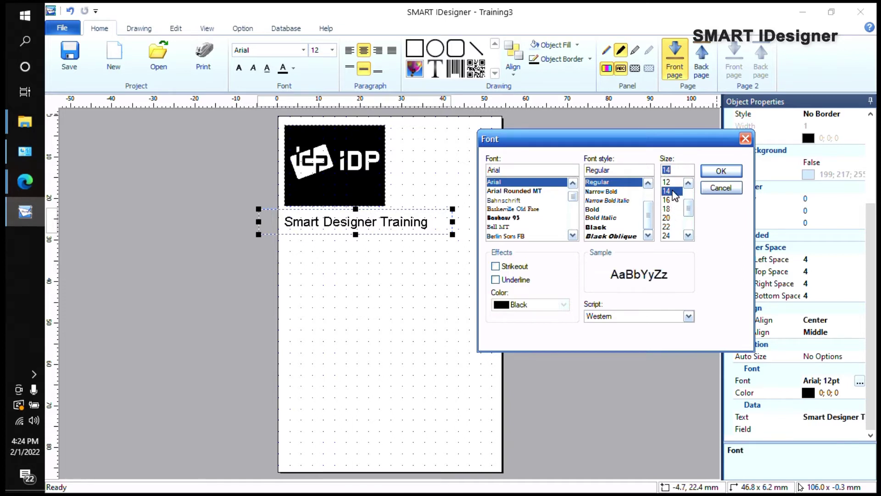
click(639, 209)
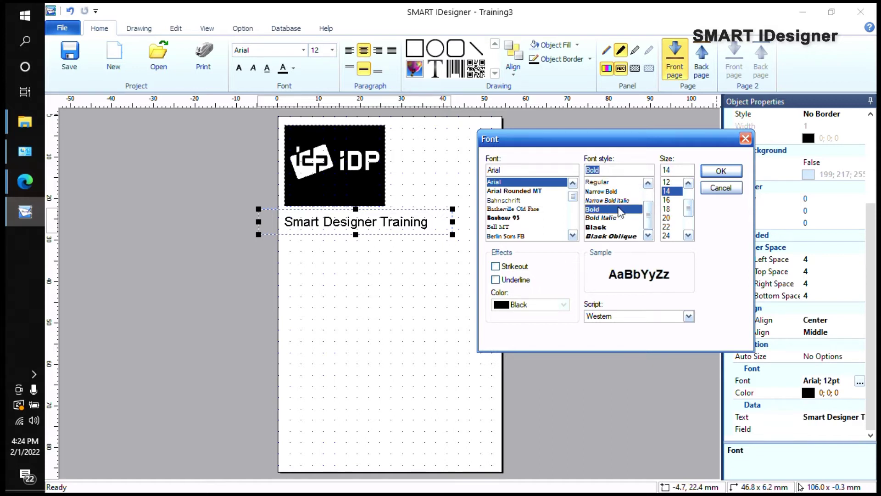
click(716, 171)
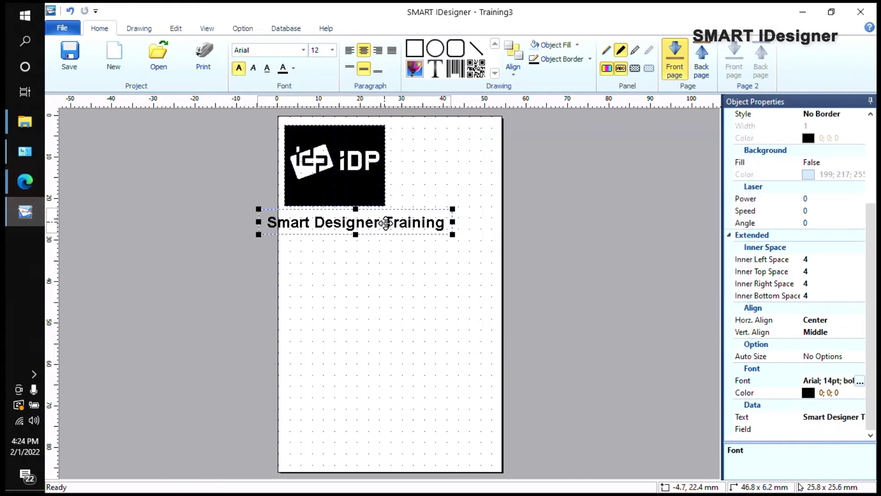
Step: Shift the title right to line up under the logo and left-align its text
drag(389, 224, 411, 226)
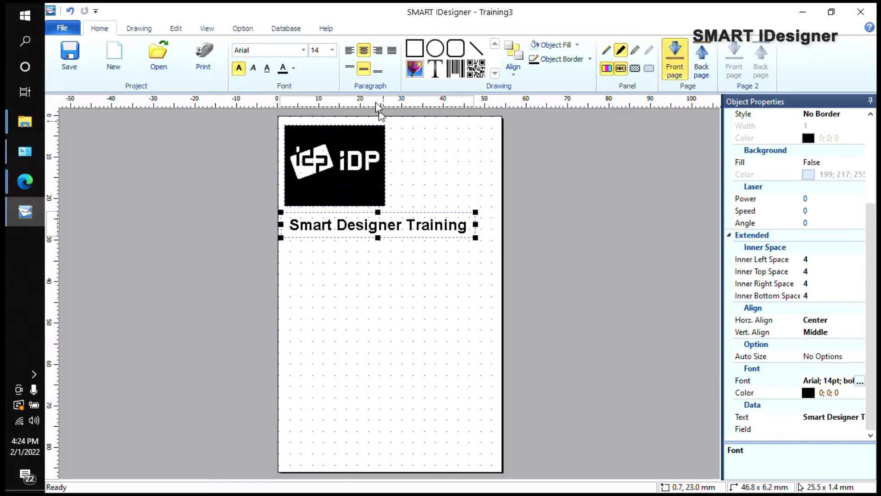
click(349, 50)
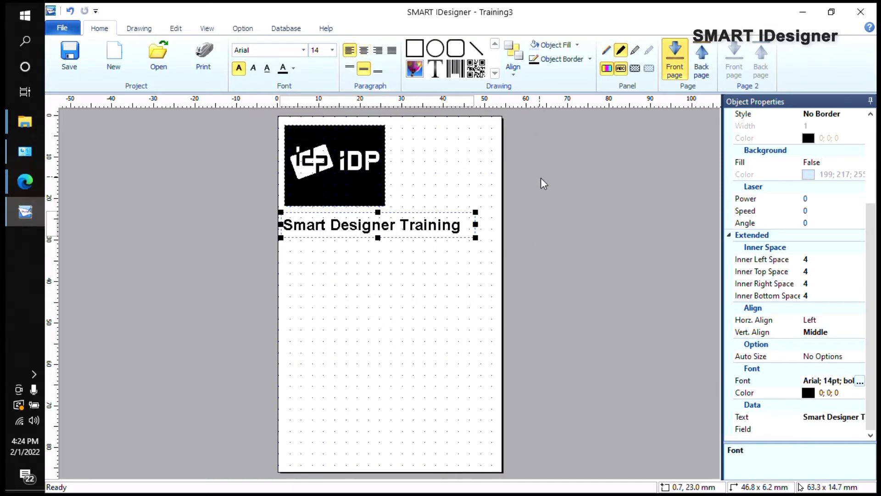
click(477, 188)
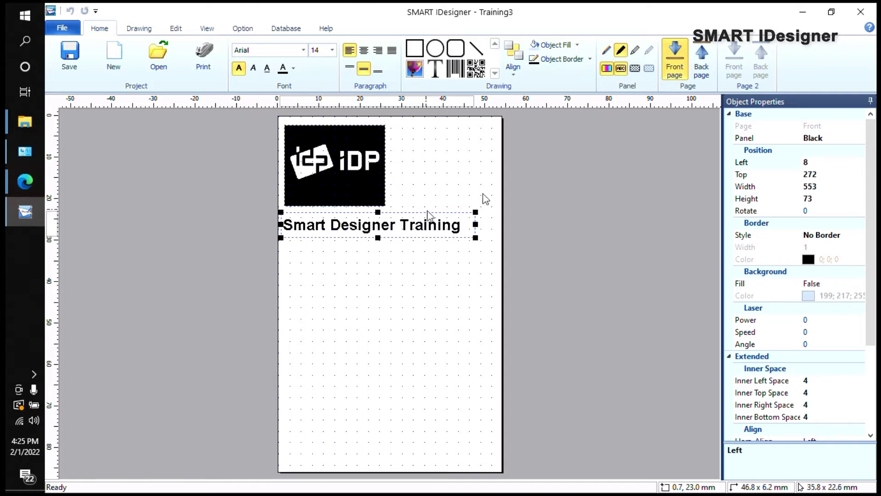
Step: Set the title's font colour to red (255; 0; 0)
click(825, 138)
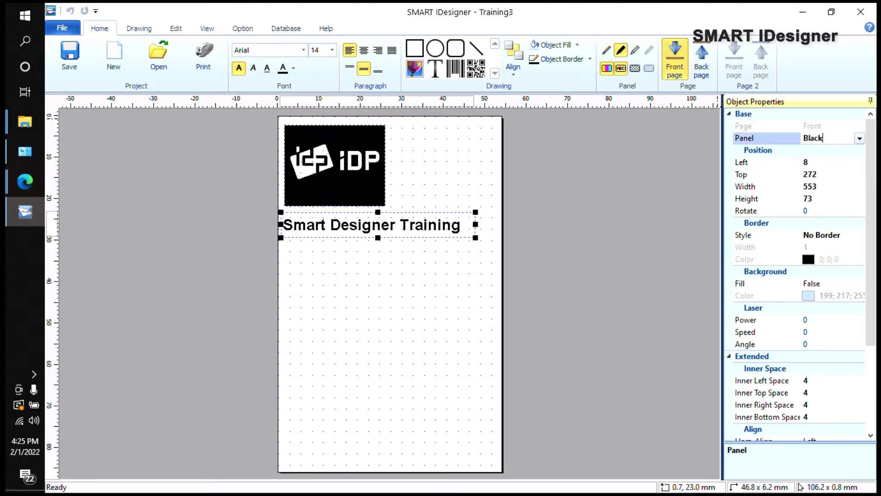
click(860, 139)
click(832, 161)
click(408, 229)
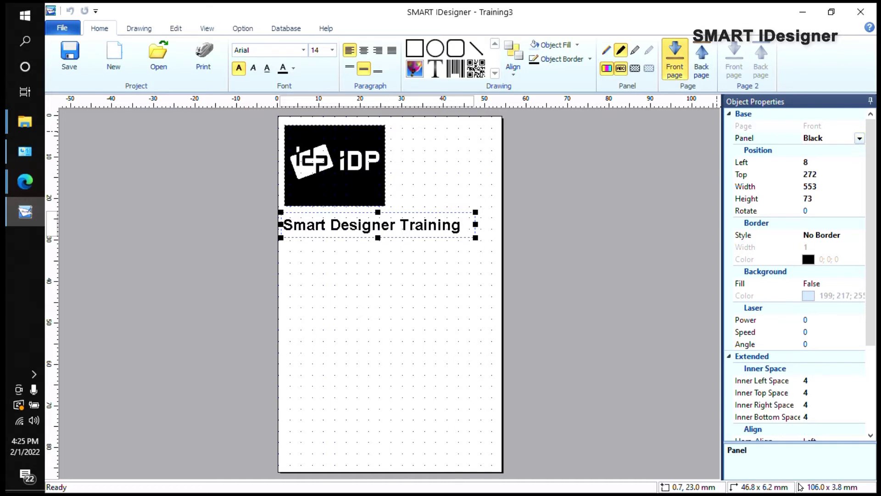
scroll(830, 189, down, 4)
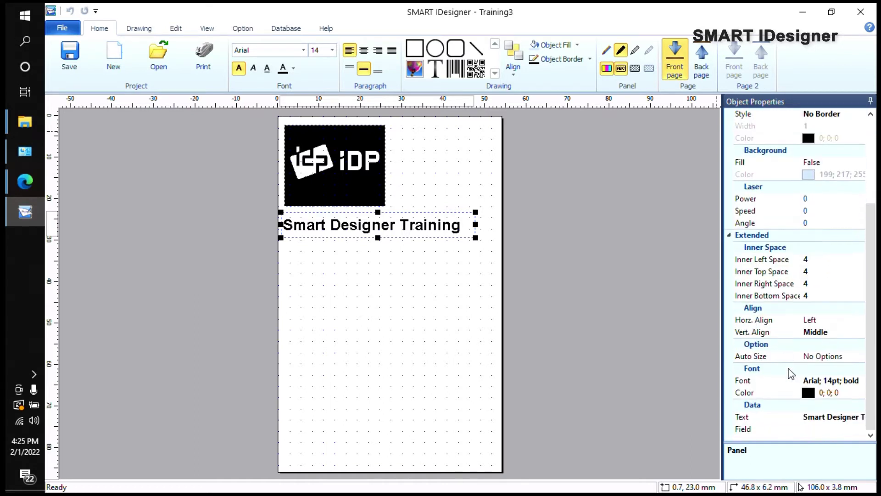
click(811, 393)
click(859, 394)
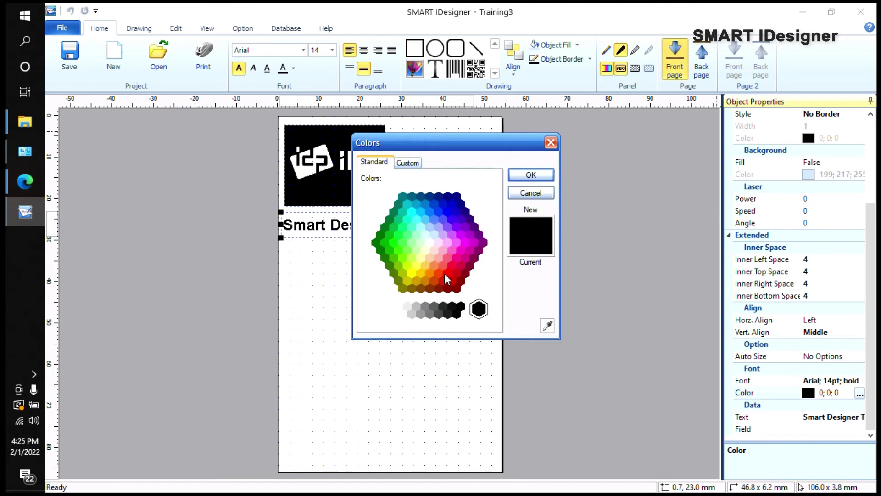
click(456, 277)
click(538, 176)
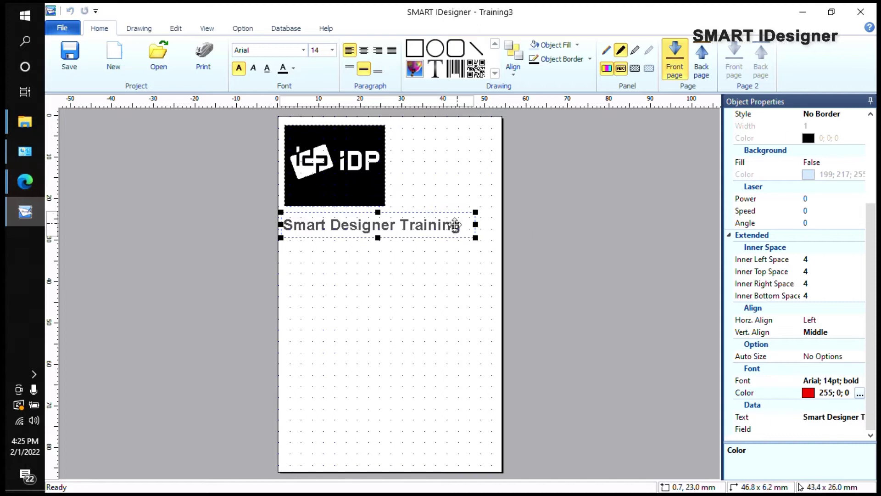
Step: Put the title on the Color print panel instead of Black
scroll(828, 138, up, 5)
click(839, 138)
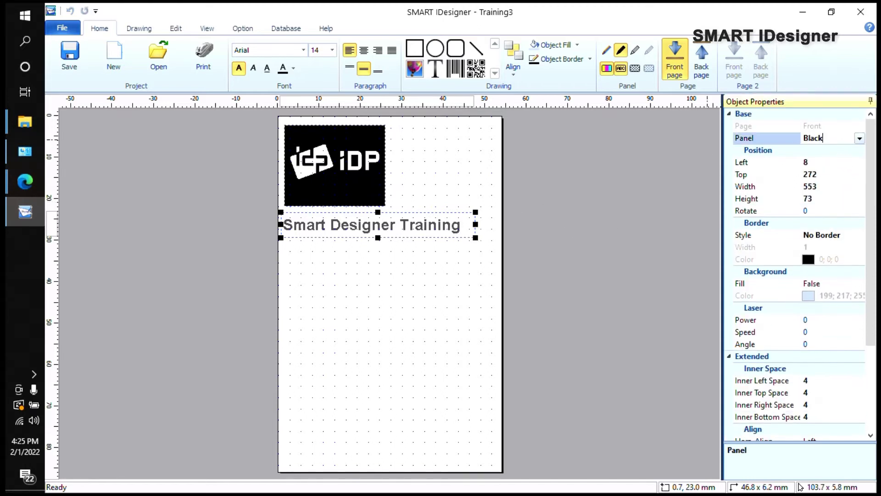
click(860, 139)
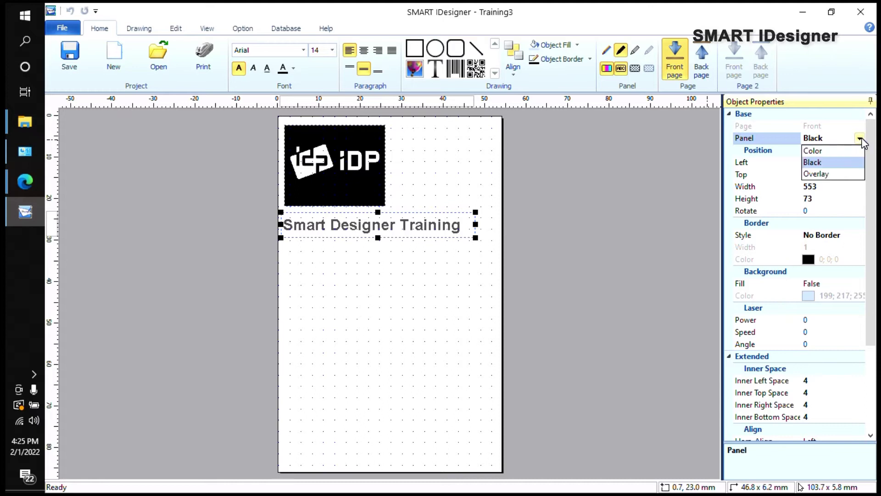
click(813, 150)
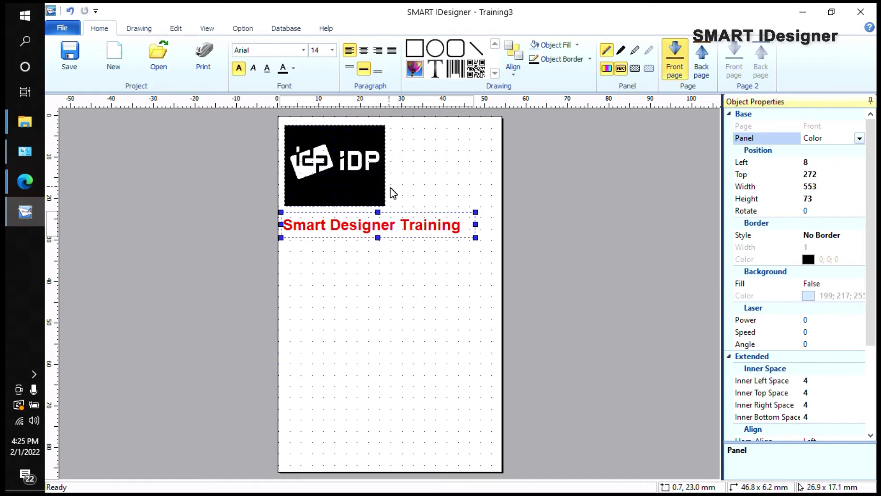
Step: Switch the iDP logo's Panel property from Black to Color
click(350, 177)
click(860, 138)
click(828, 162)
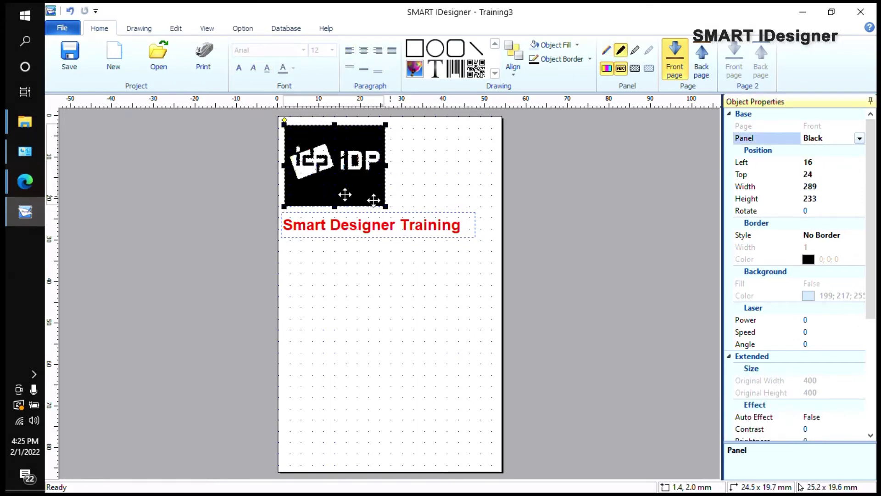
click(859, 138)
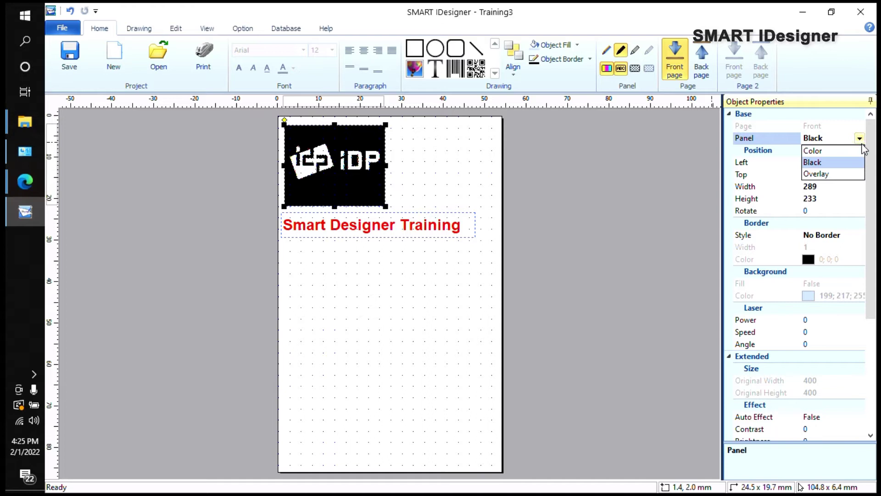
click(828, 151)
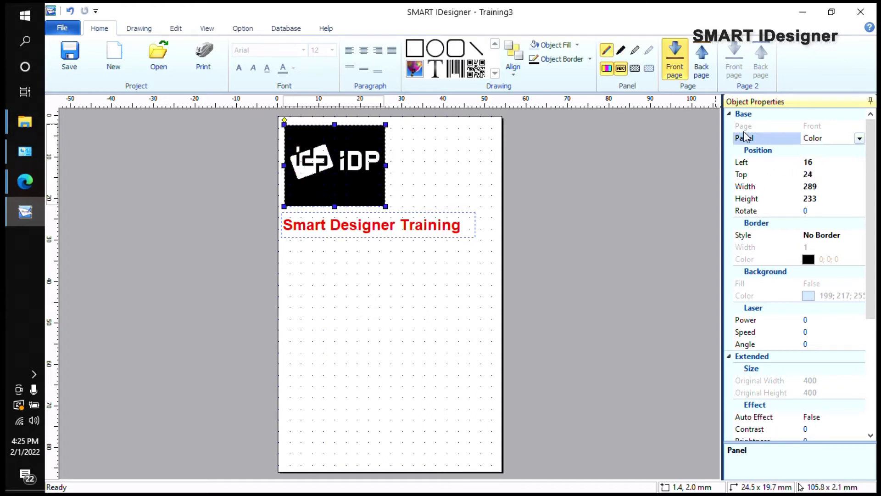
click(858, 138)
click(858, 139)
scroll(811, 291, down, 5)
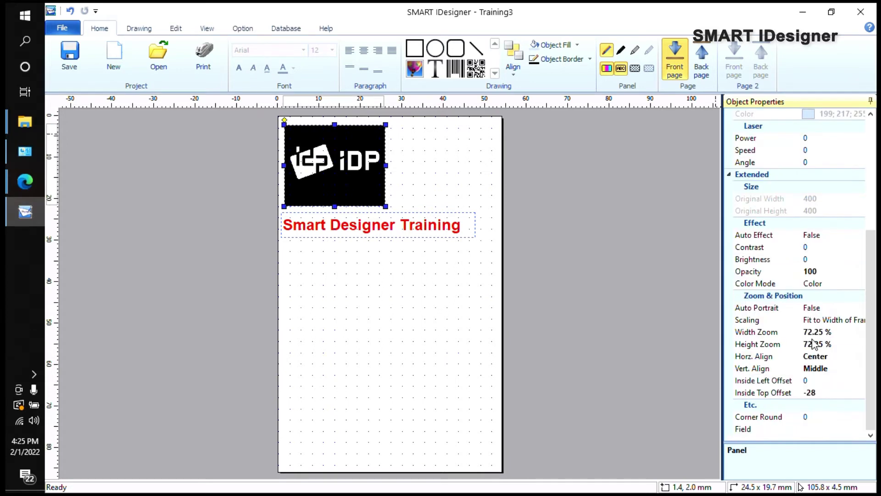
scroll(812, 342, up, 5)
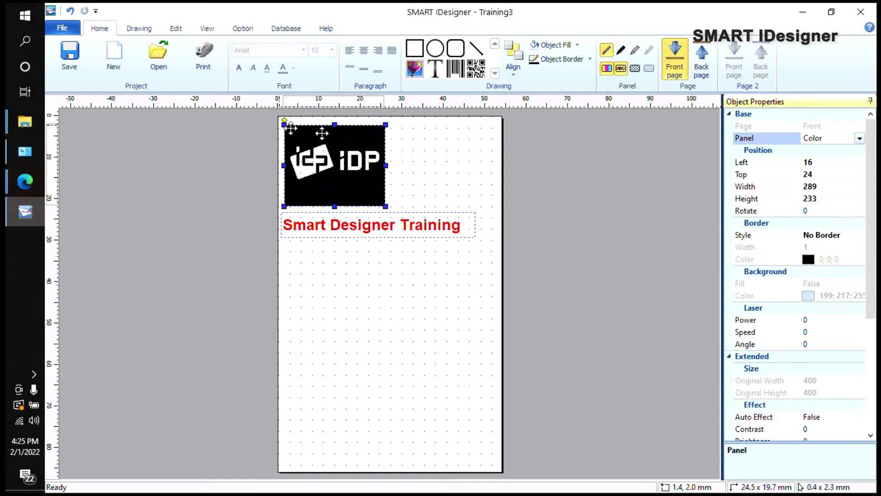
click(386, 284)
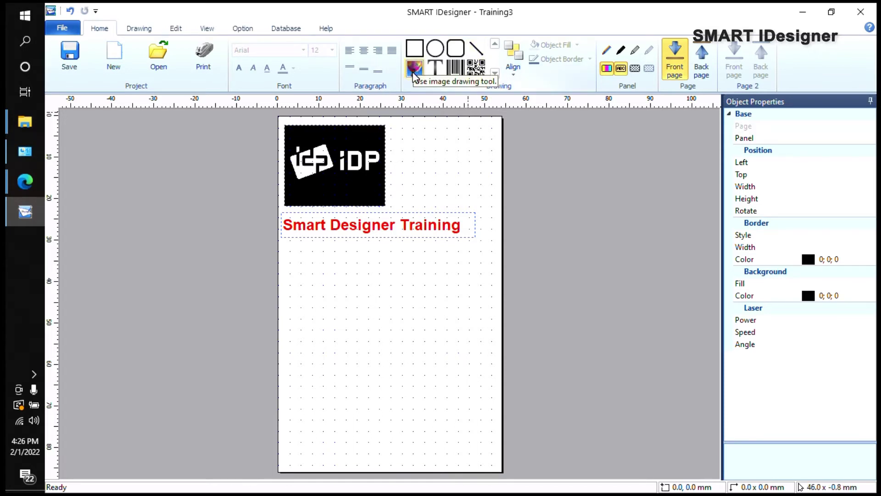
Step: Draw an empty image frame without a picture and move it beside the iDP logo
click(414, 69)
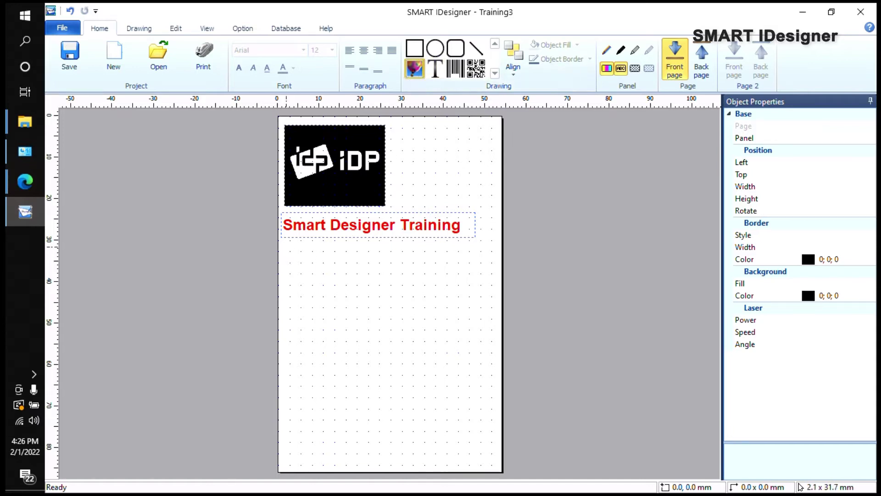
drag(285, 247, 383, 327)
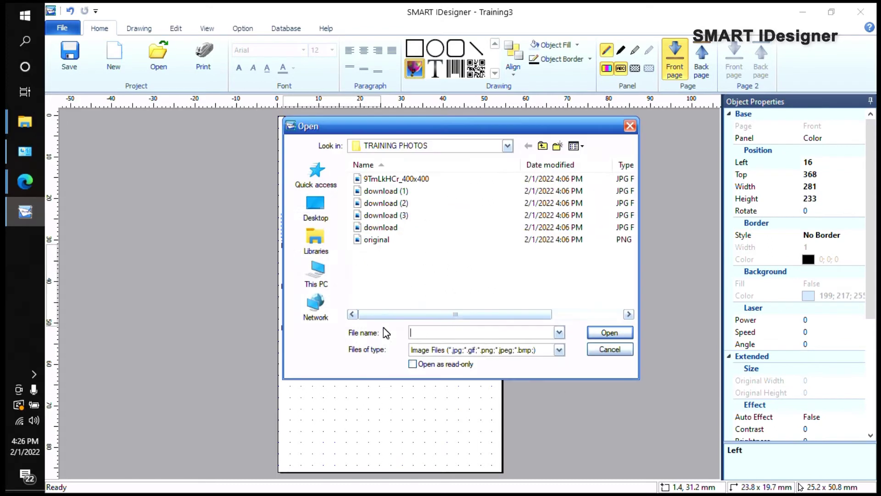
click(617, 354)
drag(334, 293, 352, 286)
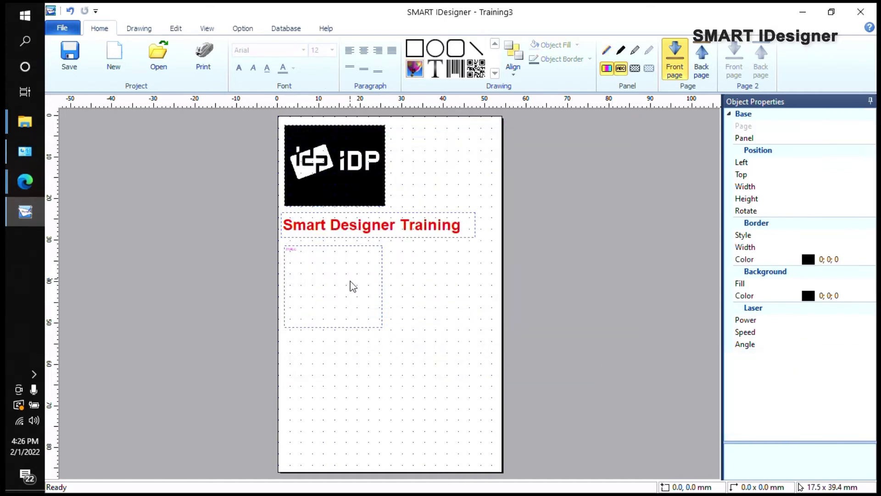
click(383, 278)
drag(383, 313, 491, 200)
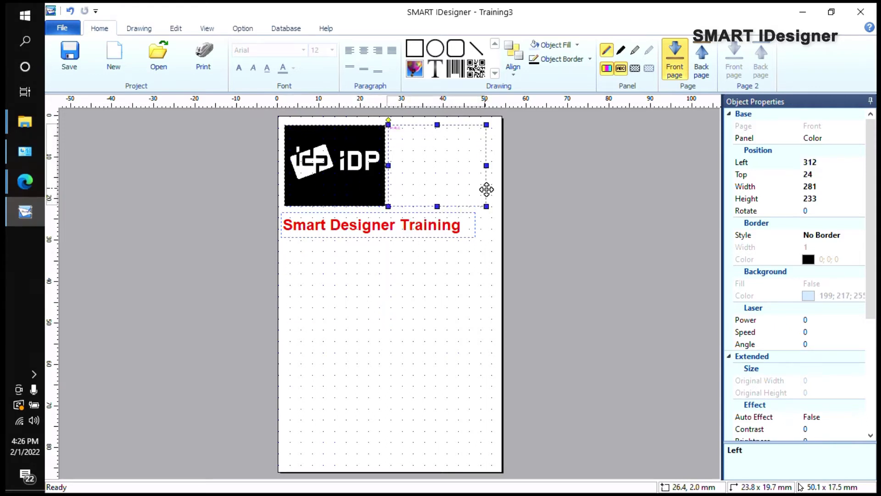
right_click(487, 189)
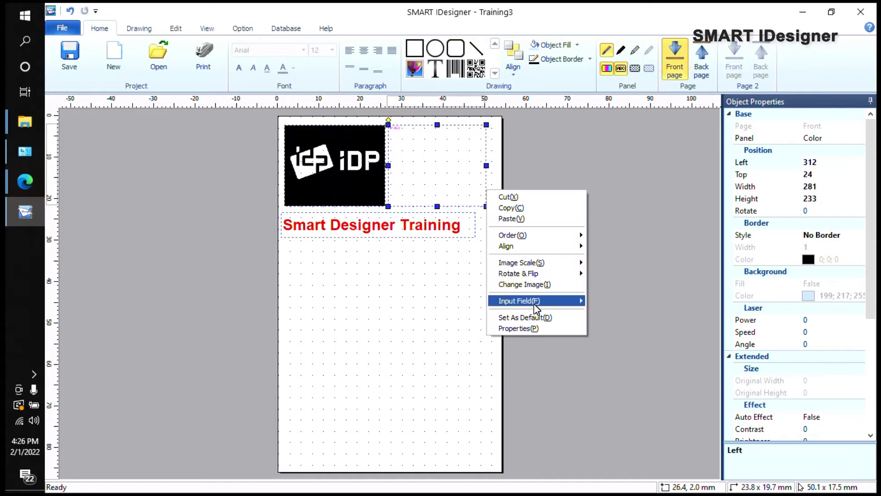
Step: Try adding a new input field named Employee_Name, which is rejected as invalid
mouse_move(536, 306)
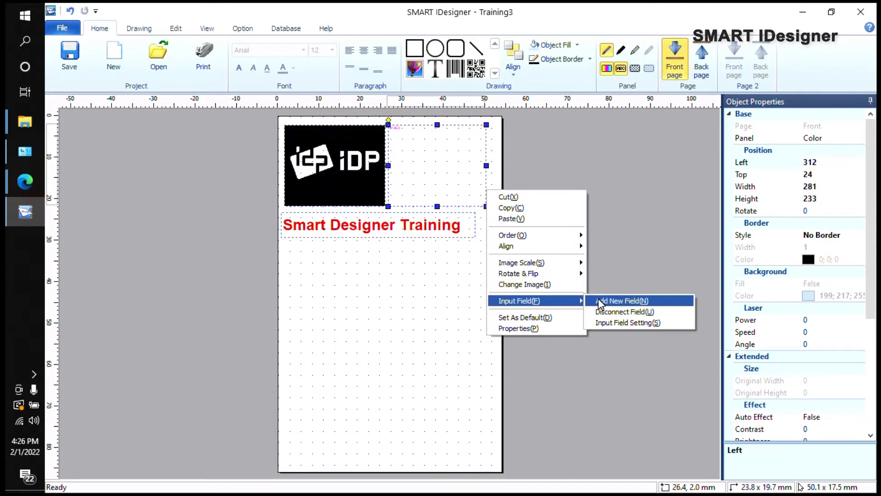
click(624, 302)
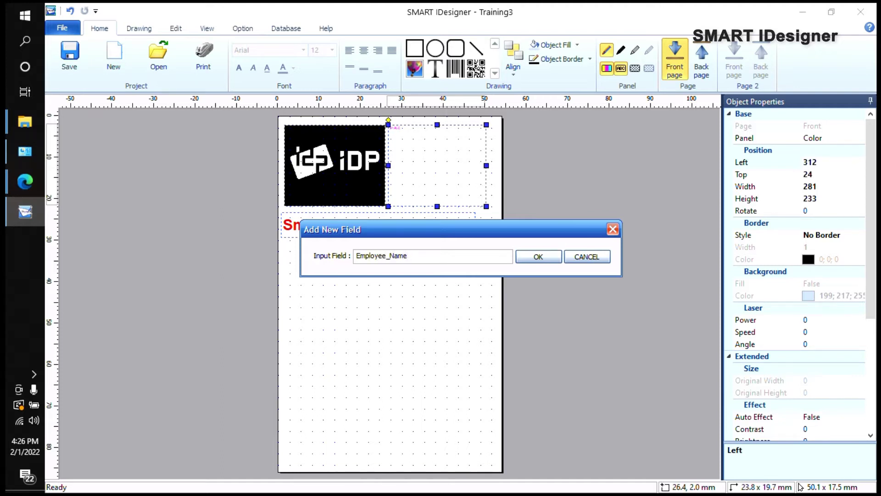
click(541, 259)
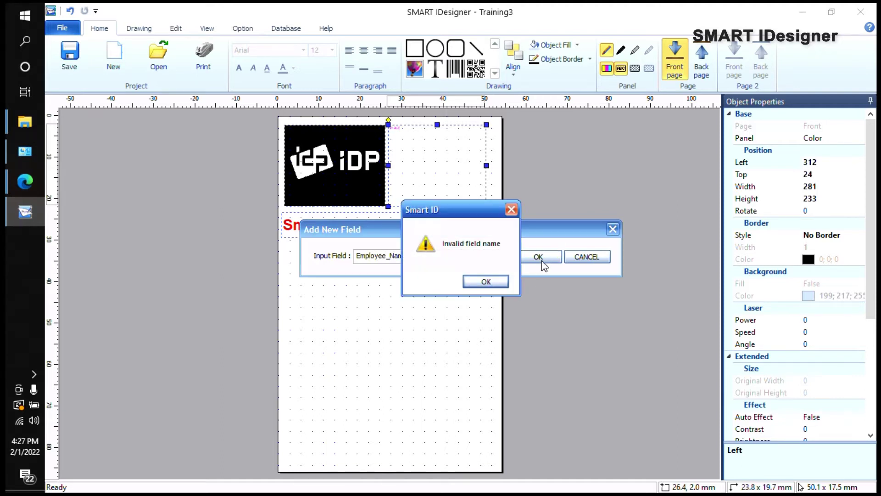
click(485, 283)
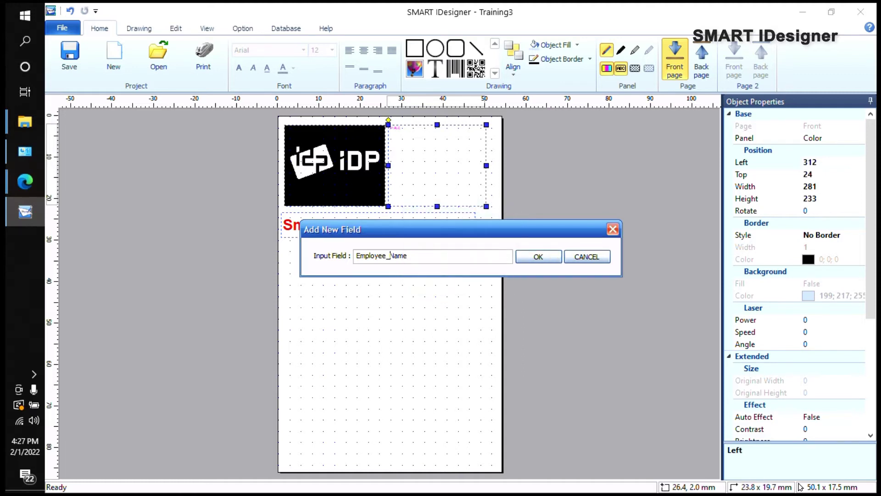
click(527, 265)
click(486, 279)
click(529, 263)
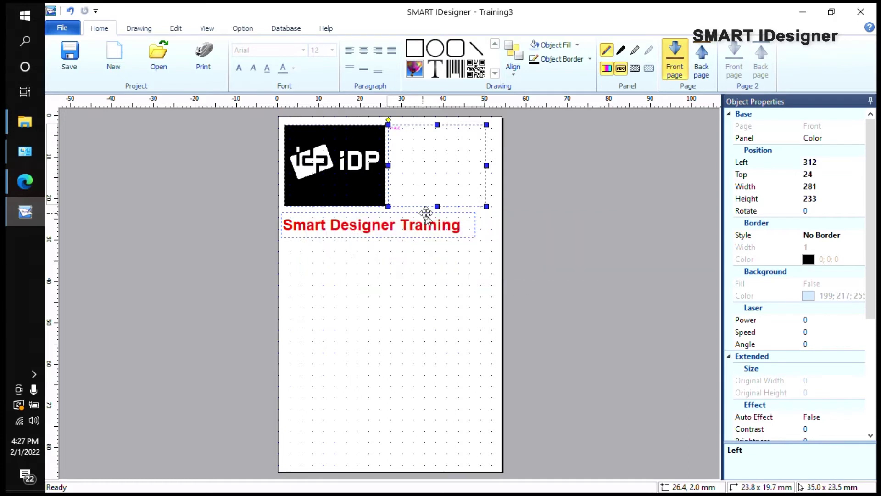
Step: Link the photo frame to a new input field named Employee
right_click(459, 208)
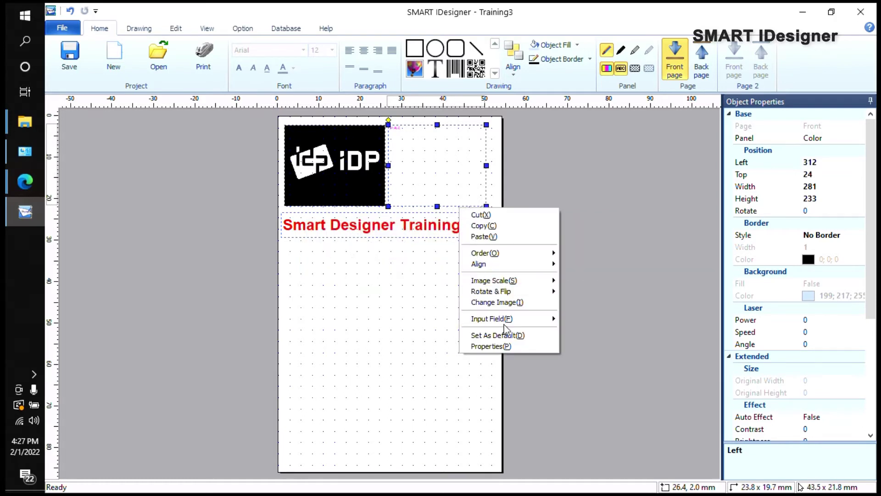
mouse_move(507, 318)
click(579, 318)
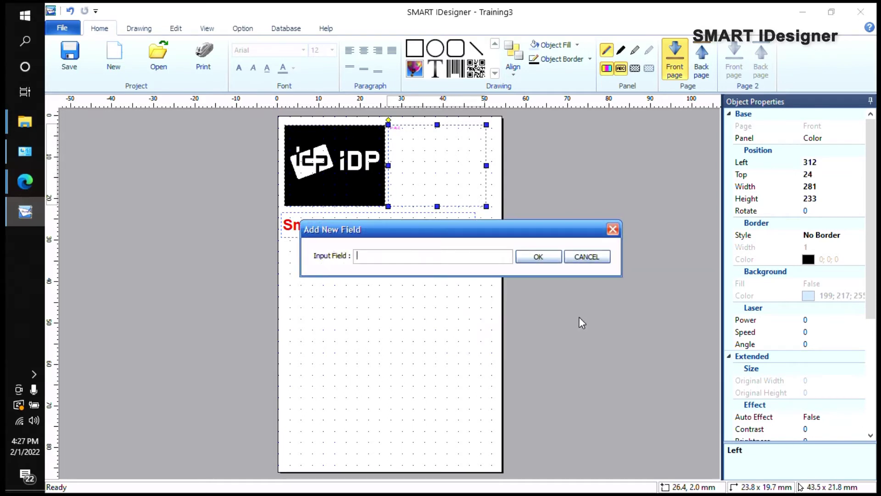
text(Employee)
key(Return)
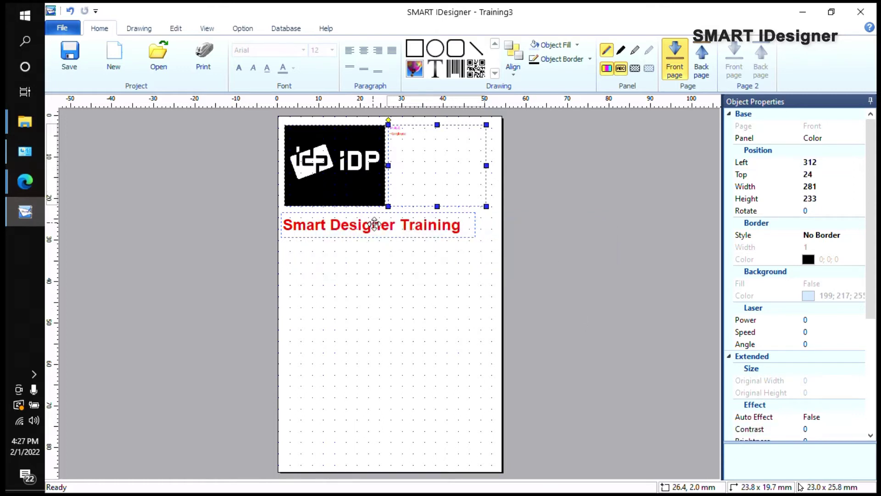
click(365, 271)
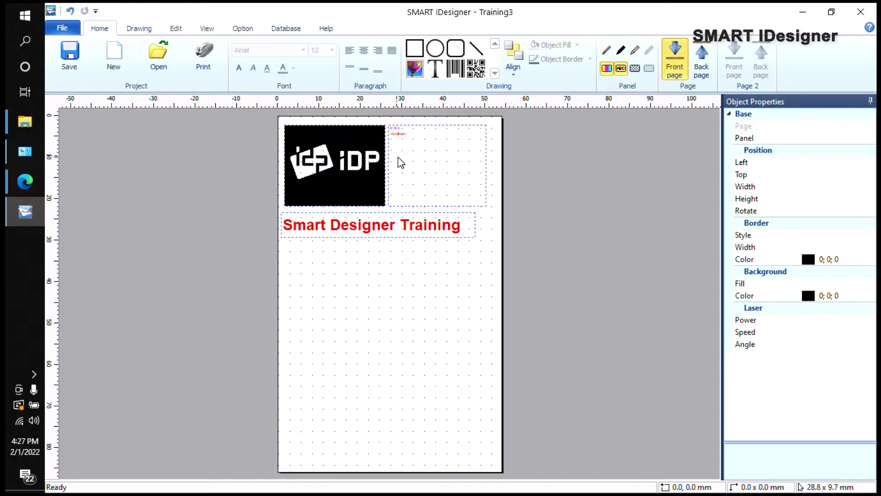
Step: Draw an empty text box below the title
click(434, 70)
drag(281, 293, 476, 318)
click(521, 276)
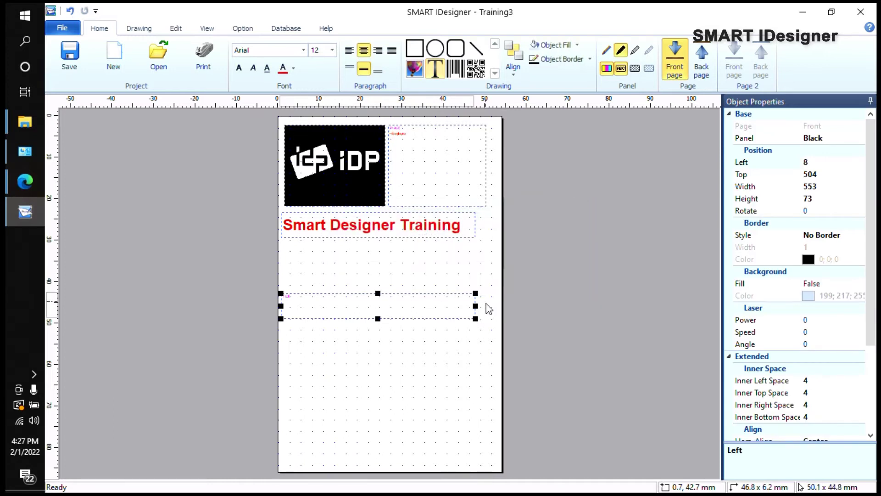
Step: Link the text box to a new EmployeeName field and review the card's database fields
right_click(474, 311)
mouse_move(512, 410)
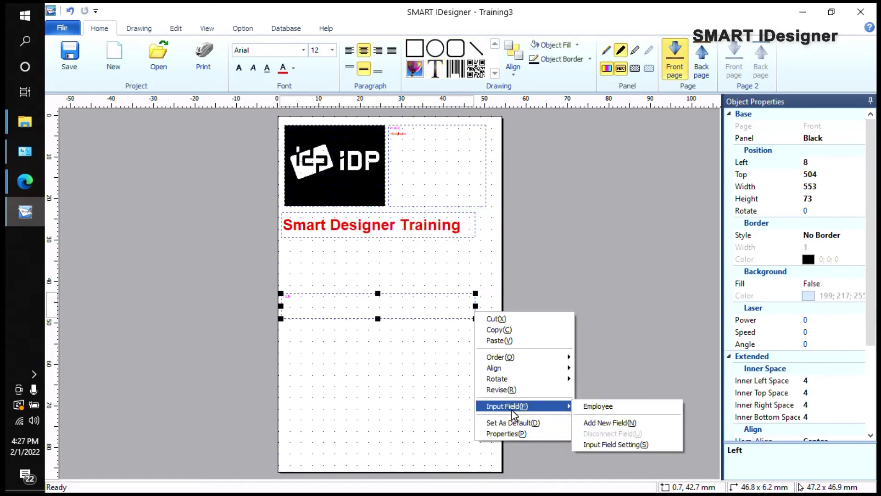
click(605, 422)
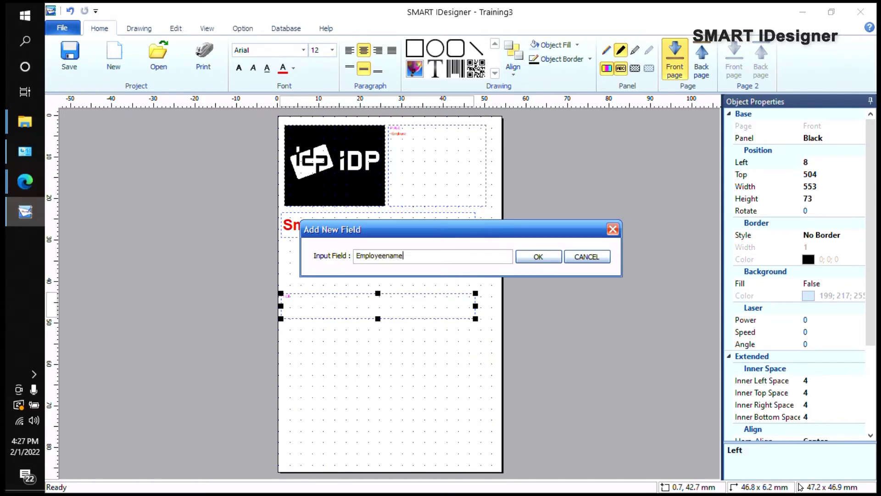
text(EmployeeName)
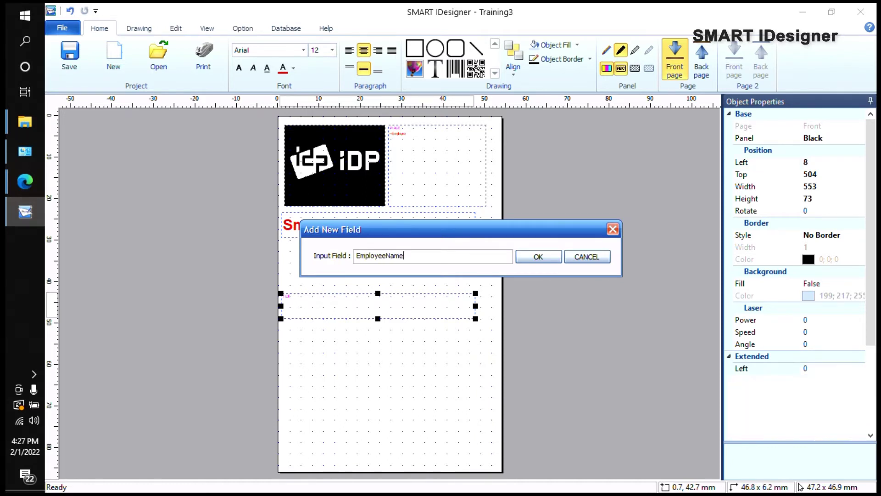
key(Return)
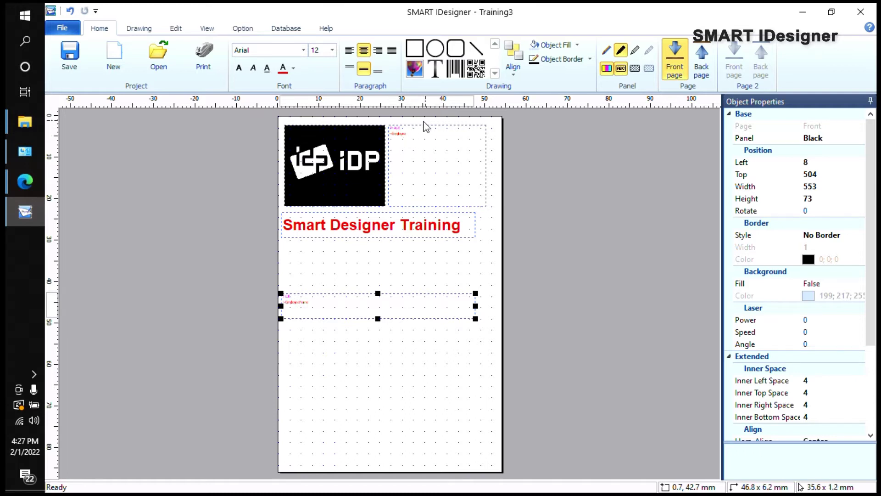
click(290, 32)
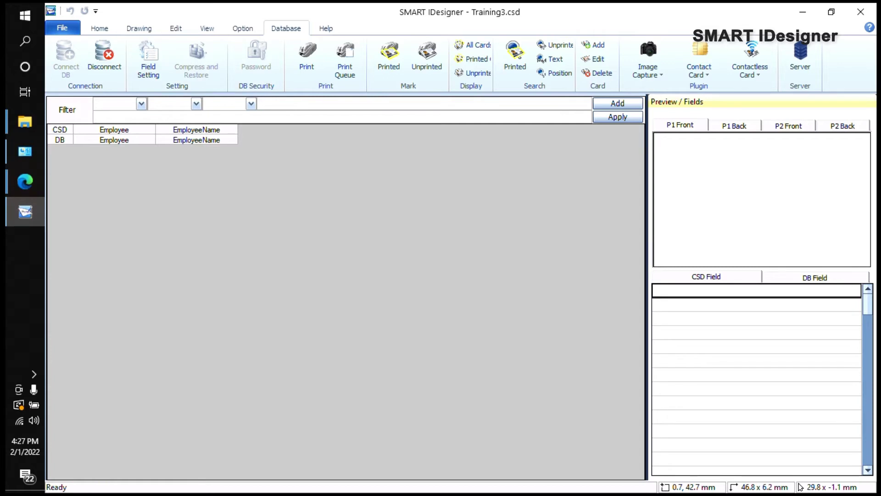
Step: Inspect the photo Value and '...' cells in the new-record form, then close it without adding a record
click(605, 45)
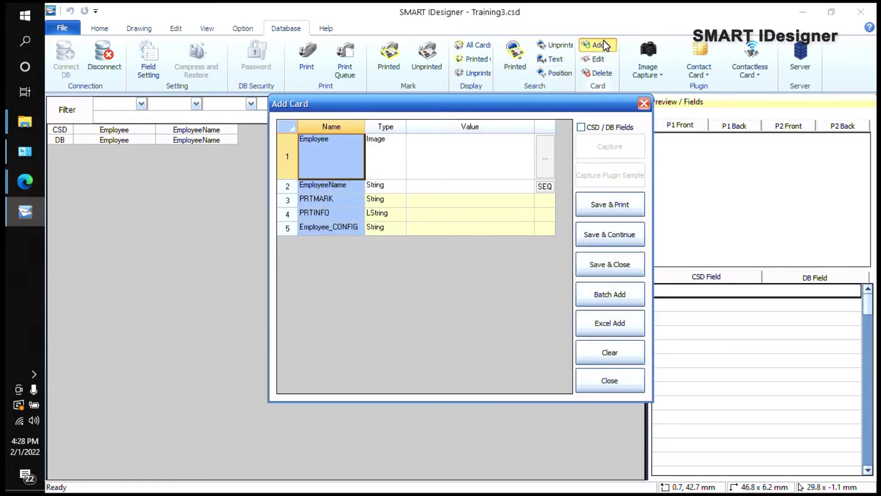
click(470, 156)
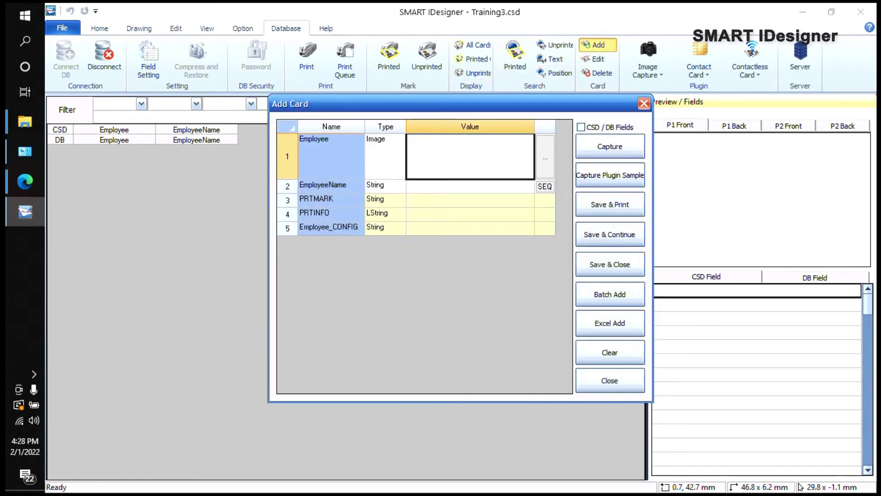
click(541, 143)
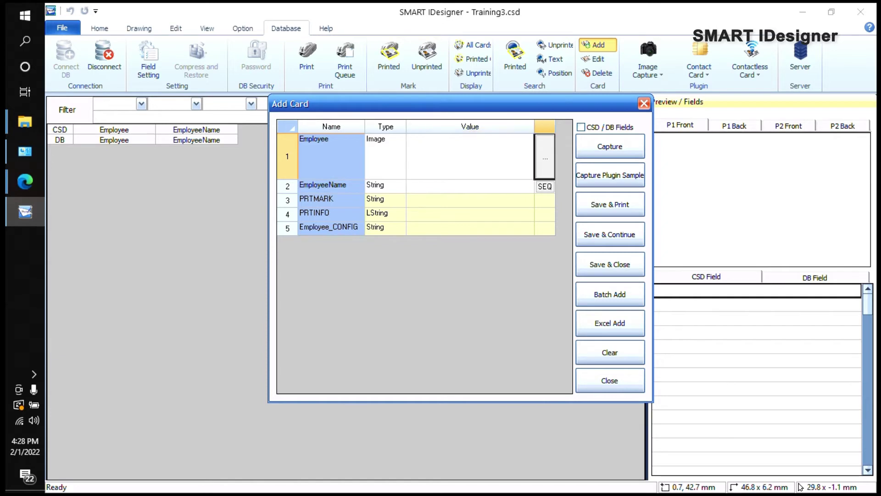
click(611, 382)
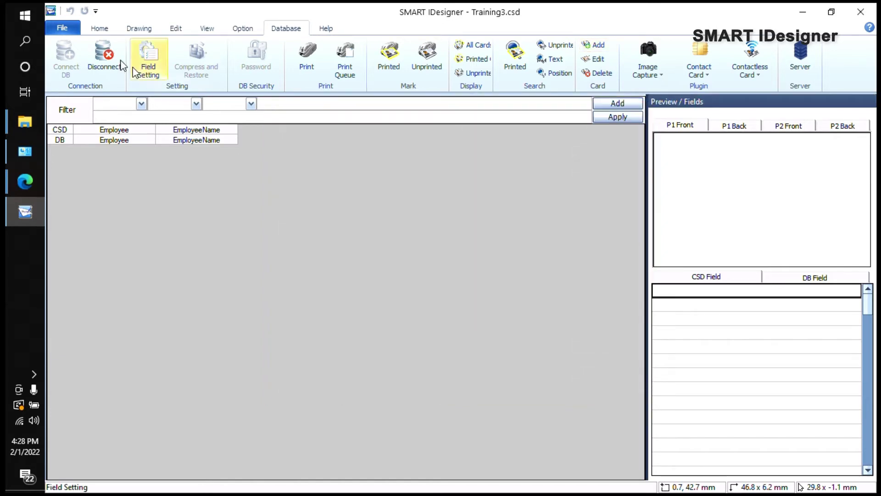
click(134, 69)
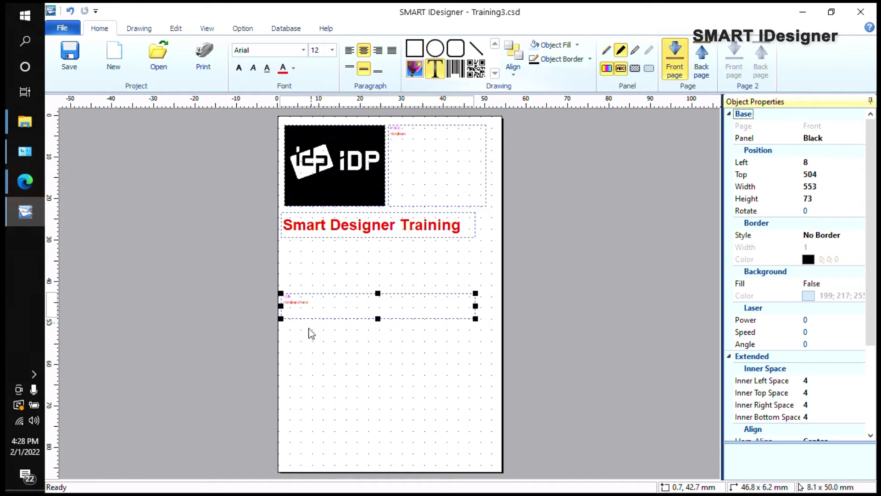
Step: Duplicate the name text box below itself and confirm its input data
key(ctrl+v)
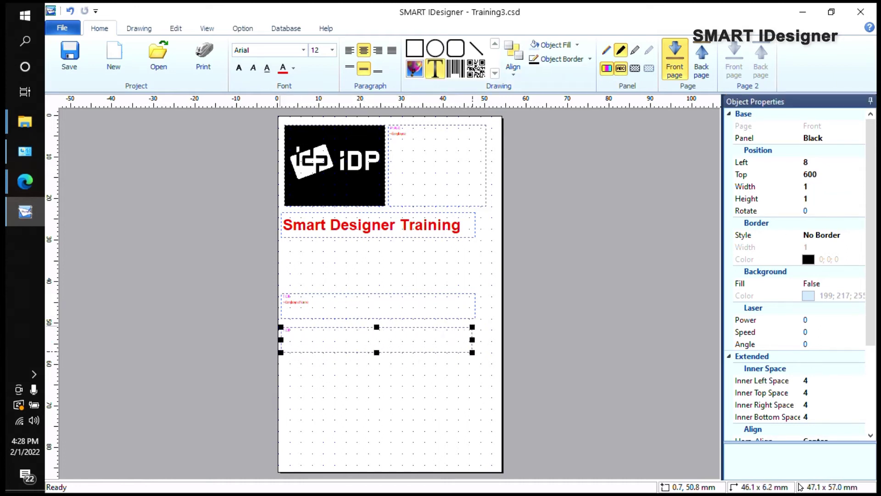
double_click(473, 354)
click(514, 277)
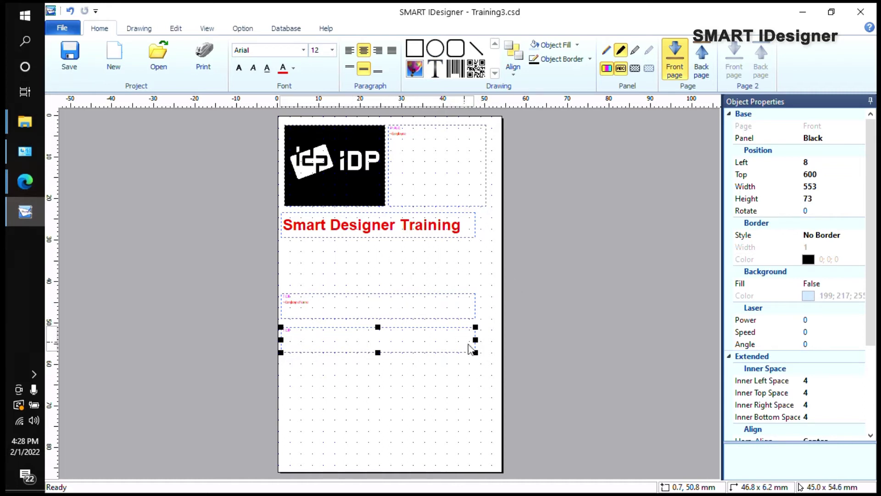
Step: Add a ~POSITION input field and connect it to the new text box
click(251, 30)
click(193, 71)
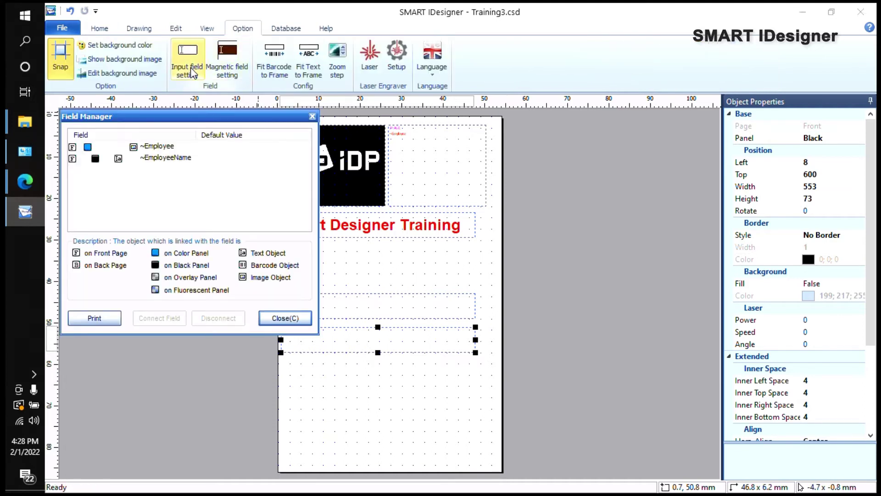
click(164, 172)
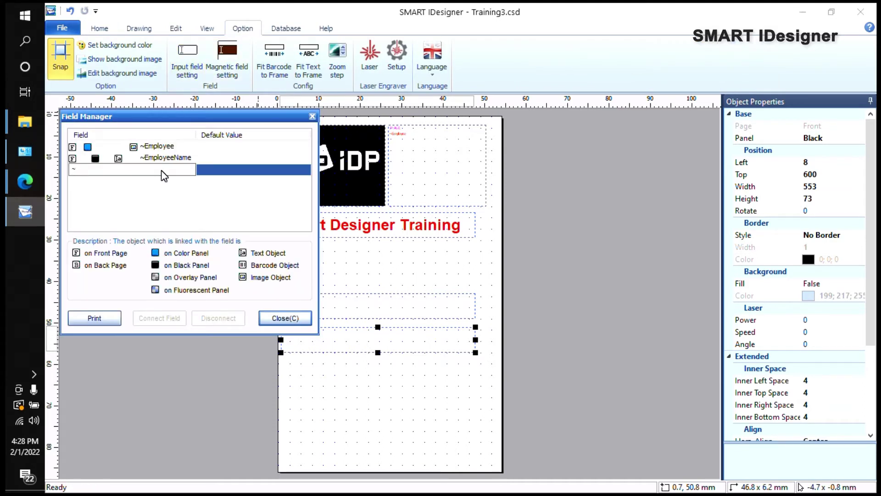
text(POSITION)
click(399, 326)
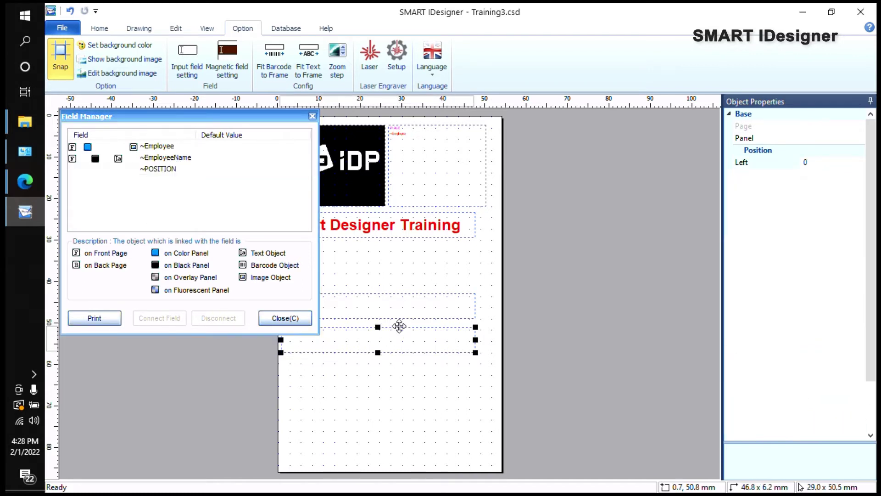
click(164, 172)
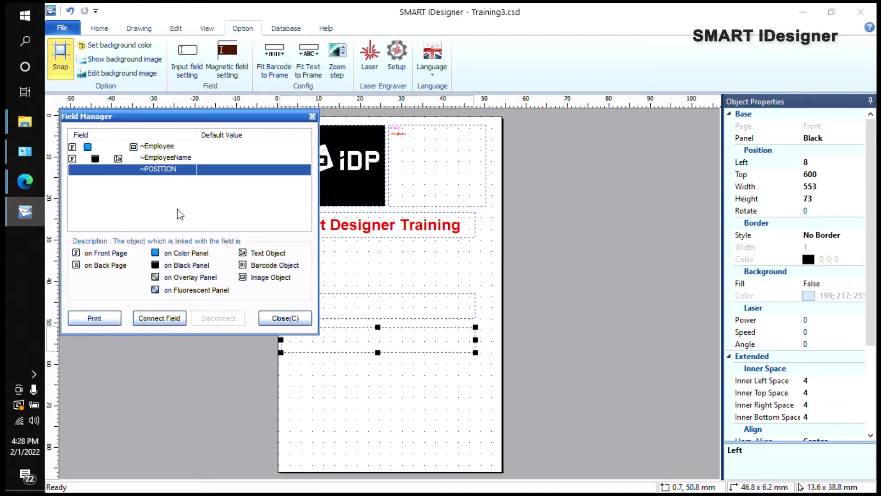
click(174, 318)
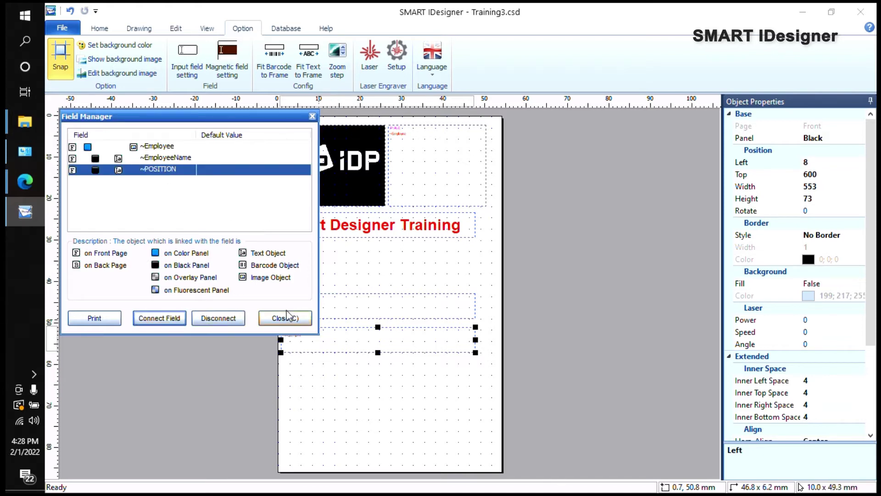
click(286, 317)
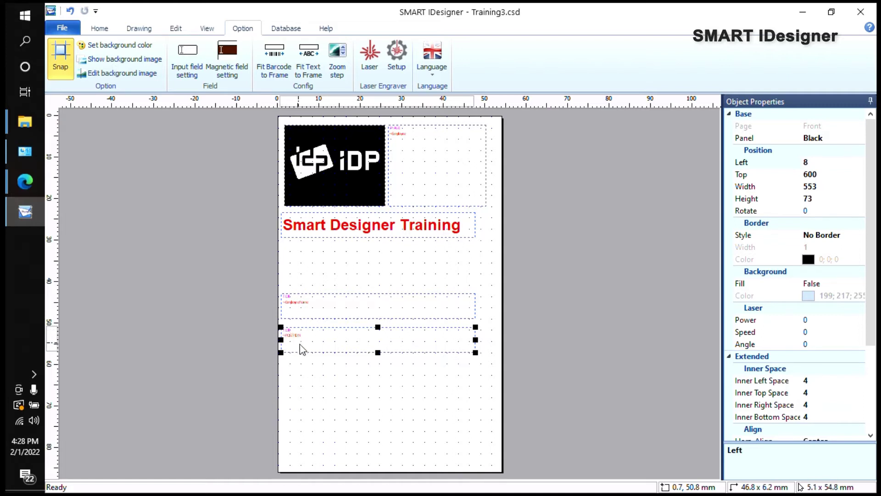
Step: Rename ~Employee to ~EMPLOYEE_PHOTO, connect it to the photo frame, and view the Database tab
click(286, 29)
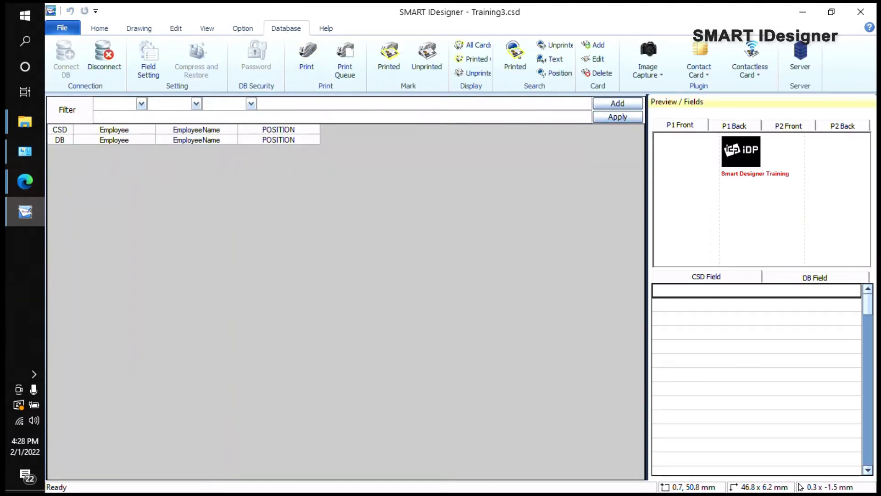
click(242, 29)
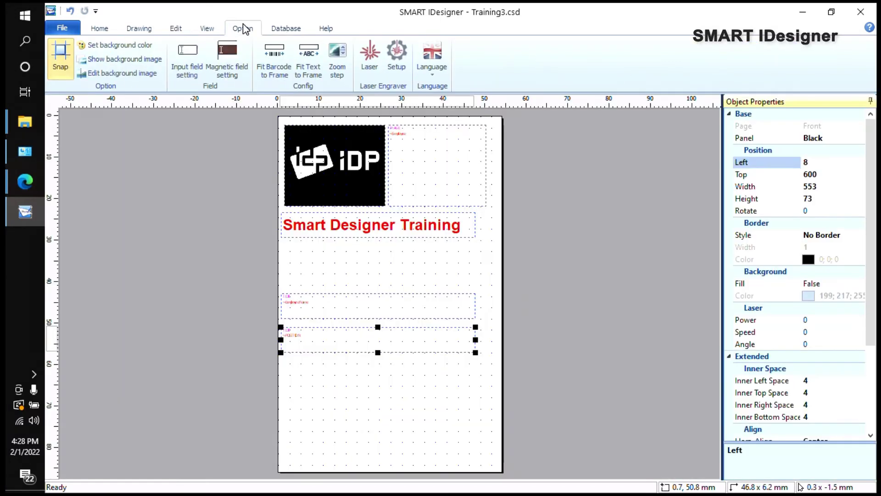
click(187, 58)
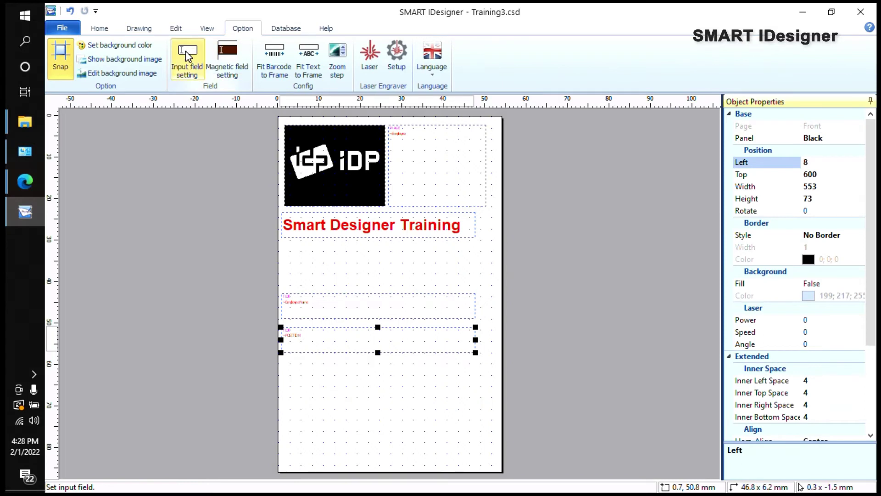
click(170, 146)
click(156, 146)
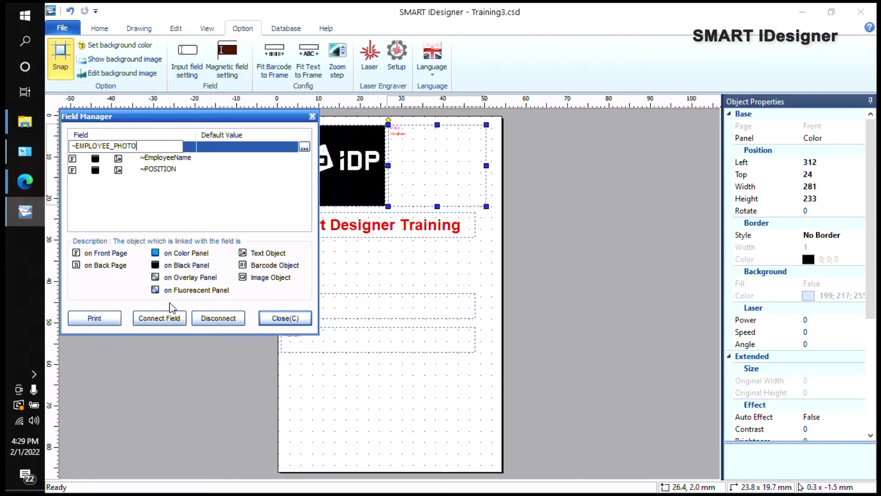
click(173, 318)
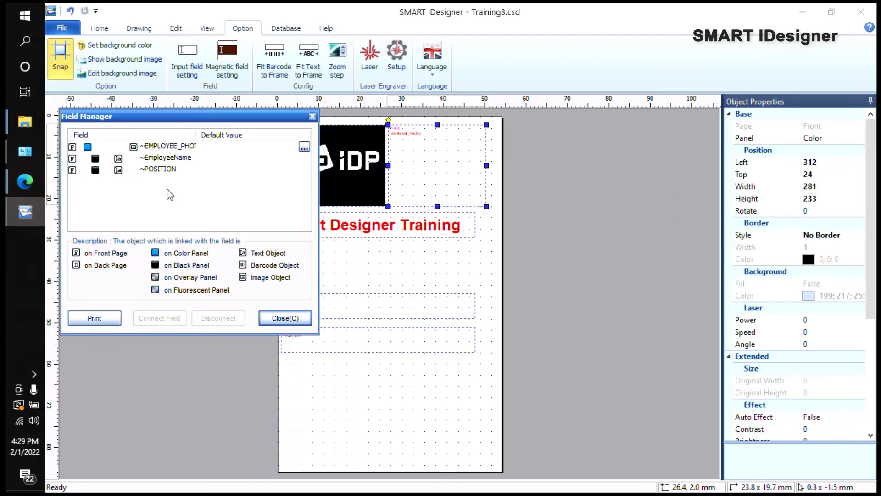
click(285, 317)
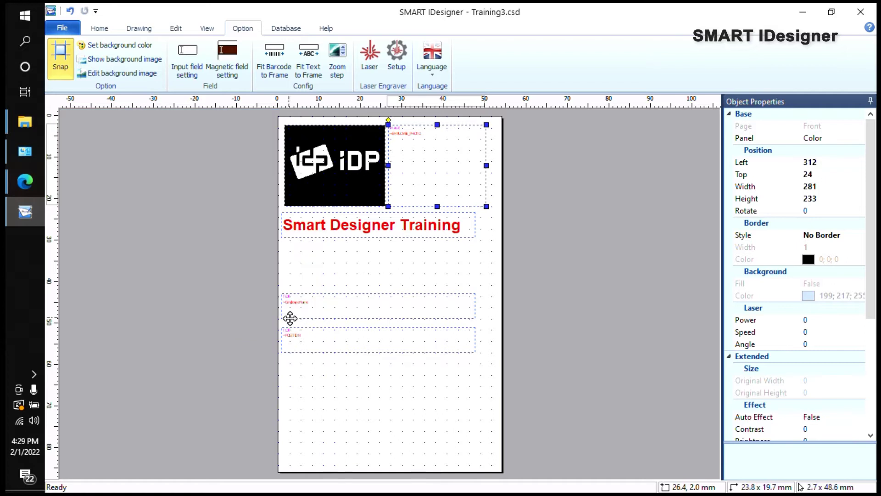
click(286, 28)
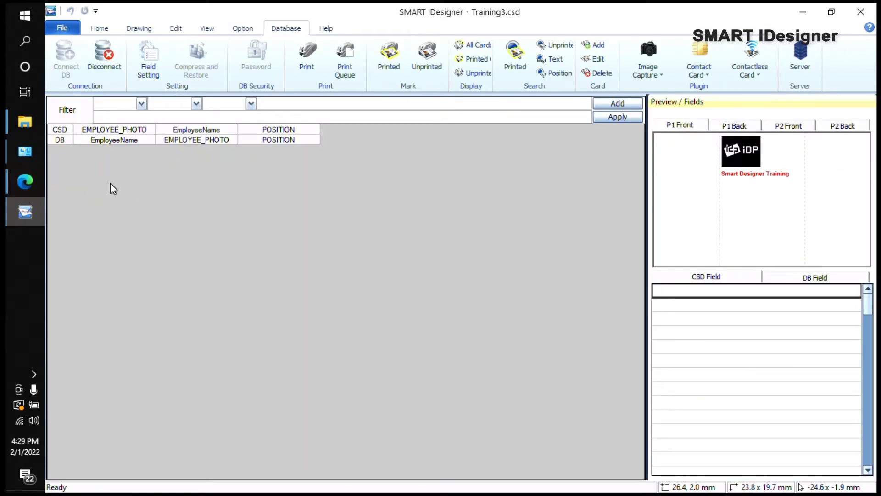
Step: Map EMPLOYEE_PHOTO and EmployeeName to their same-named database columns and apply Match Fields
click(136, 138)
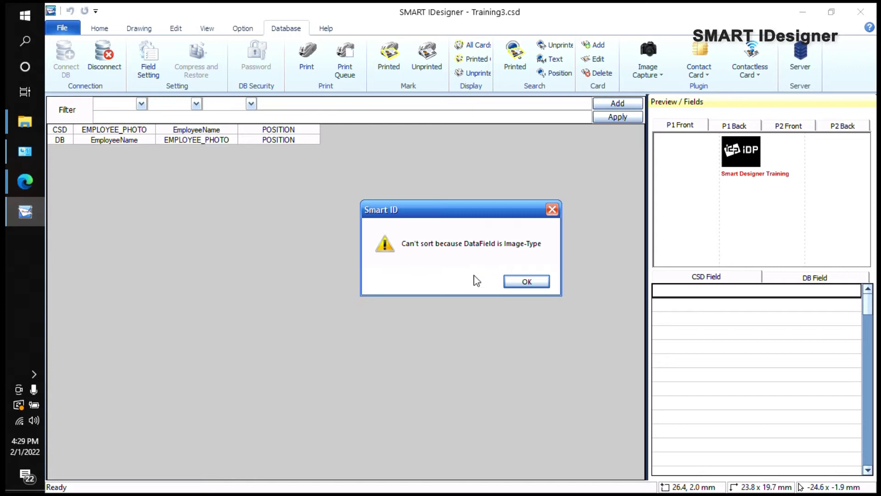
click(524, 282)
click(147, 65)
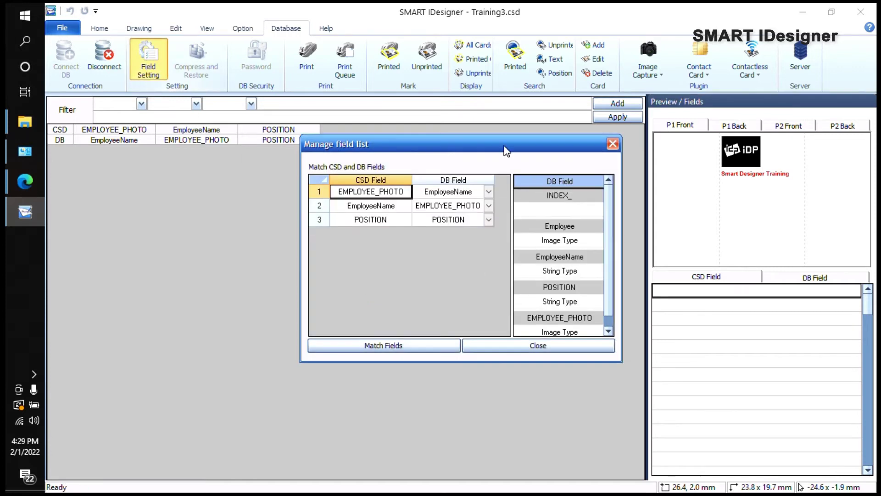
click(488, 193)
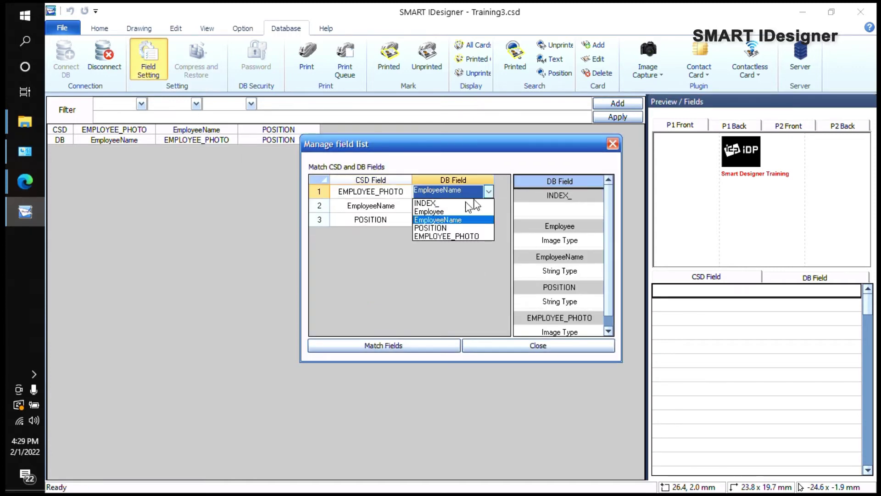
click(443, 236)
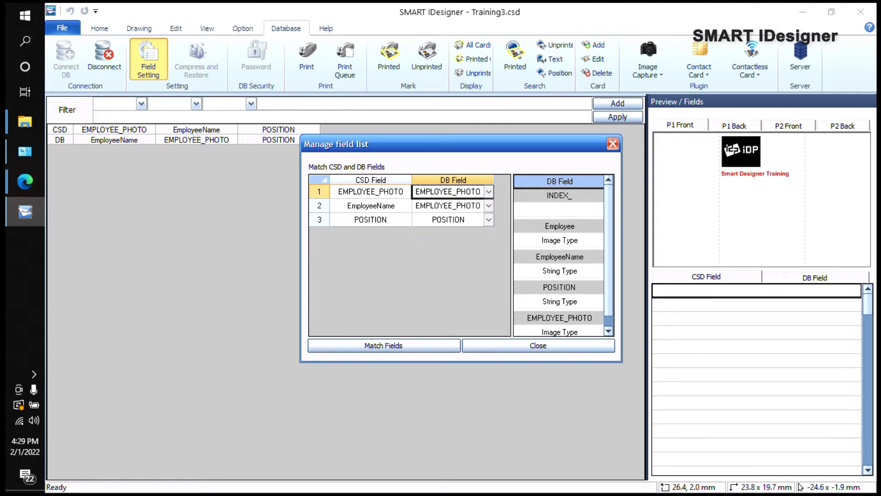
click(488, 205)
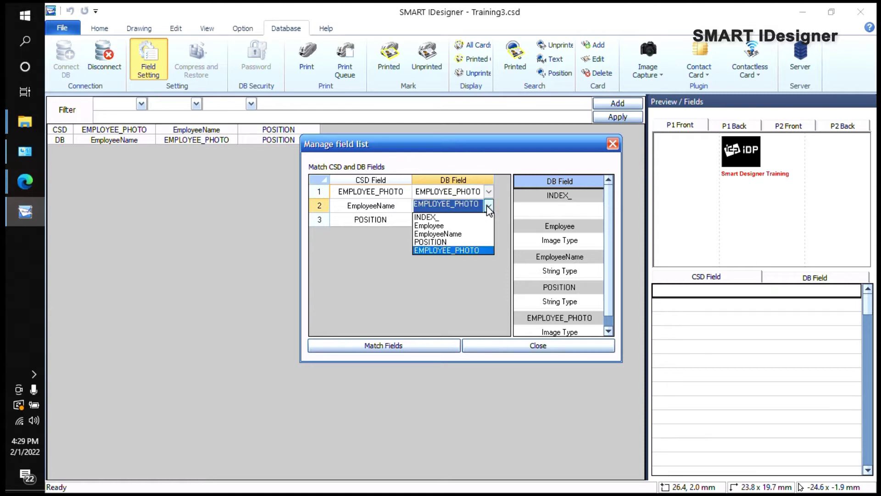
click(443, 234)
click(433, 346)
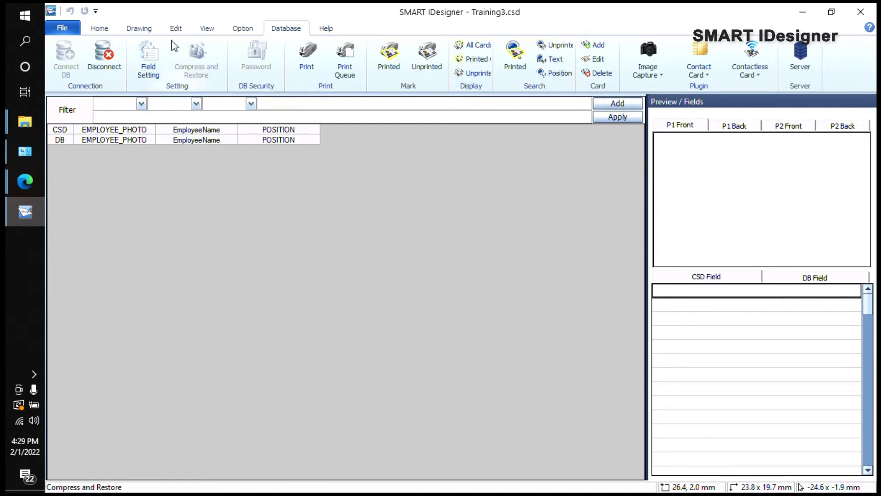
click(115, 30)
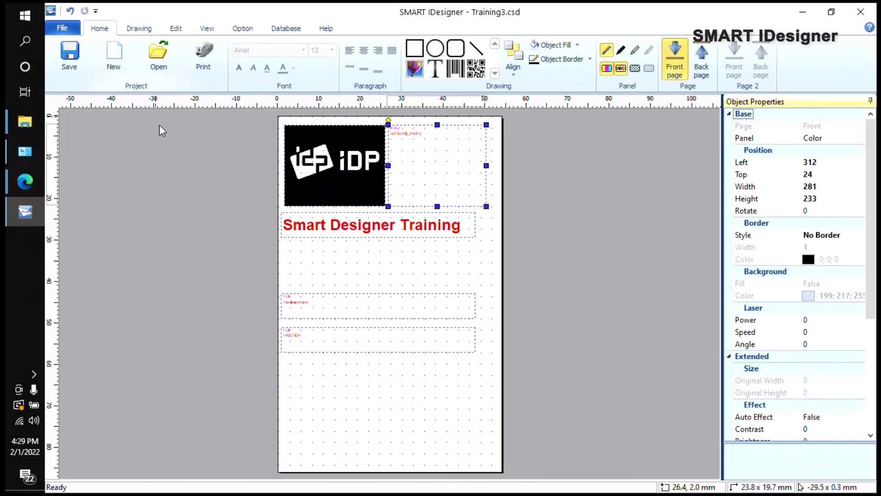
click(275, 32)
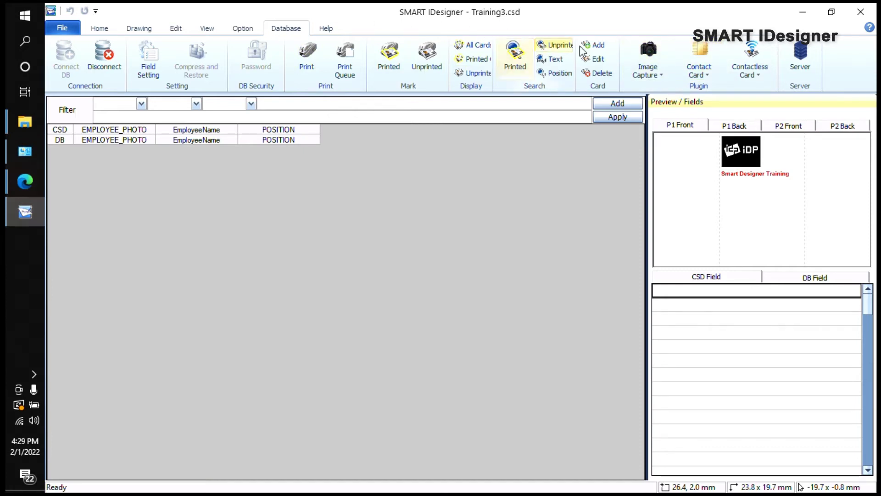
Step: Add a record with the download (1) photo, the employee's name and position Receptionist
click(593, 44)
click(470, 156)
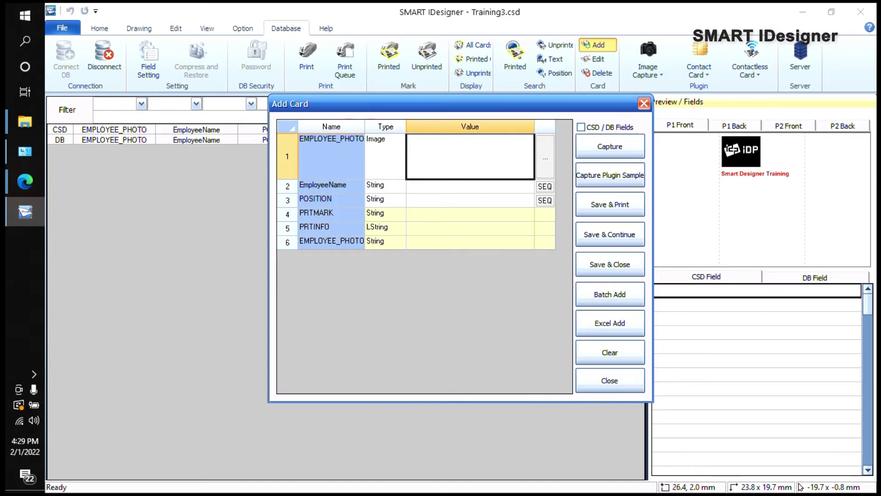
click(545, 157)
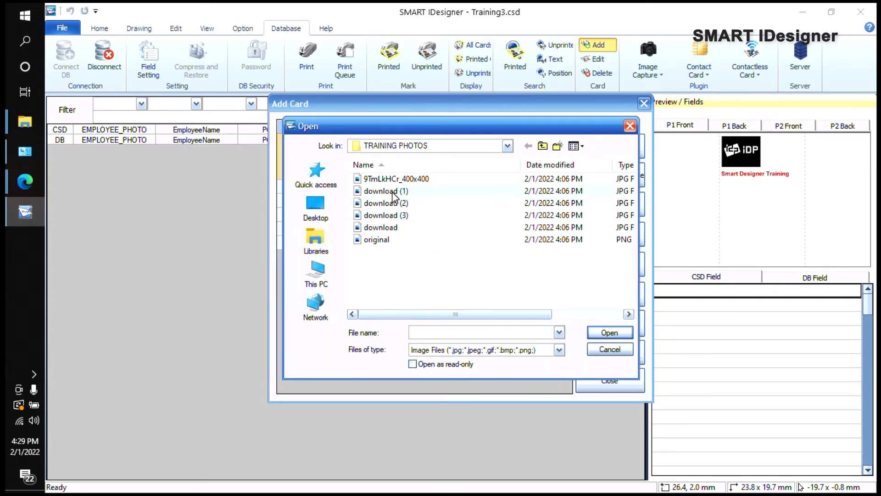
double_click(392, 193)
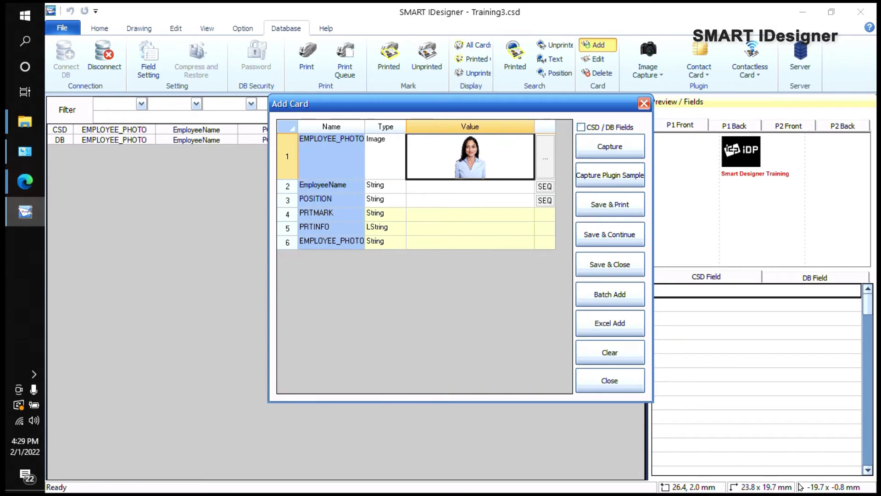
click(408, 185)
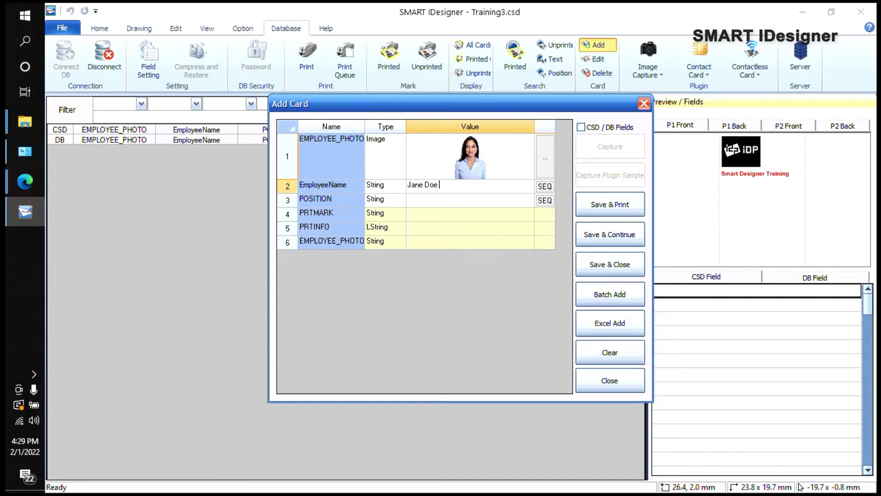
click(413, 198)
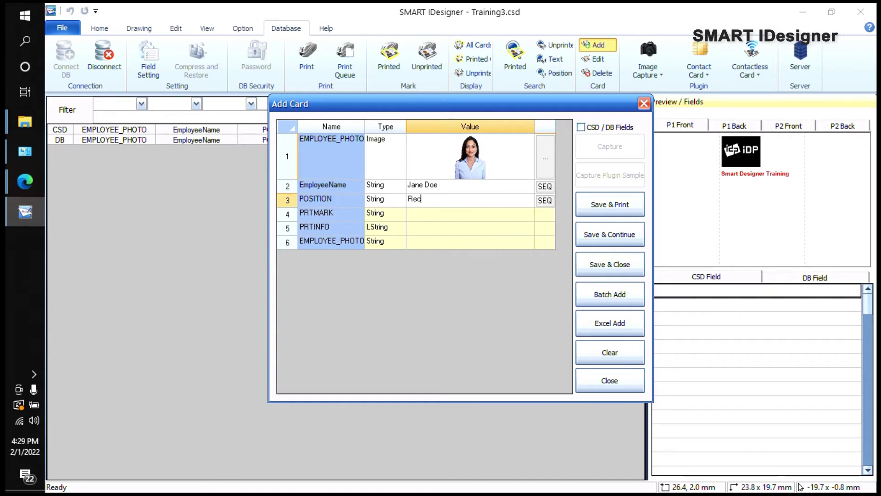
text(Receptionist)
click(600, 267)
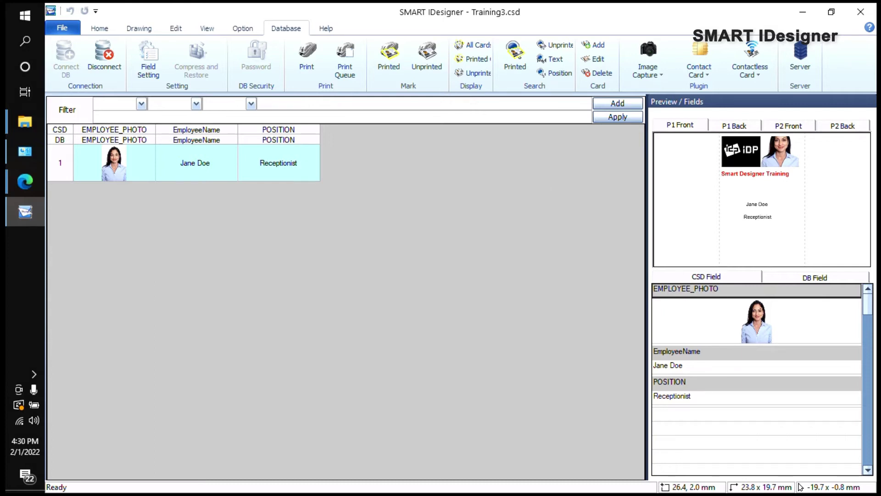
Step: Add a second record with a different photo, the employee's name and position Tech
click(96, 30)
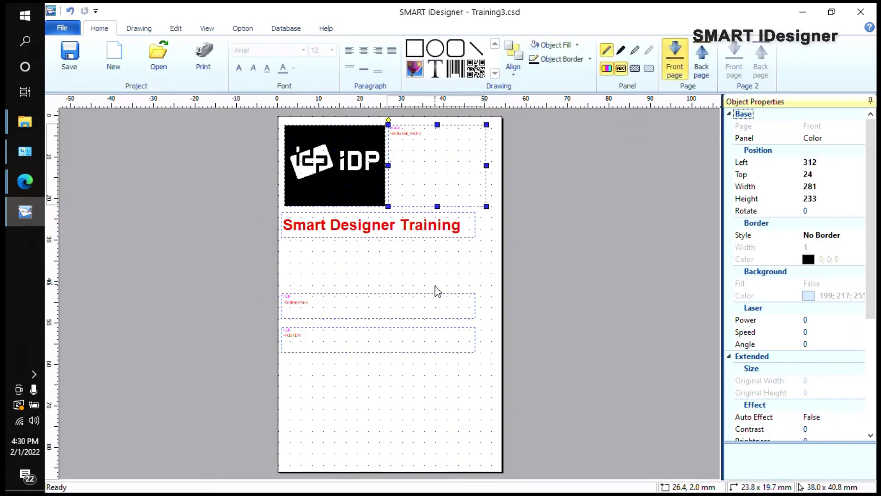
click(327, 160)
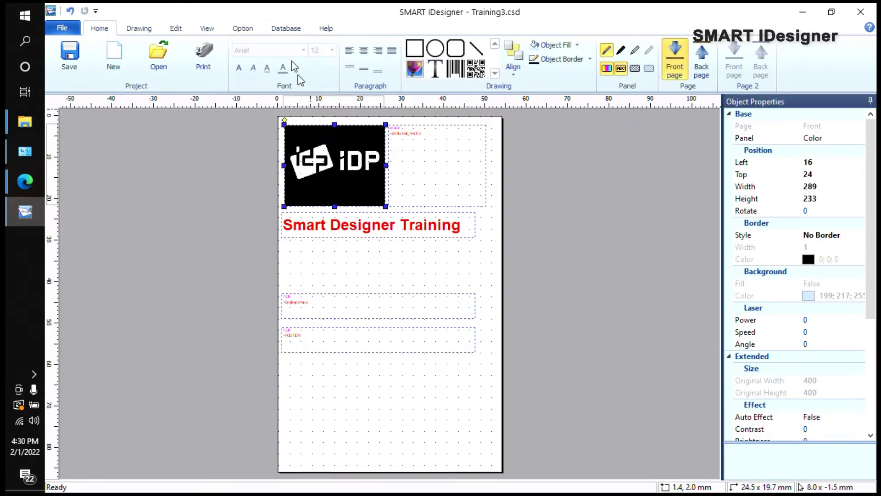
click(297, 28)
click(596, 44)
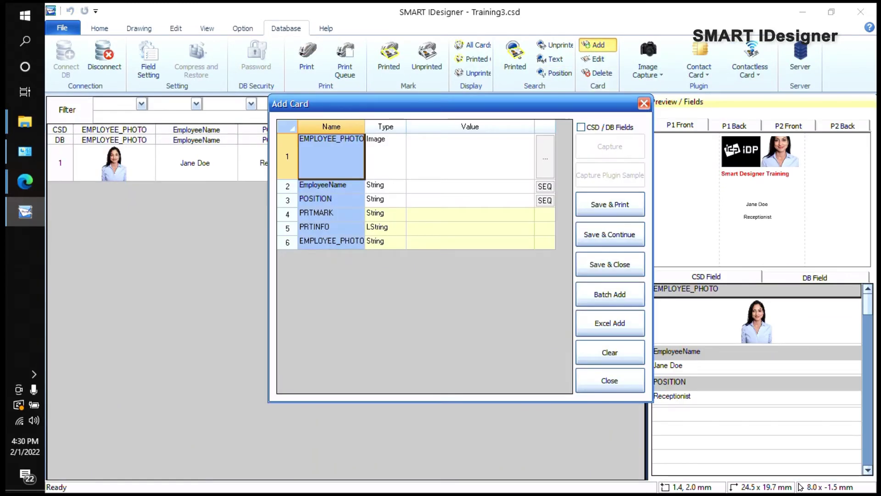
click(545, 156)
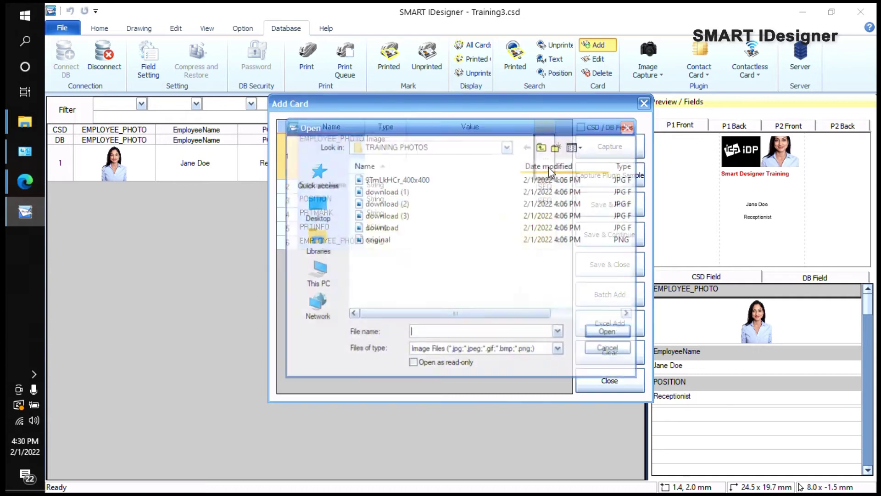
double_click(407, 208)
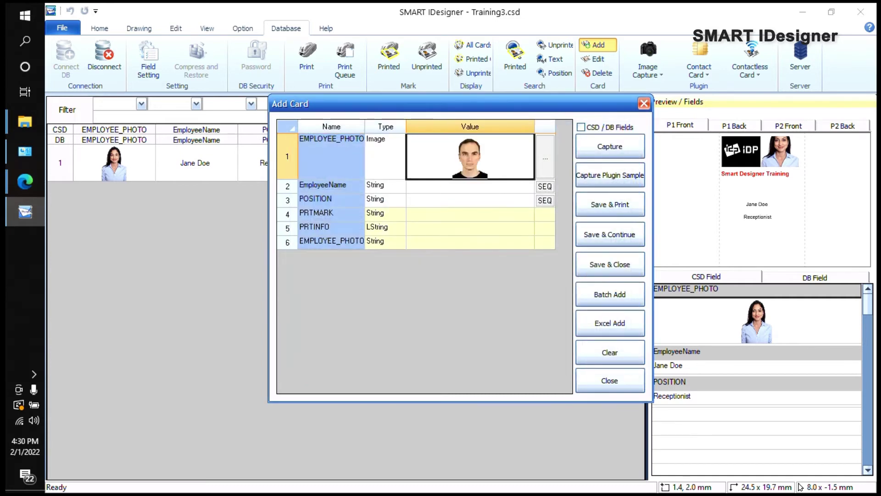
click(408, 185)
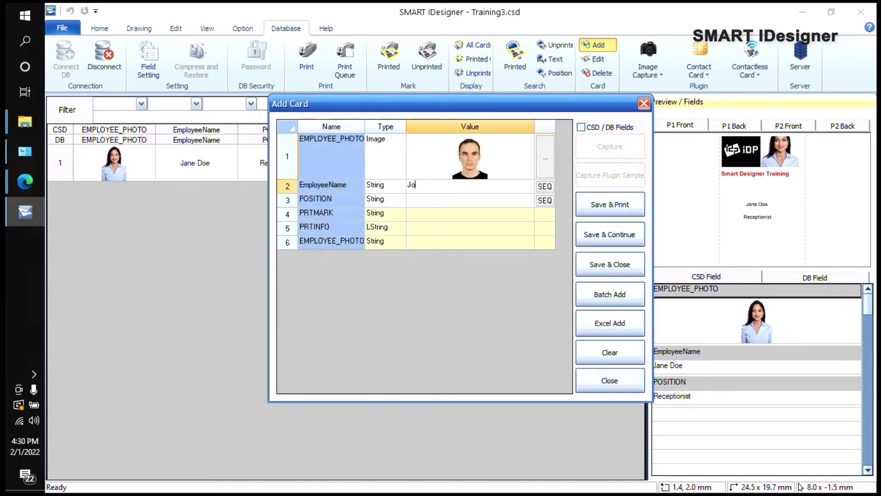
click(408, 199)
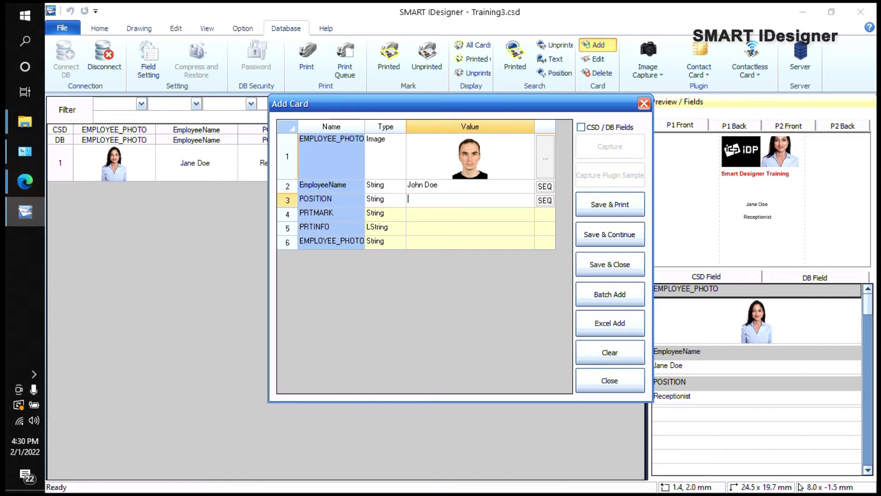
click(611, 263)
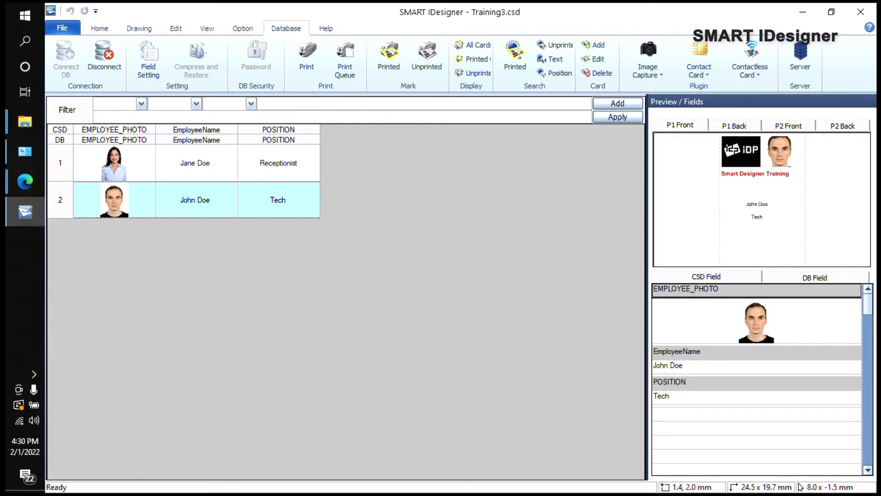
Step: Disconnect the database and drag the Smart Designer Training title lower on the card
click(104, 57)
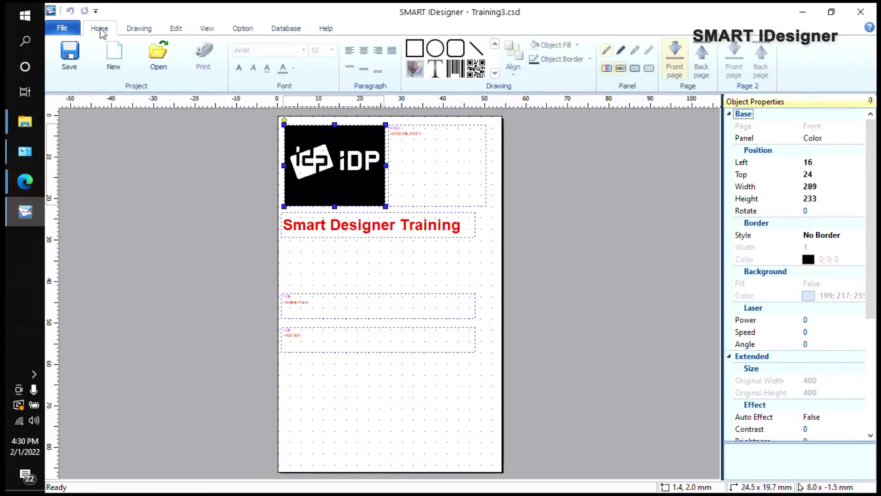
click(485, 156)
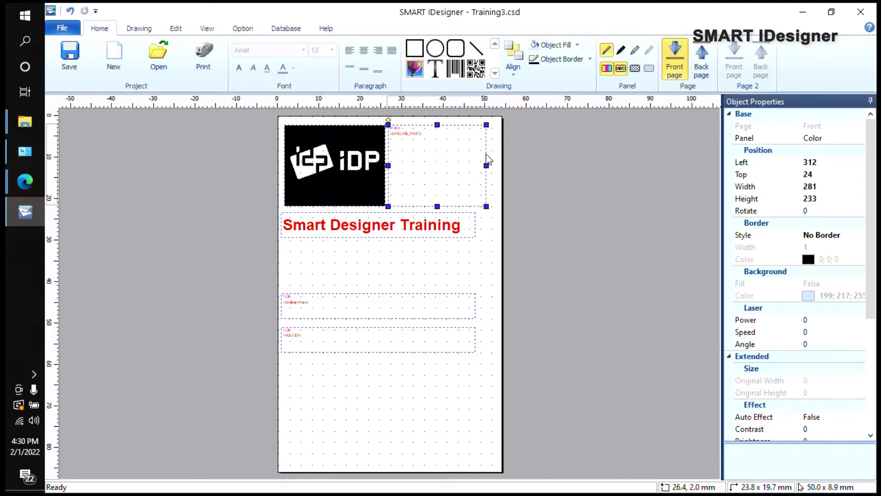
click(399, 224)
drag(410, 224, 410, 260)
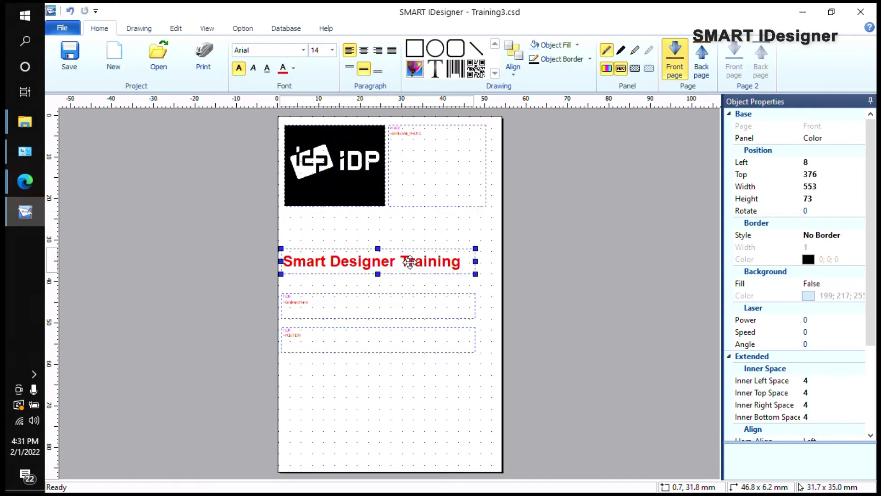
Step: Enlarge the photo frame to 305 × 297 and check it in the records preview
click(485, 168)
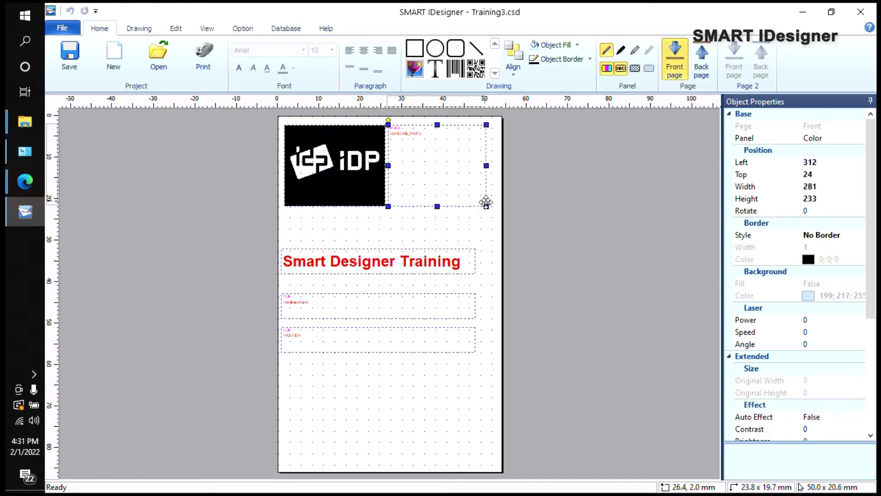
drag(486, 206, 495, 229)
click(324, 165)
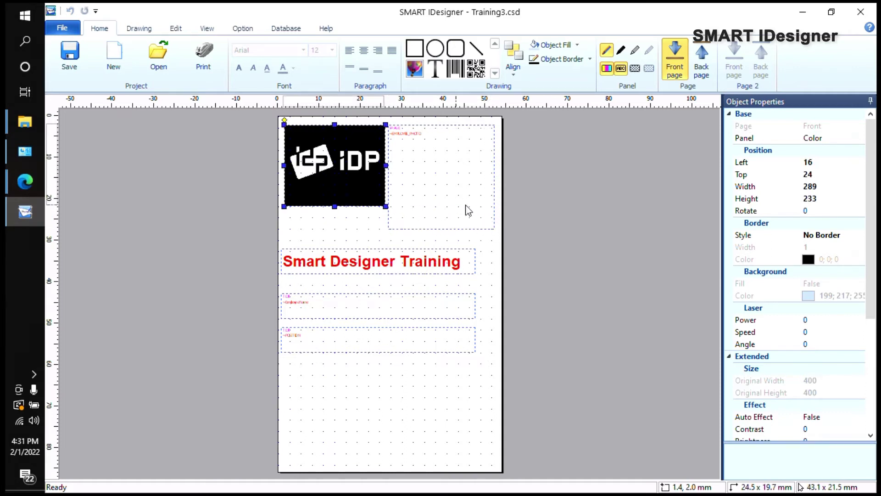
click(495, 157)
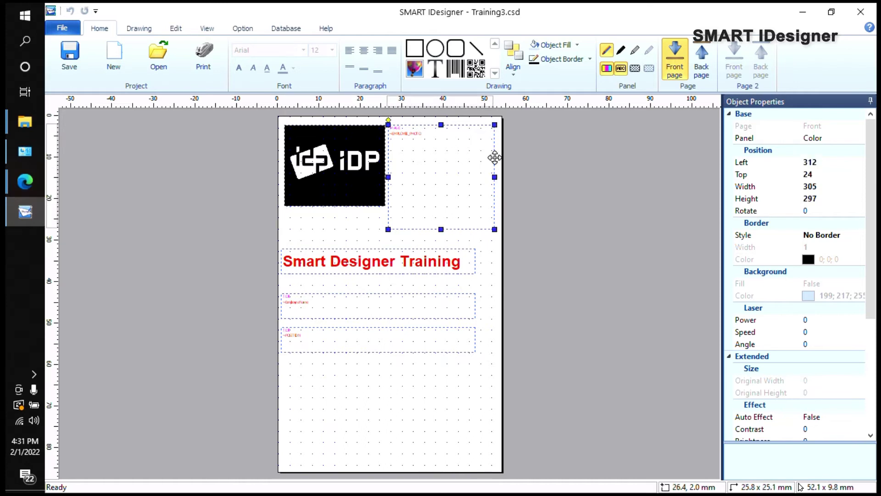
click(286, 29)
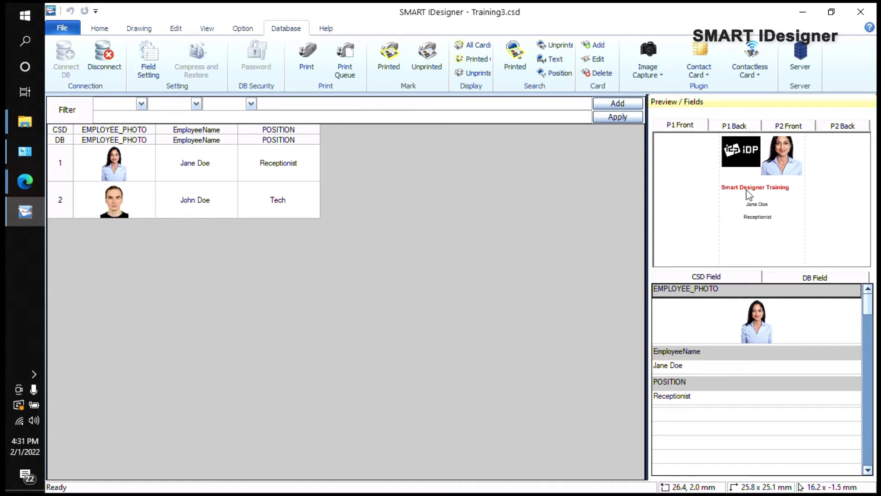
Step: Save the Training3 project, confirming with Yes, then return to the Database view
click(99, 29)
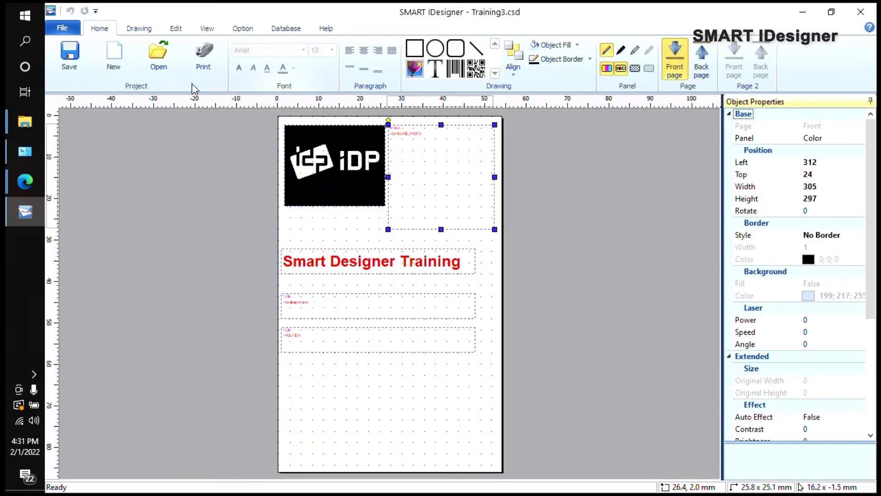
click(70, 63)
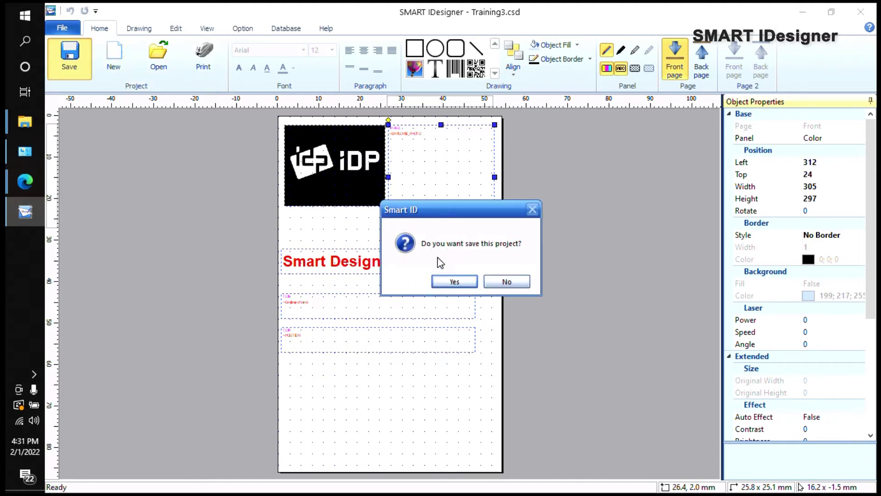
click(457, 281)
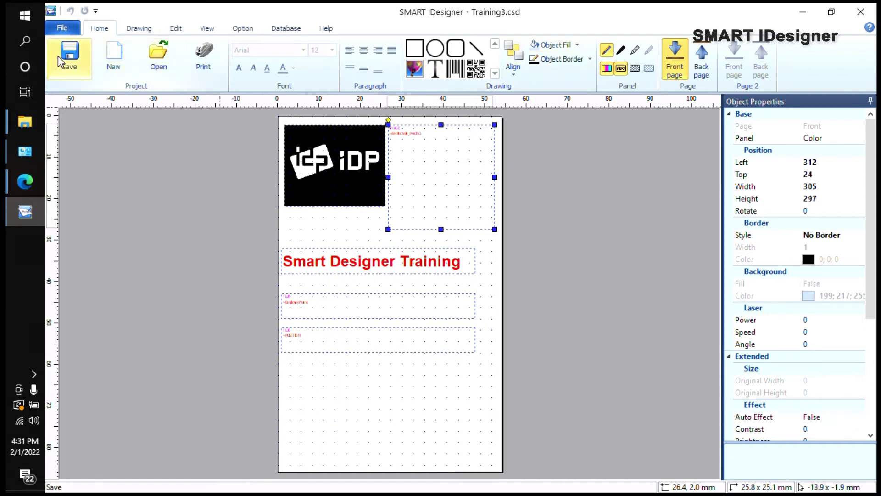
click(279, 30)
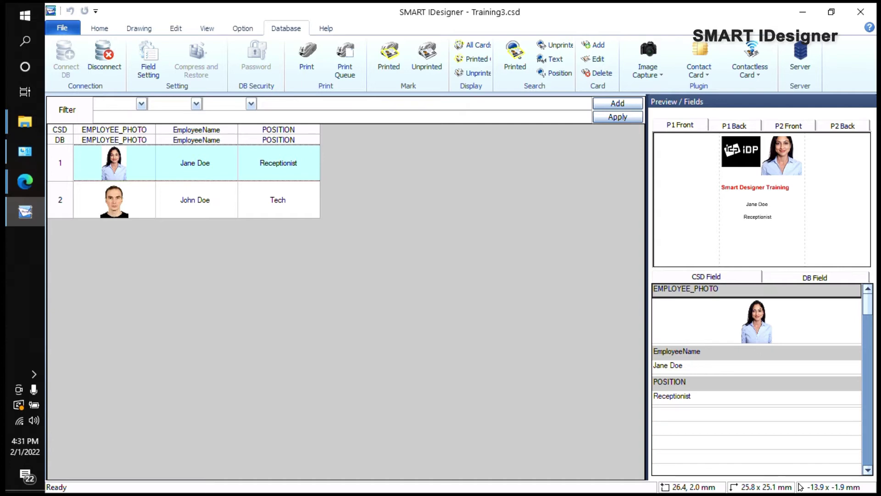
click(195, 199)
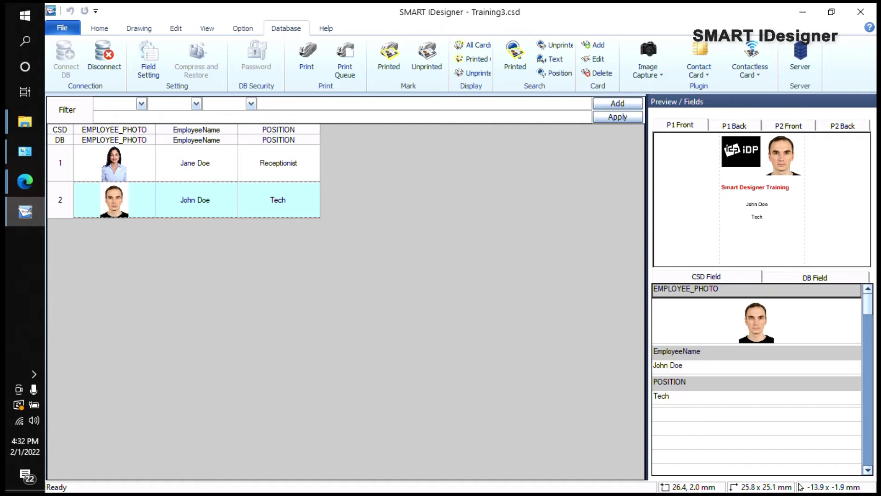
click(195, 163)
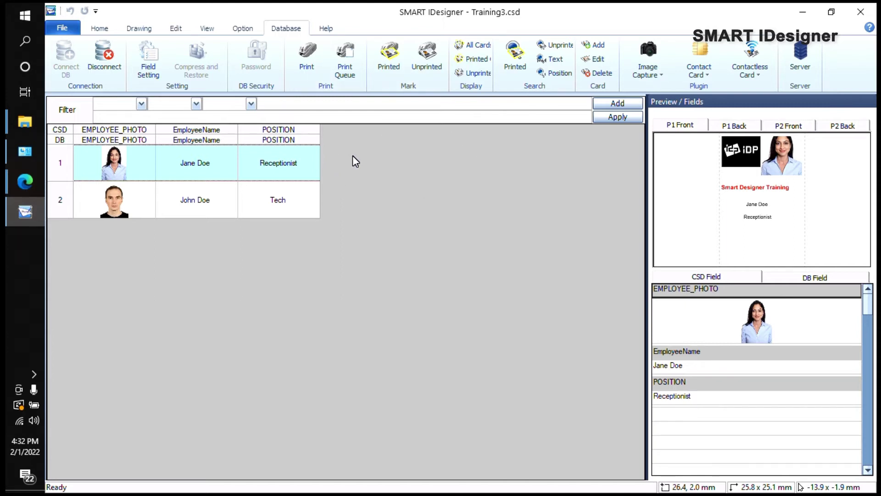
mouse_move(8, 126)
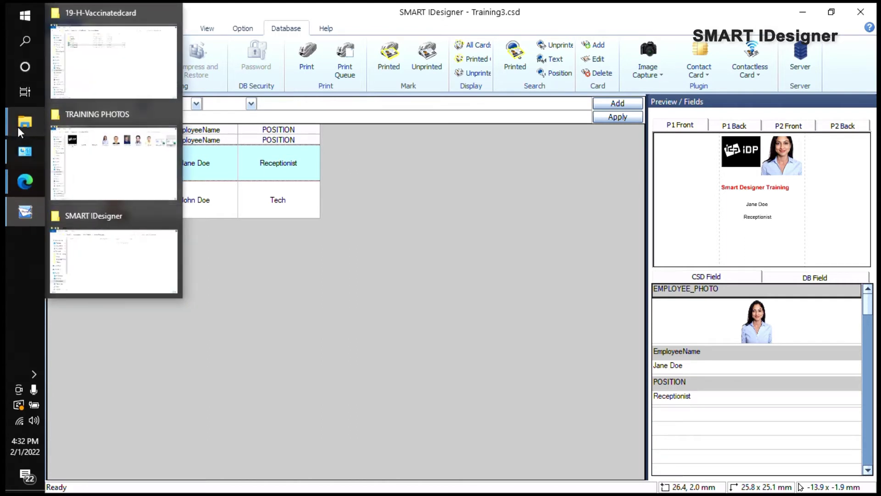
Step: Select Trainingdatabase2 in the TRAINING PHOTOS window and open it in Excel
click(99, 162)
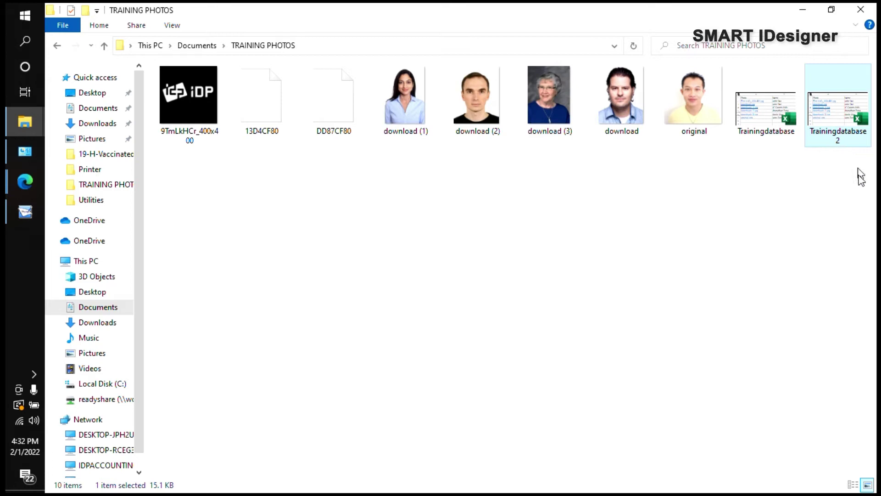
click(821, 174)
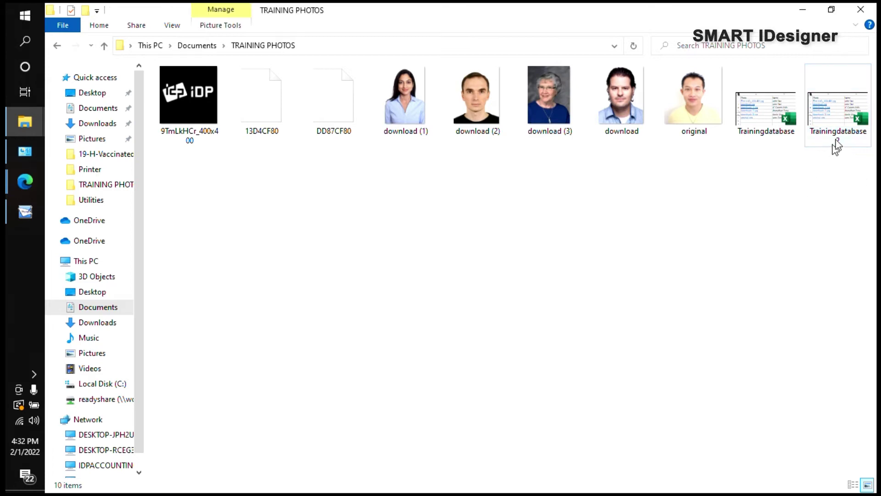
click(838, 115)
key(Return)
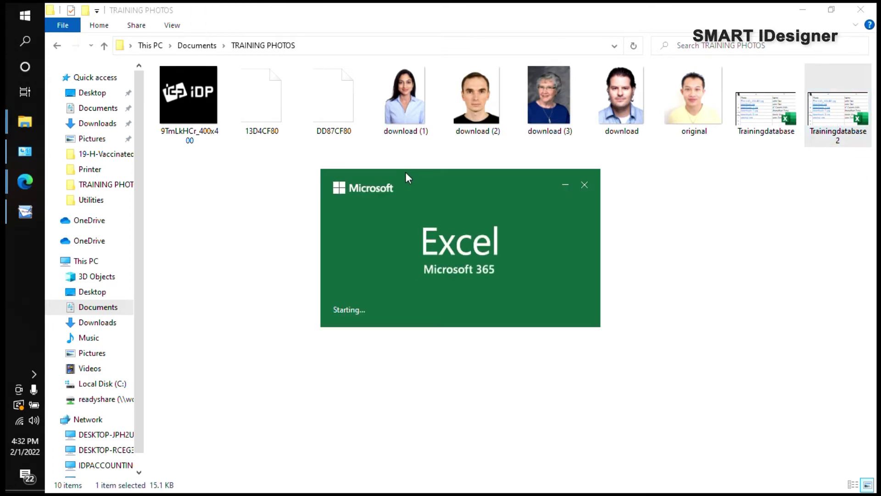
Step: Select and review the existing Photo, Name and Position column entries
click(229, 294)
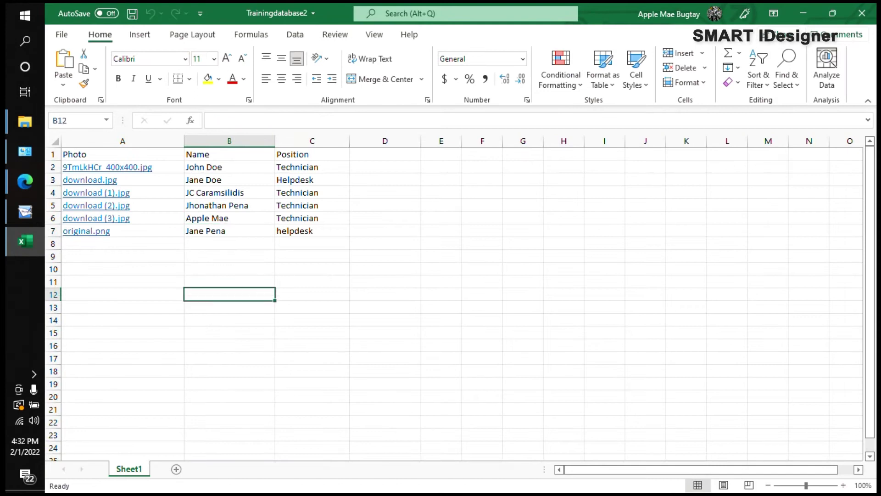
drag(122, 166, 122, 244)
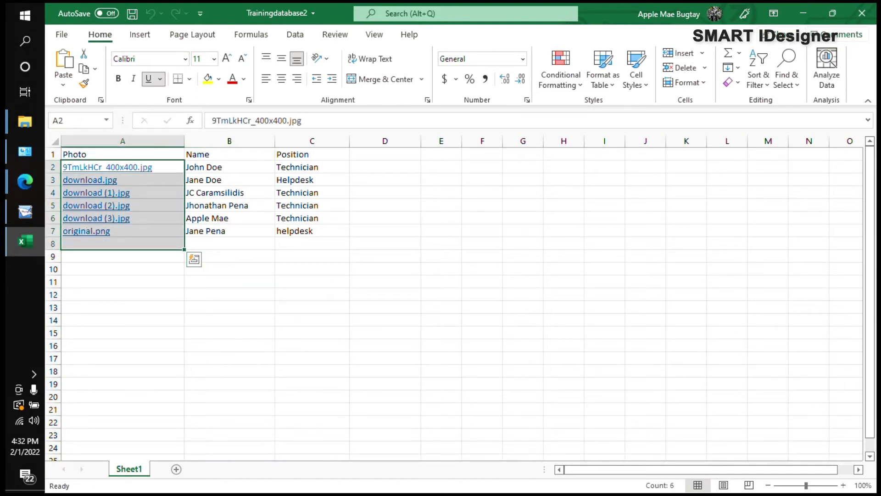
drag(229, 167, 230, 231)
drag(311, 167, 312, 230)
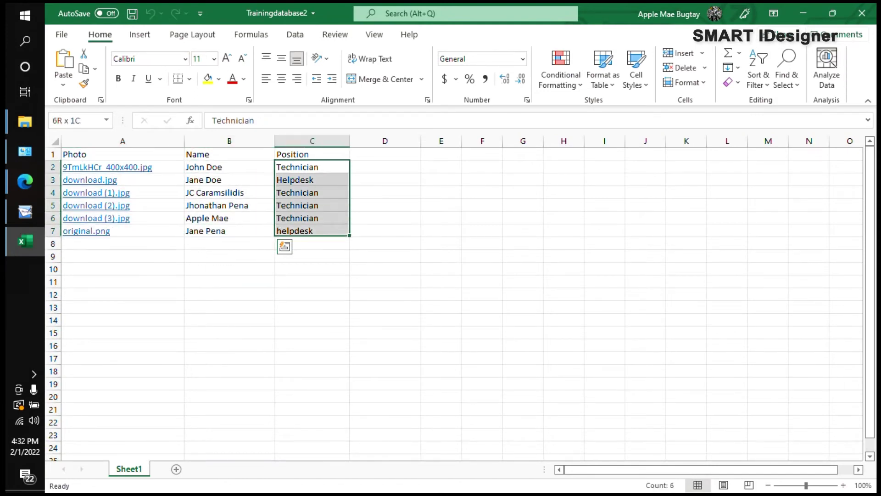
click(384, 154)
key(Right)
key(Right)
key(Right)
click(385, 153)
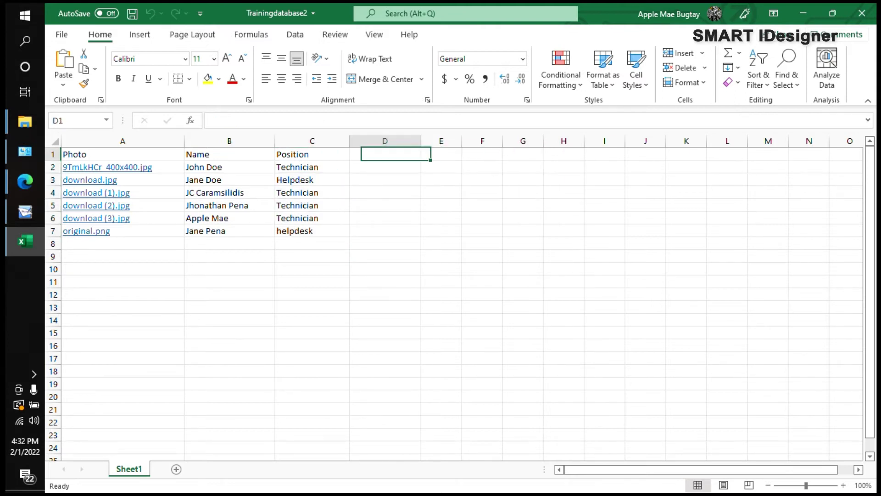
key(Right)
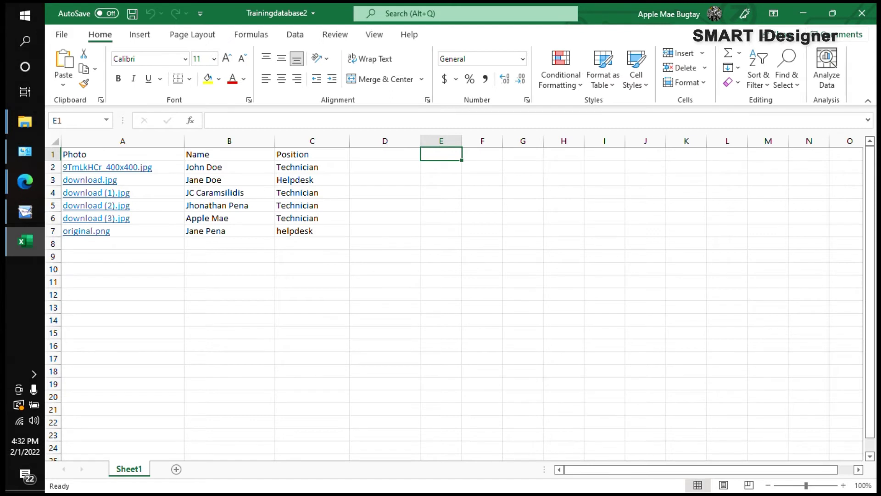
key(Right)
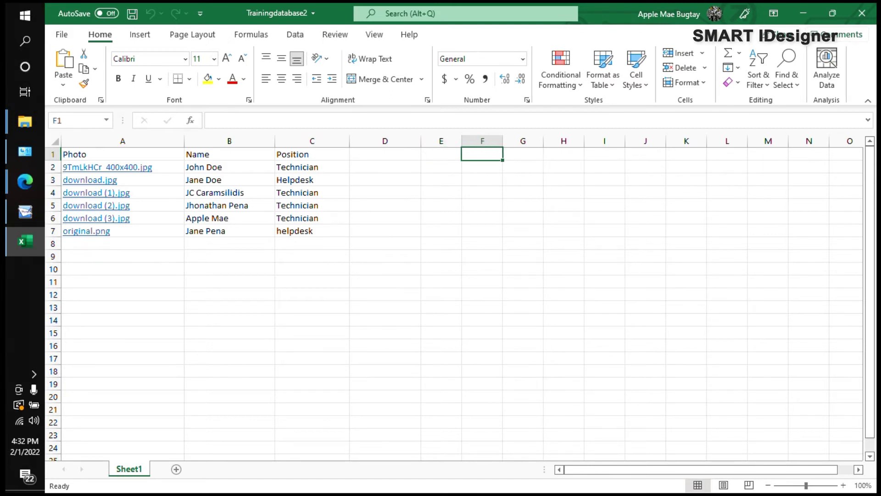
Step: Enter the new employee's name in B8 and helpdesk in C8
click(229, 243)
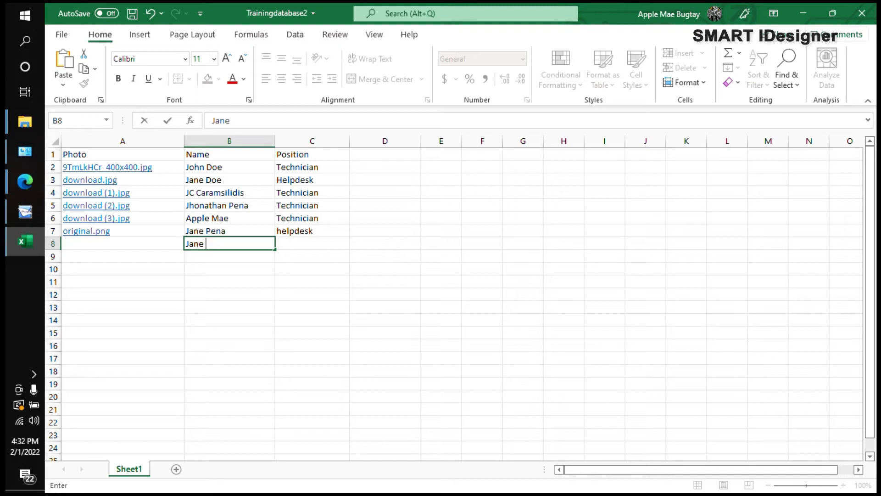
key(Tab)
text(helpdesk)
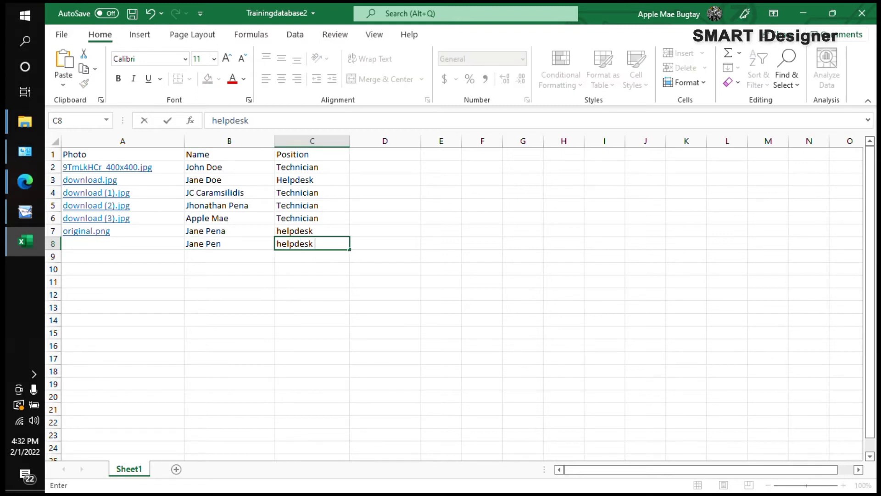
click(122, 243)
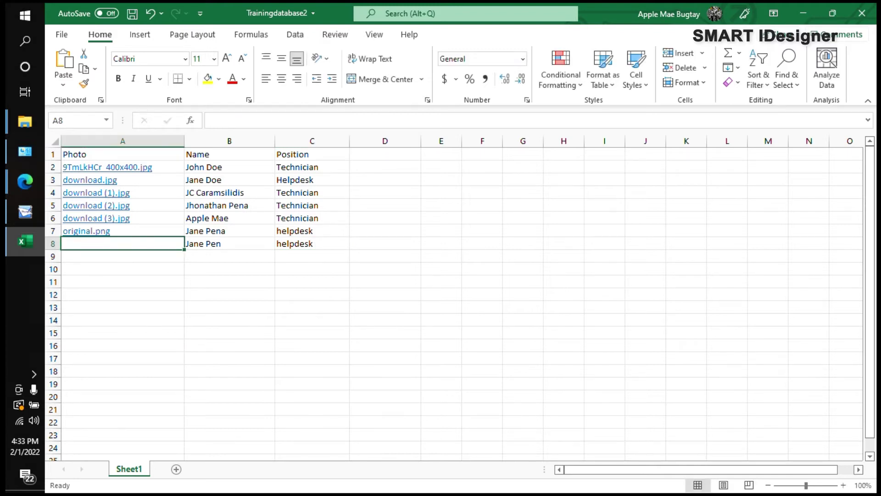
Step: Hyperlink cell A8 to download (3).jpg, then save the workbook and close Excel
right_click(103, 244)
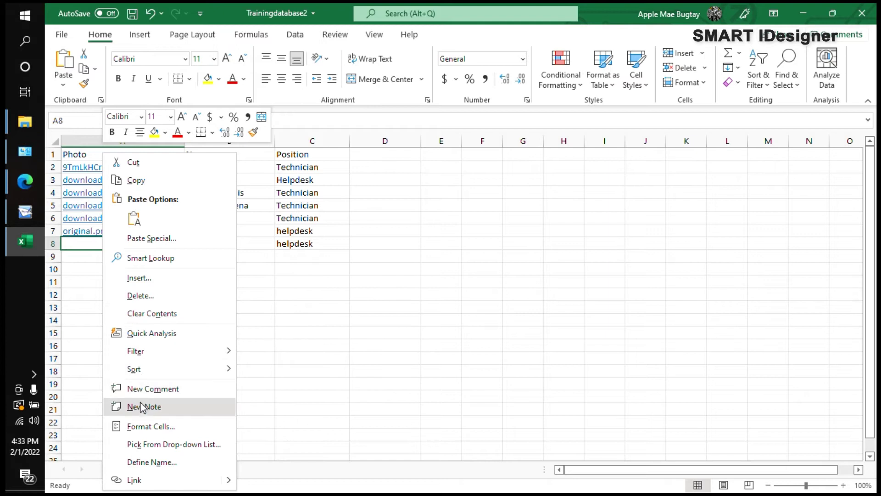
key(Escape)
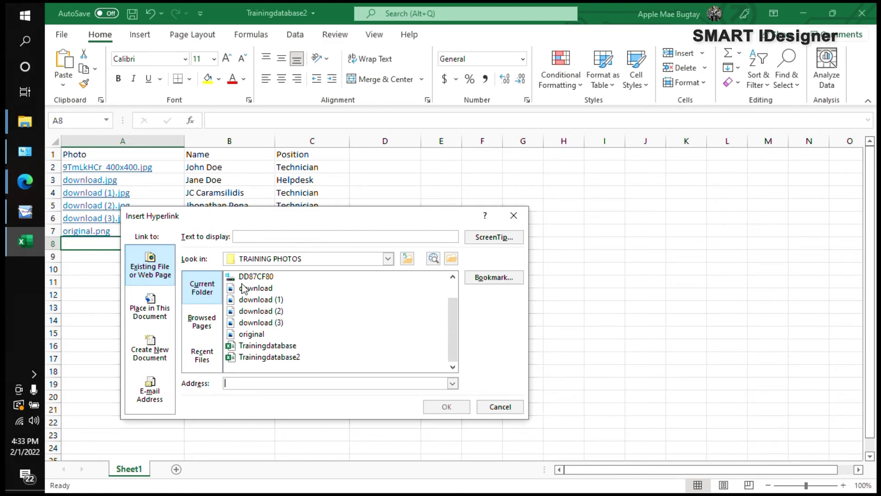
click(278, 323)
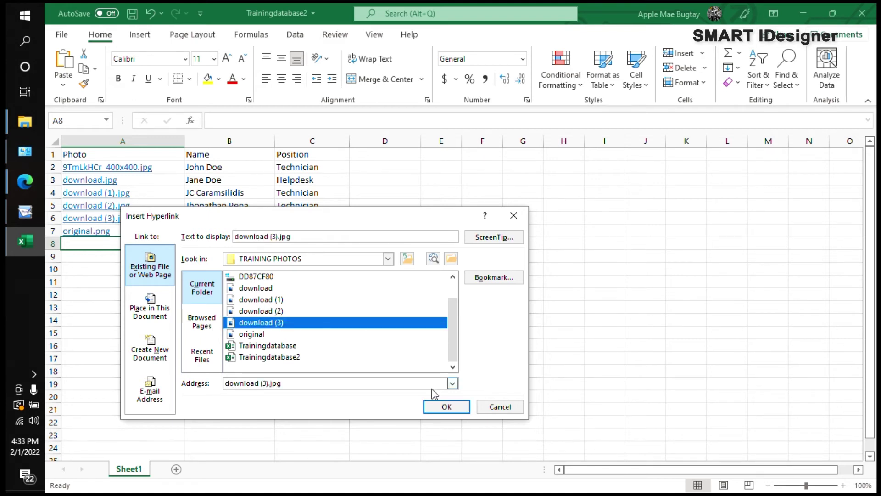
click(445, 406)
click(123, 269)
click(123, 243)
click(123, 269)
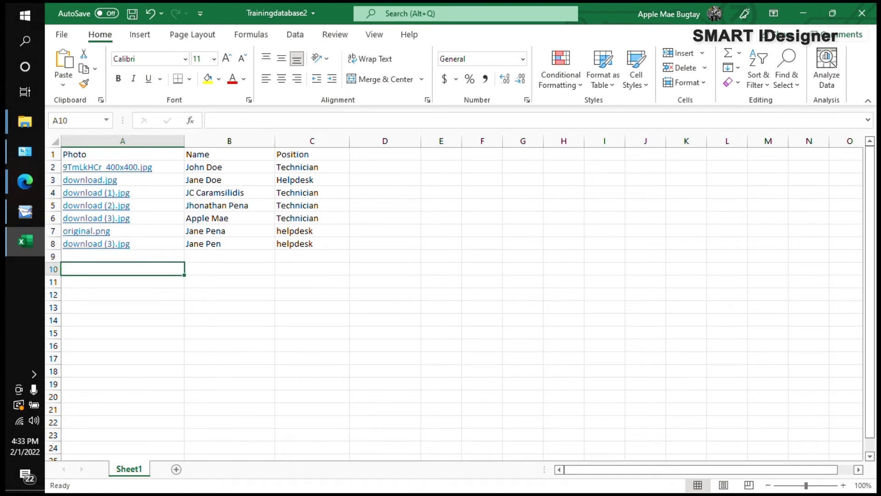
click(132, 14)
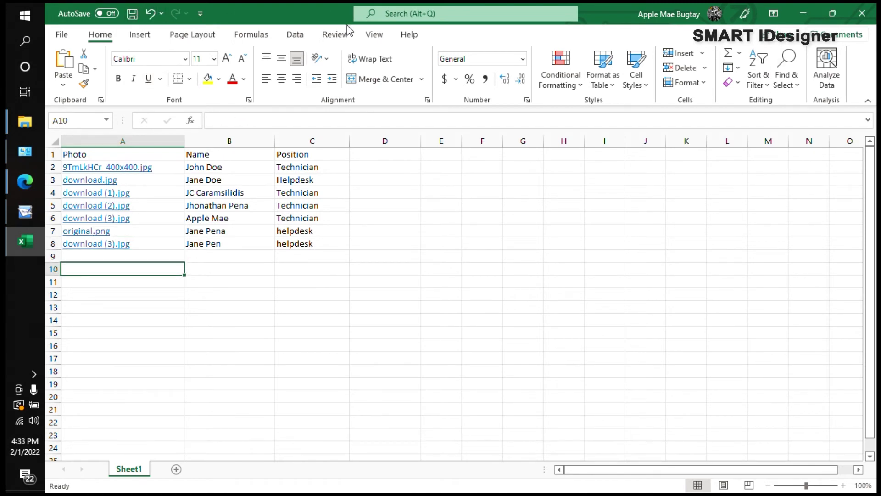
click(864, 12)
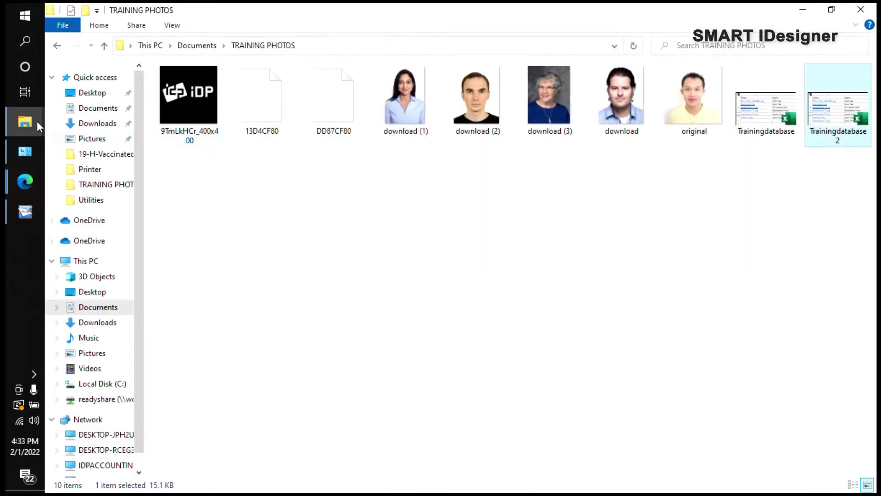
Step: Back in SMART IDesigner, import from Excel via File > Database and pick the Trainingdatabase2 workbook
click(25, 211)
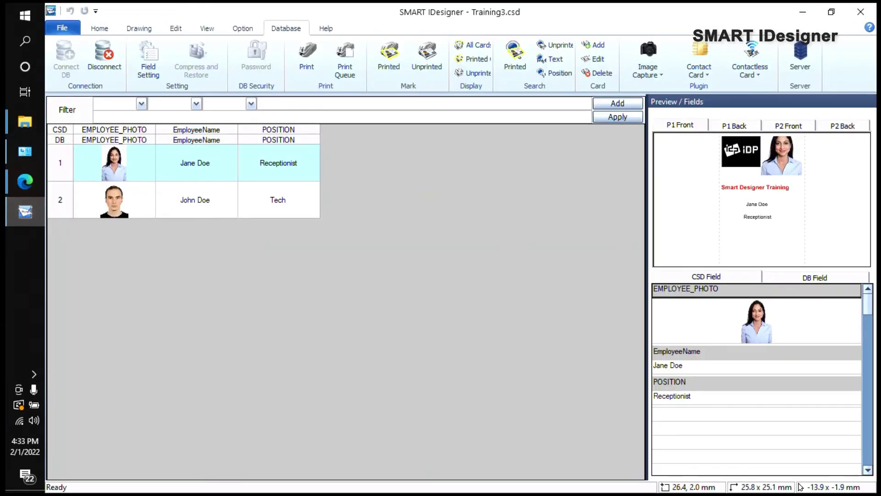
click(65, 27)
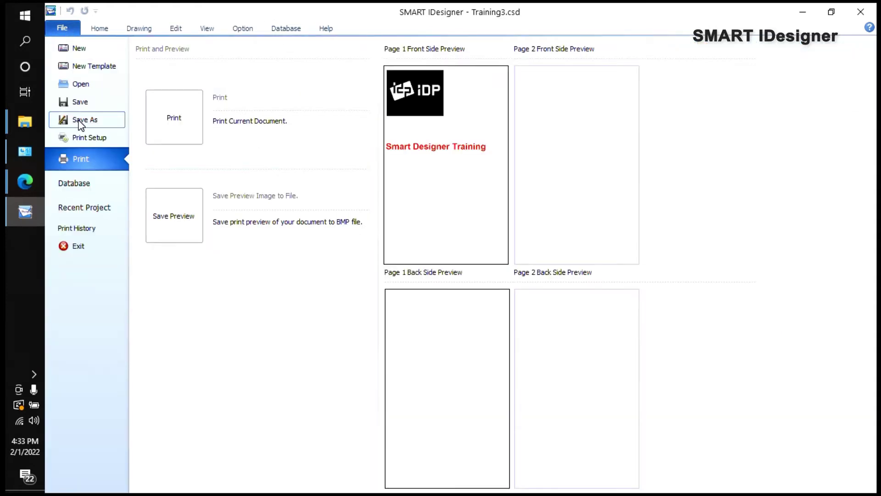
click(79, 185)
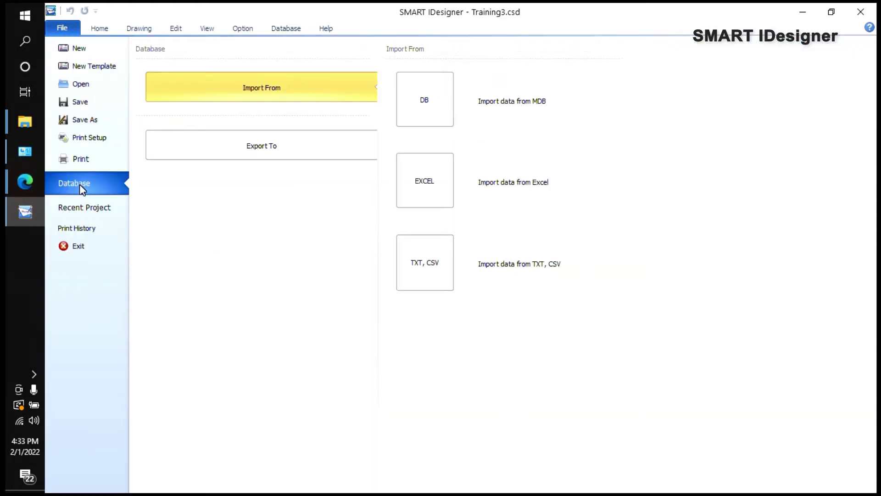
click(425, 182)
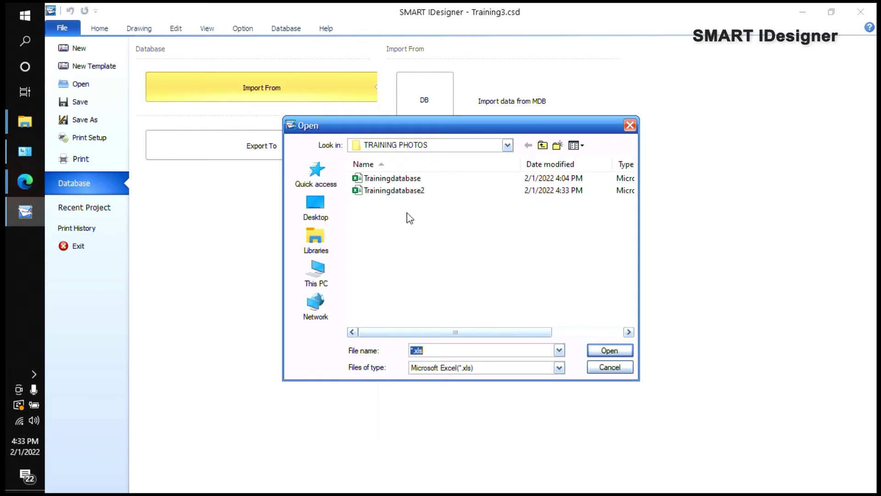
double_click(398, 191)
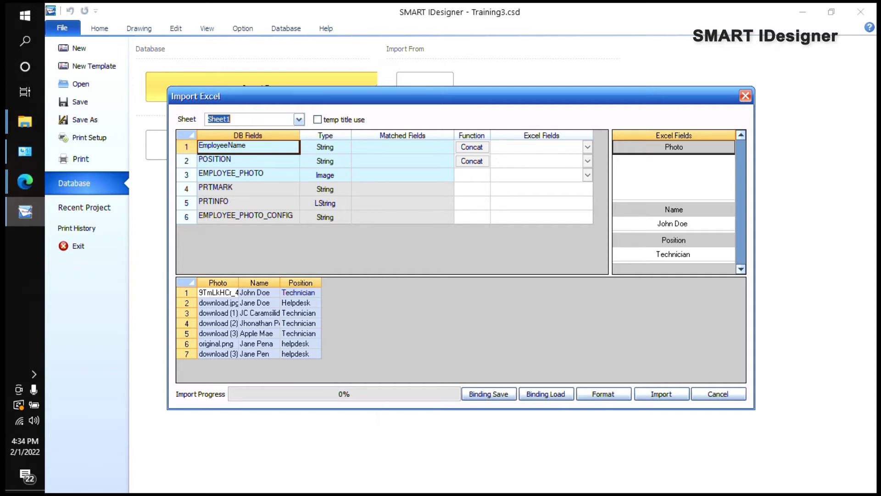
Step: Map EmployeeName, POSITION and EMPLOYEE_PHOTO to the Name, Position and Photo columns
click(586, 147)
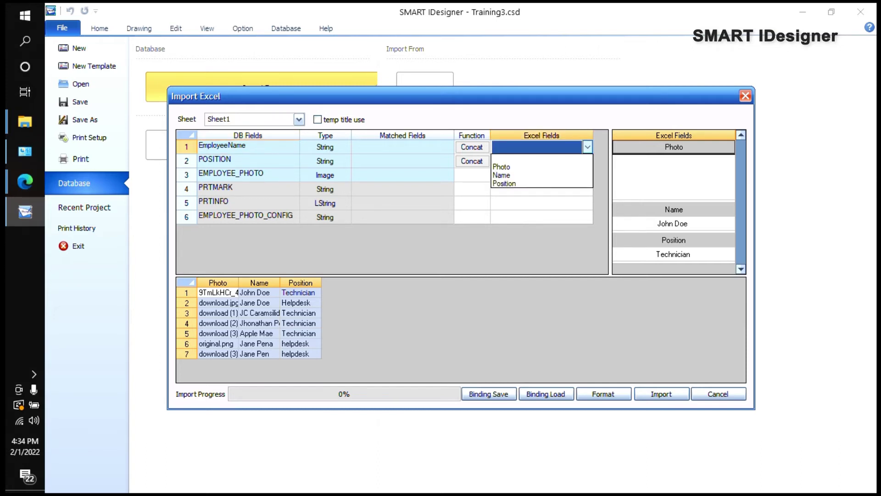
click(572, 118)
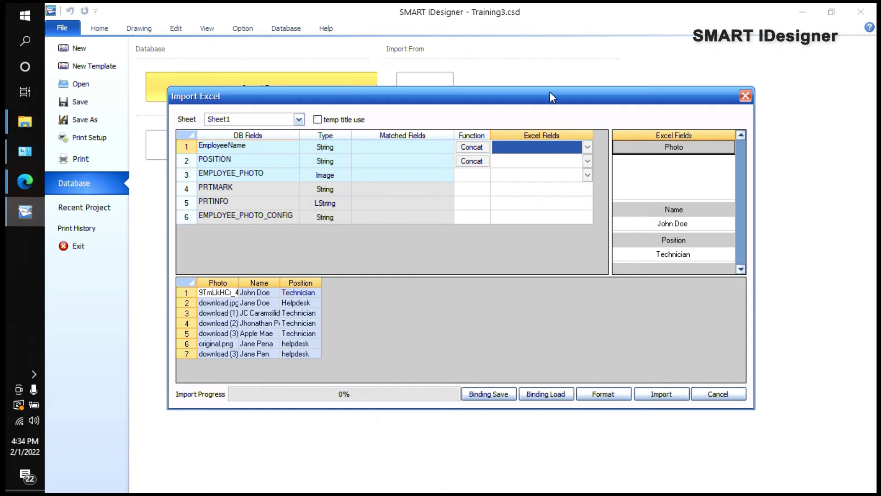
drag(551, 95, 526, 92)
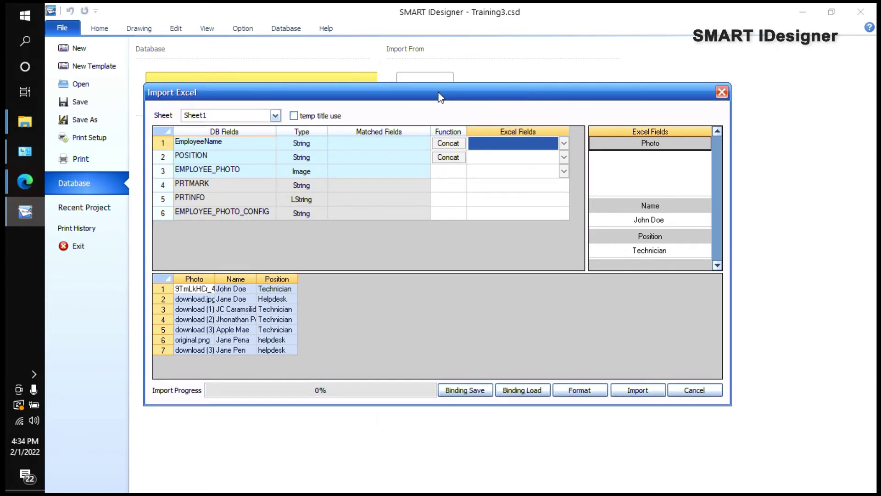
click(564, 143)
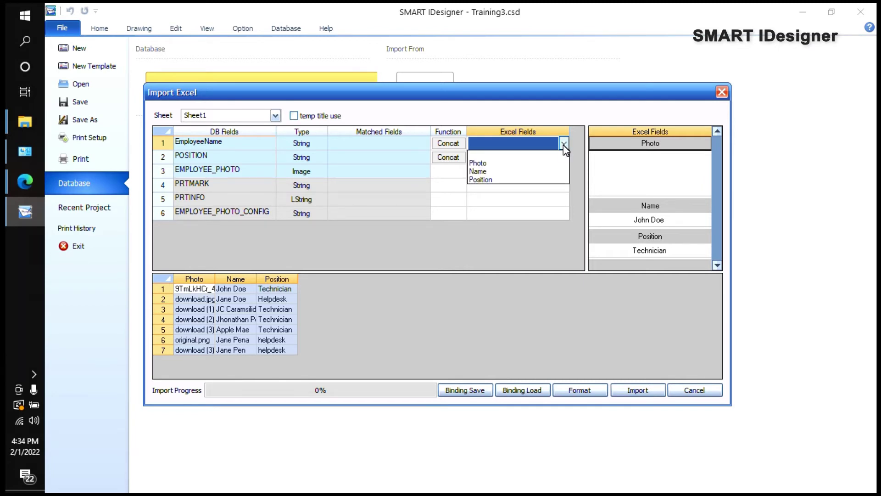
click(478, 172)
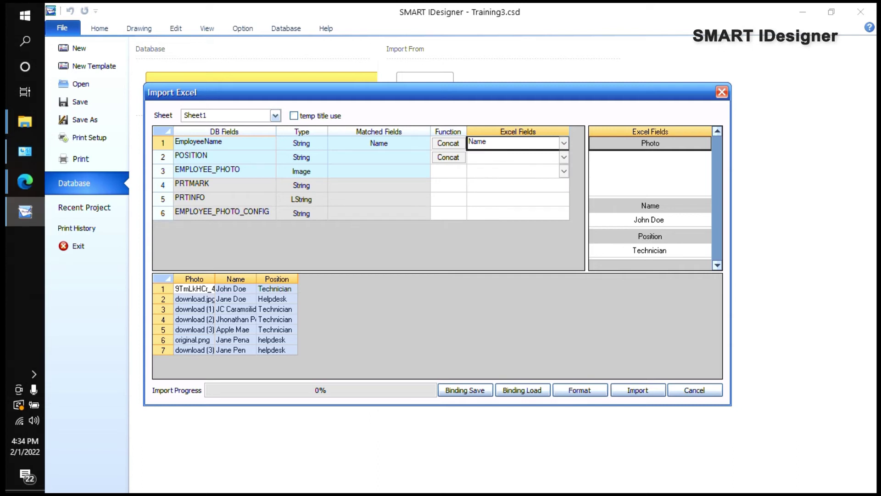
click(565, 158)
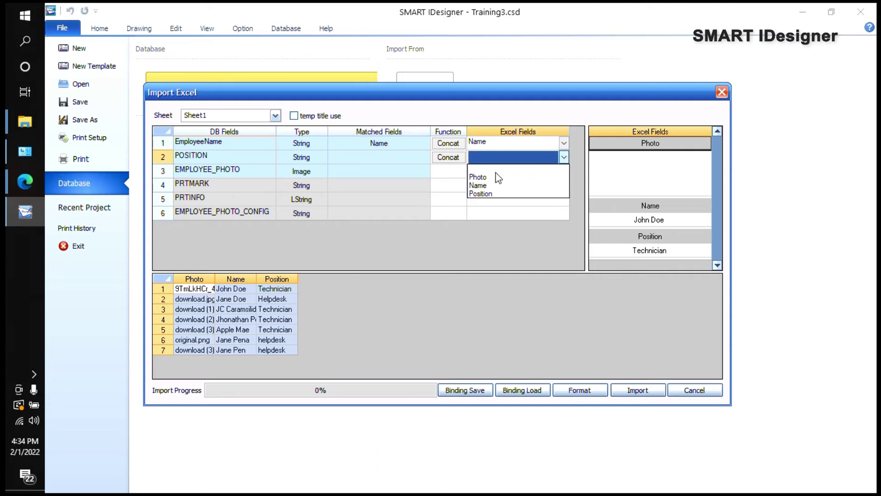
click(488, 194)
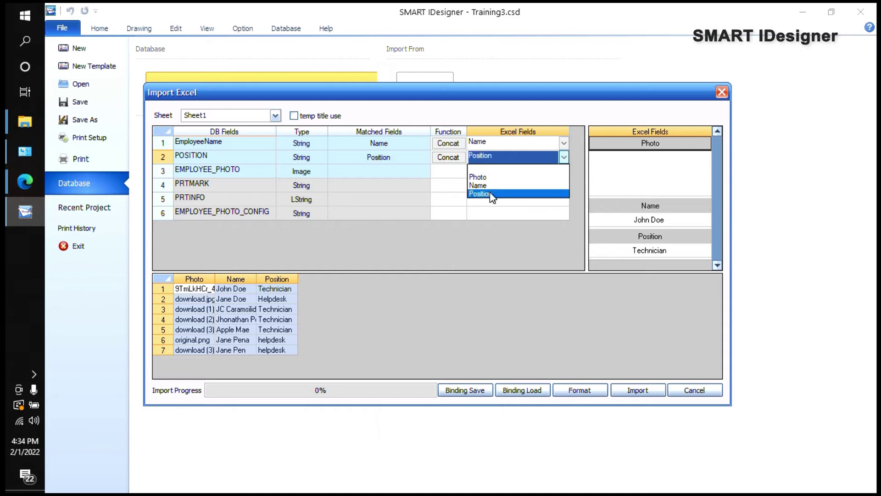
click(564, 171)
click(479, 190)
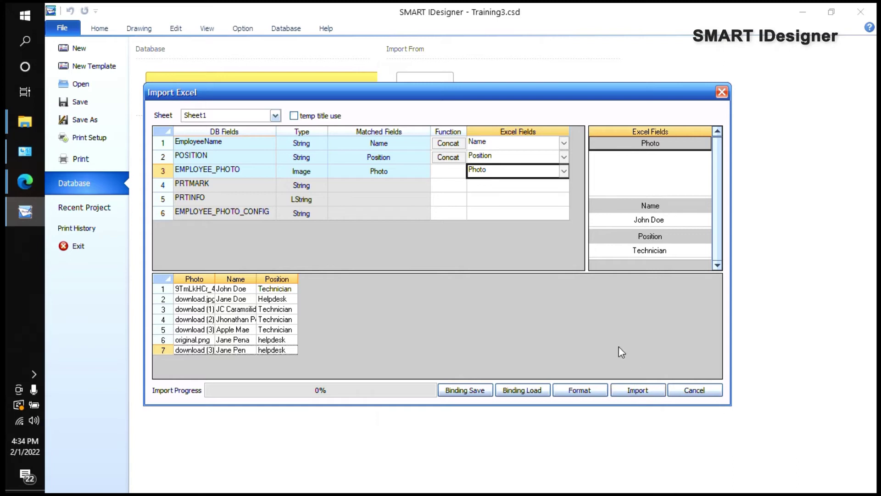
Step: Select all seven Excel rows and import them, confirming the 7 records
click(645, 391)
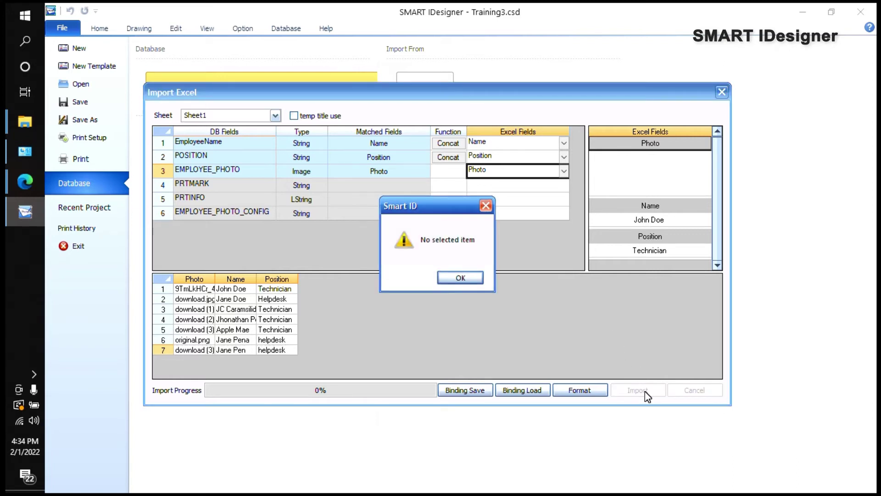
click(460, 277)
drag(193, 289, 193, 350)
click(637, 390)
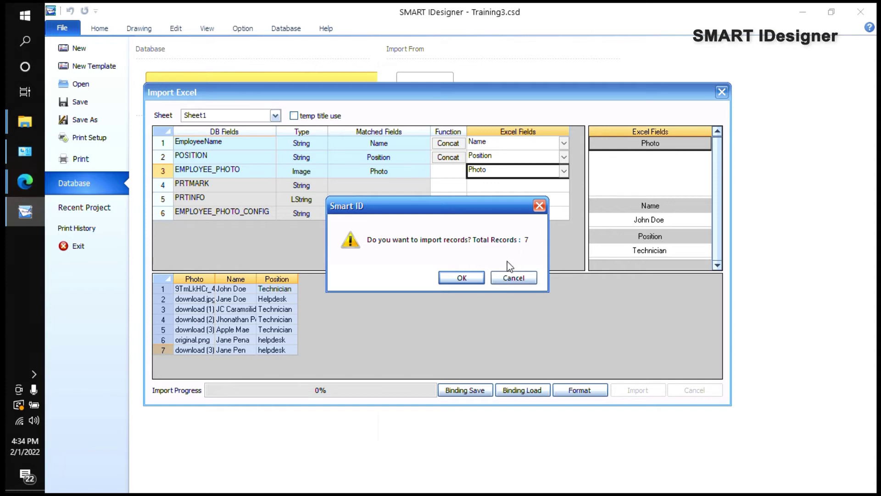
click(462, 278)
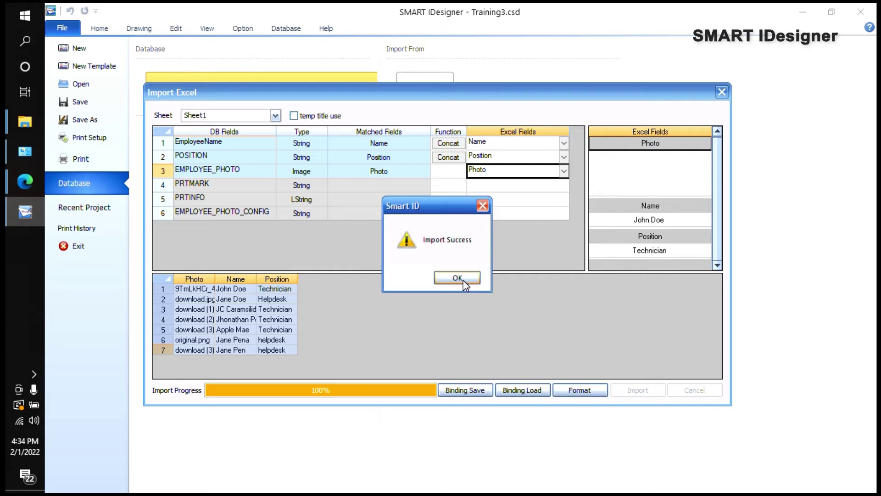
Step: Acknowledge Import Success and show the imported employee records grid on the Database tab
click(454, 278)
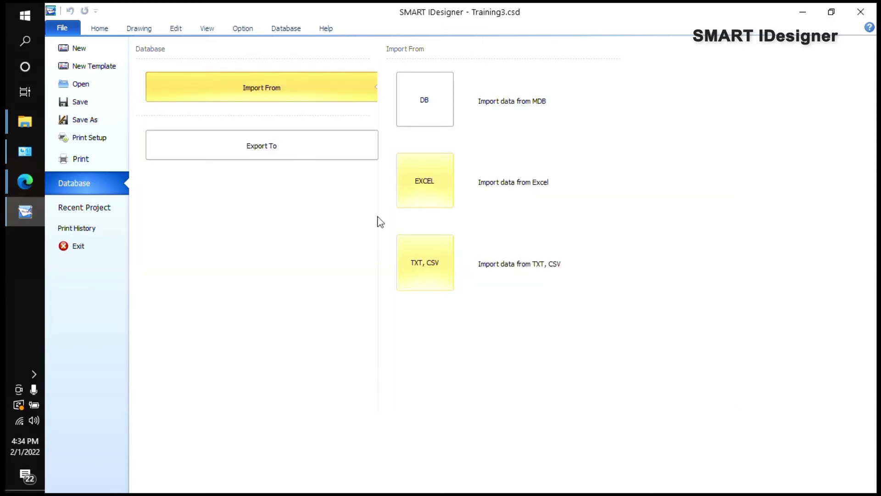
click(287, 31)
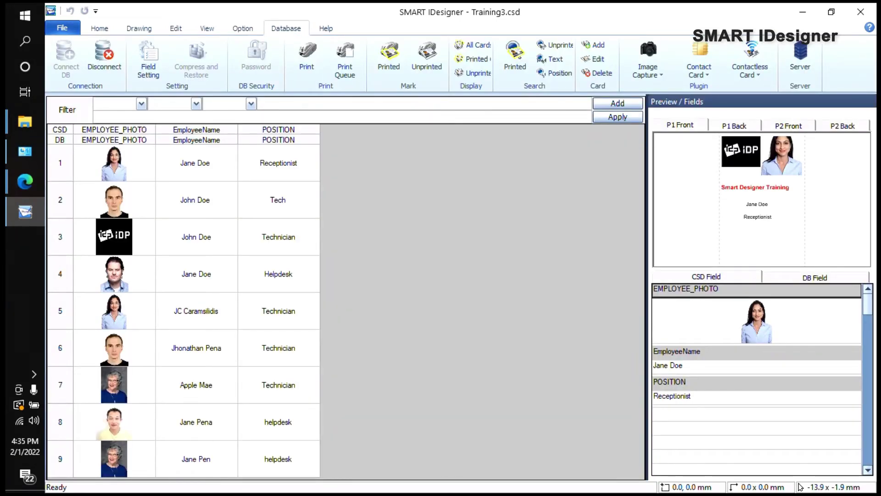
click(196, 236)
key(shift+Down)
key(shift+Down)
key(shift+Down)
key(shift+Down)
key(shift+Down)
key(shift+Down)
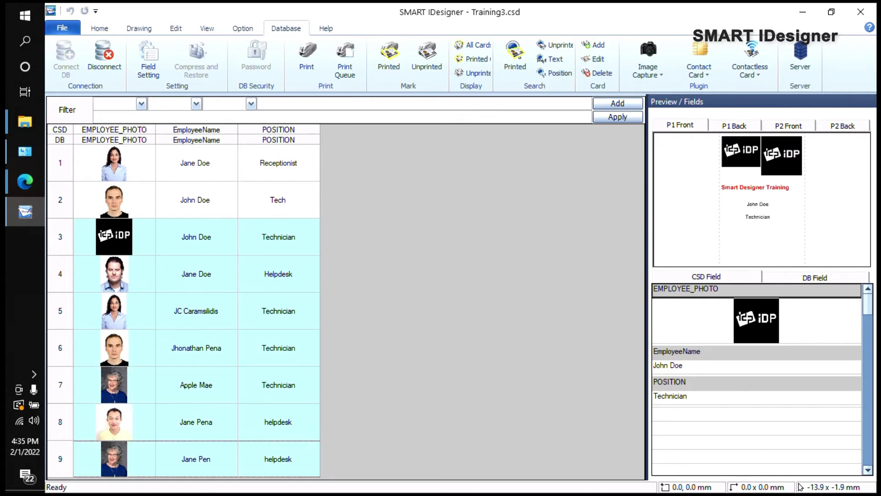
key(Escape)
Step: Browse the records, previewing the row 2 Tech and row 1 Receptionist cards
click(196, 237)
key(shift+End)
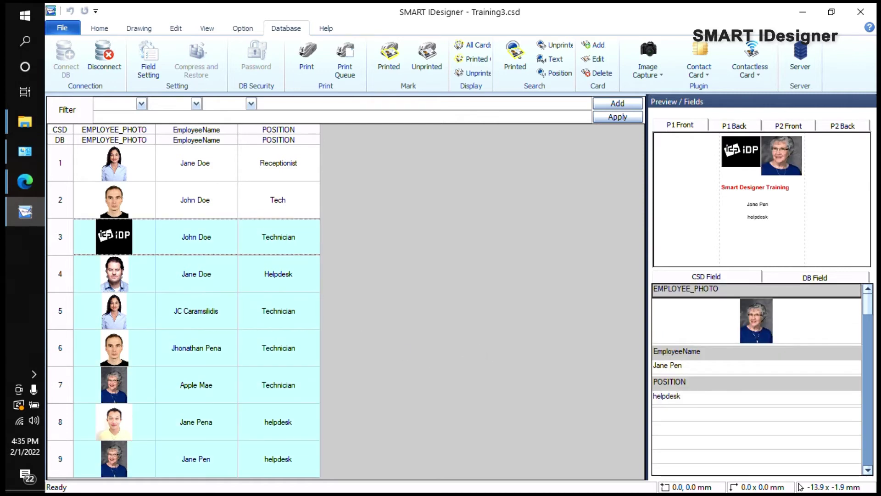
key(Escape)
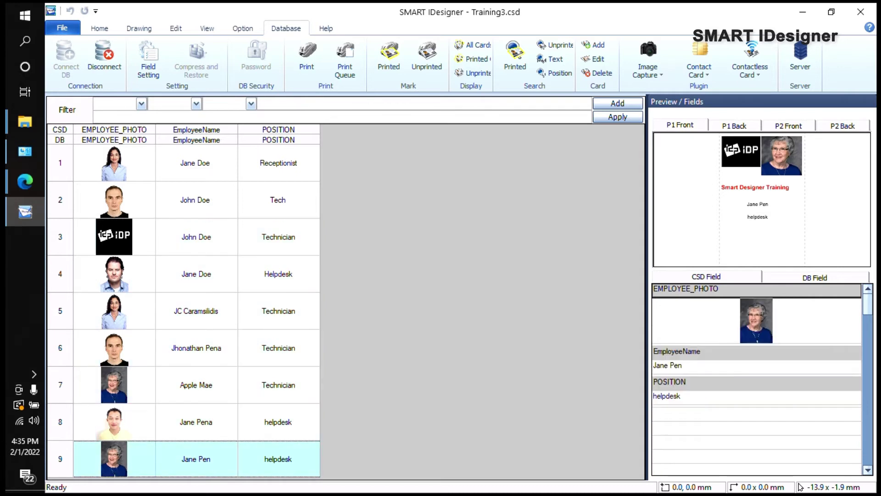
key(ctrl+Home)
click(195, 200)
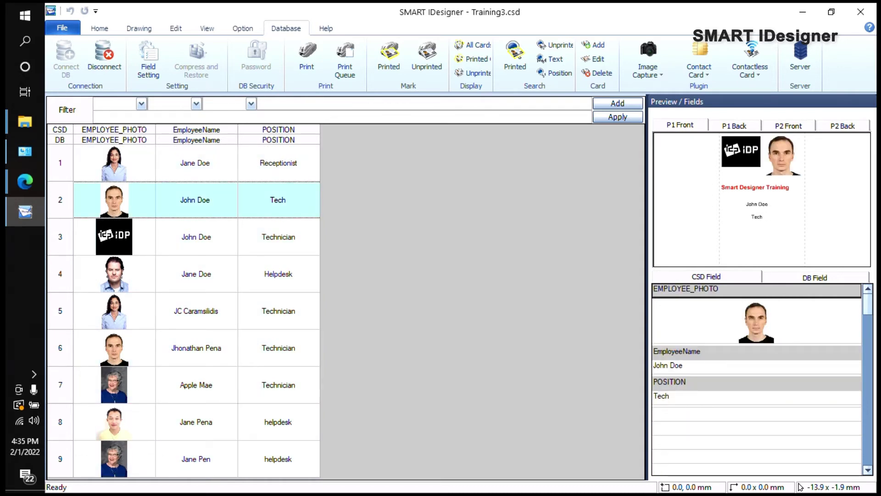
click(195, 163)
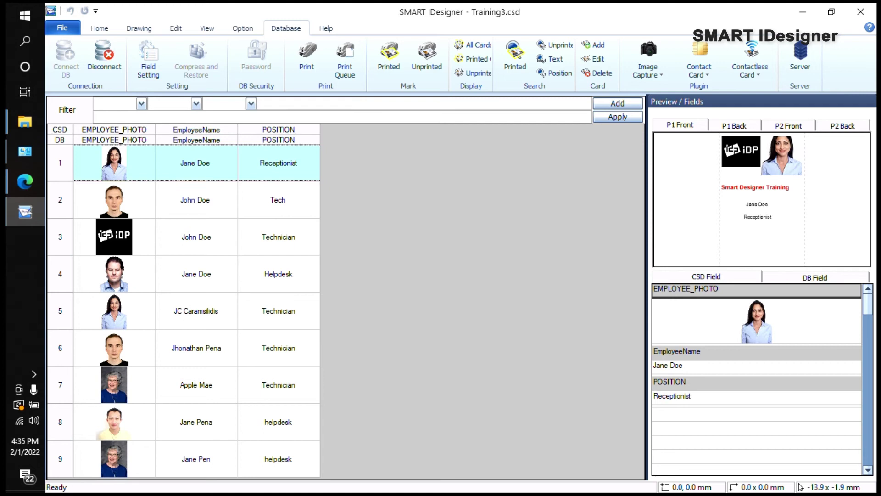
drag(196, 236, 197, 459)
drag(399, 224, 126, 42)
Step: Save the Training3 project at the Home tab prompt and return to the records grid
click(106, 31)
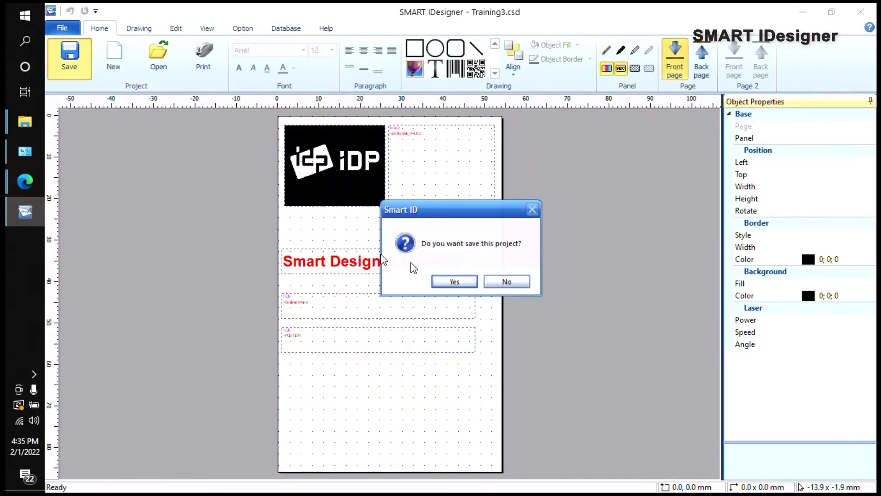
click(446, 282)
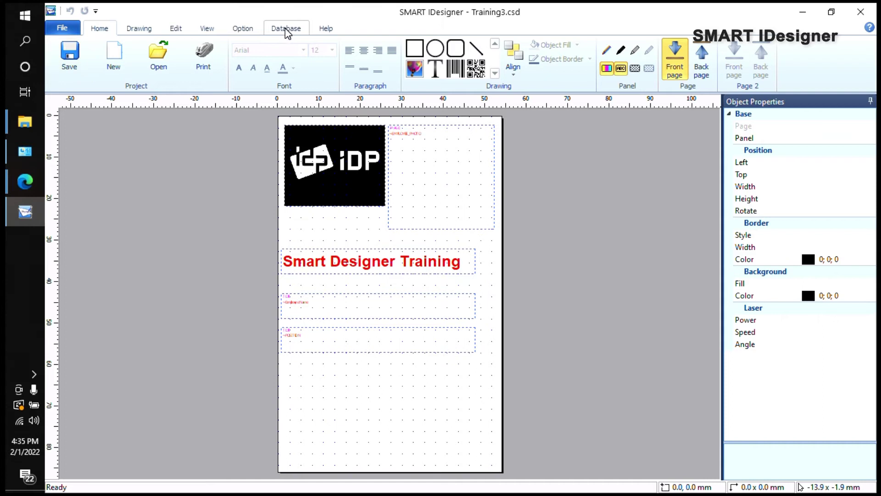
click(287, 32)
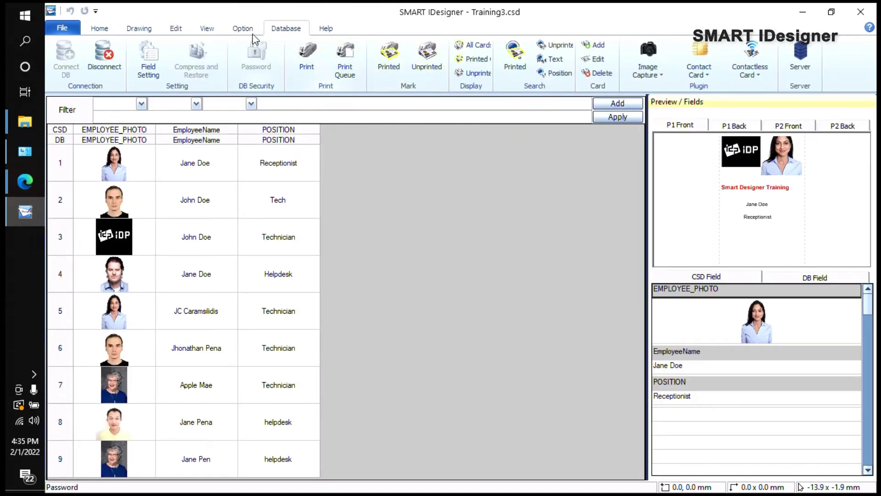
Step: Preview the cards of rows 1, 7, 6, 4 and 3, ending on the row 1 Receptionist
key(Down)
click(195, 163)
click(196, 384)
click(196, 347)
click(196, 274)
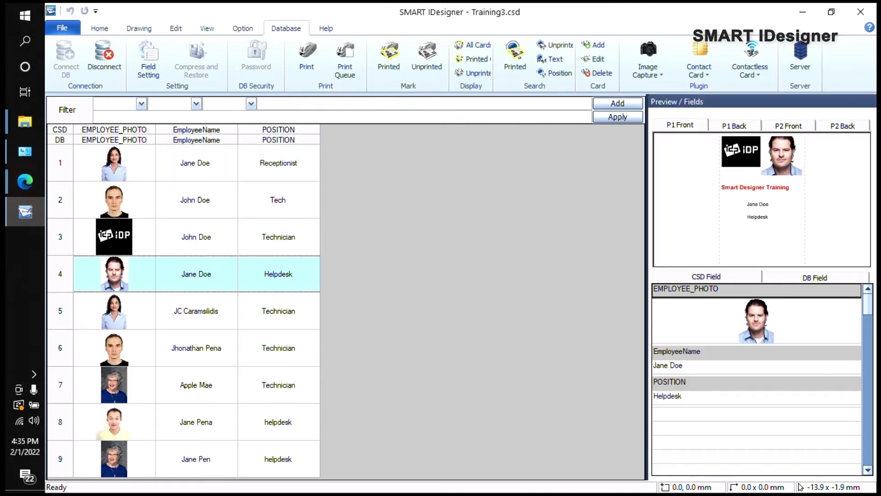
click(196, 237)
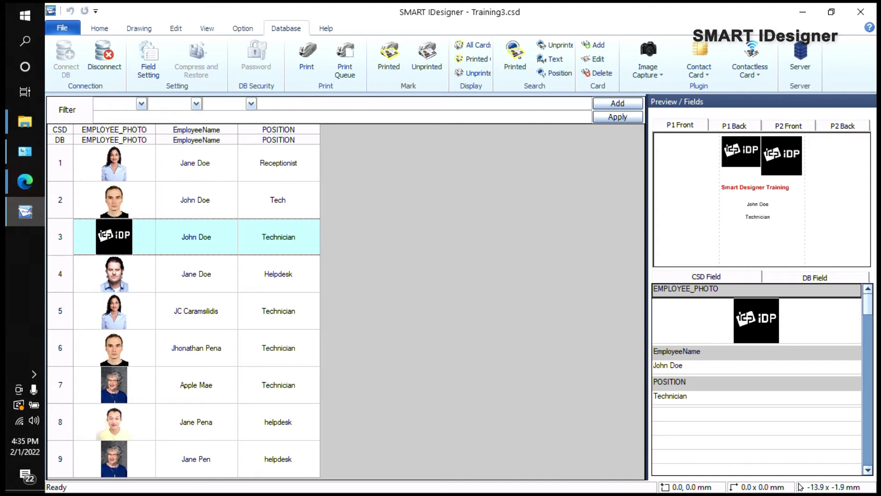
click(195, 162)
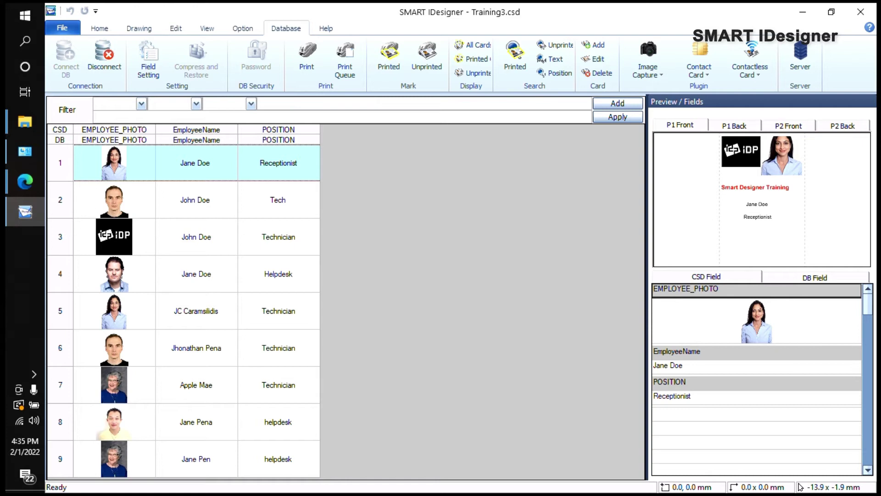
Step: Set the row 1 Receptionist record's status to Printed, confirming Yes
click(195, 200)
click(195, 163)
click(390, 62)
click(449, 280)
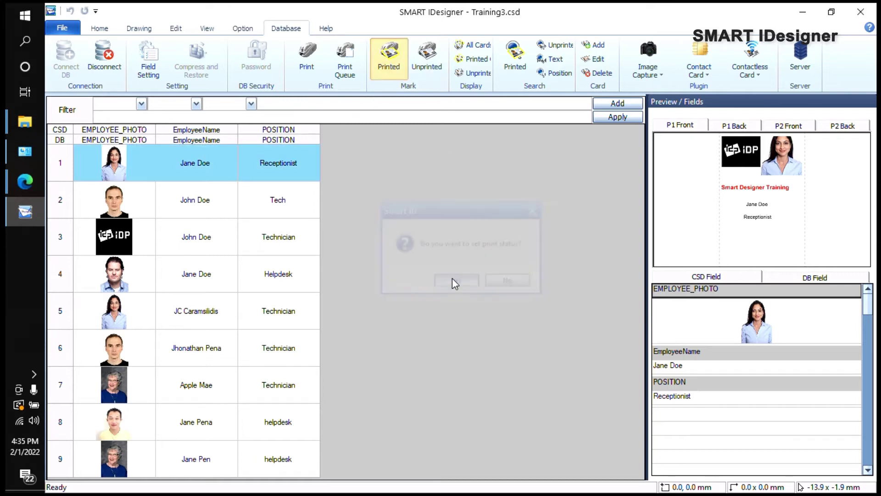
Step: Preview the row 3 and row 6 cards, then select records 2 through 9
click(197, 237)
click(197, 163)
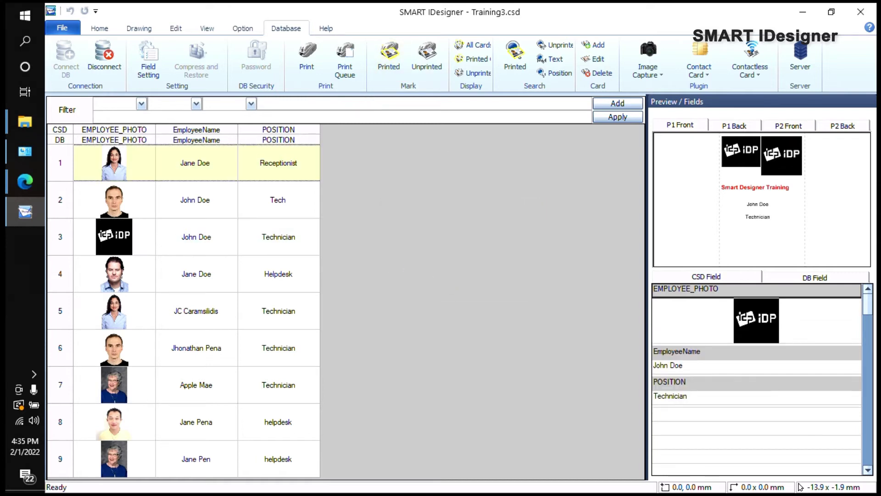
click(196, 347)
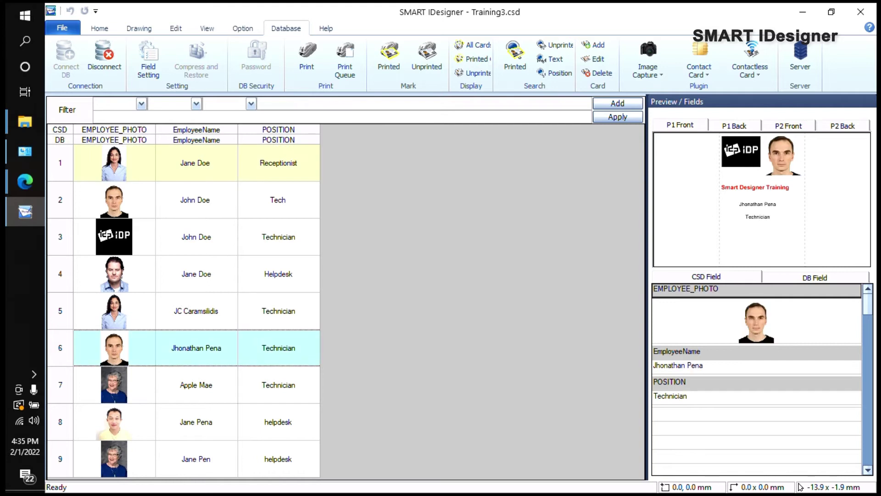
drag(196, 200, 196, 459)
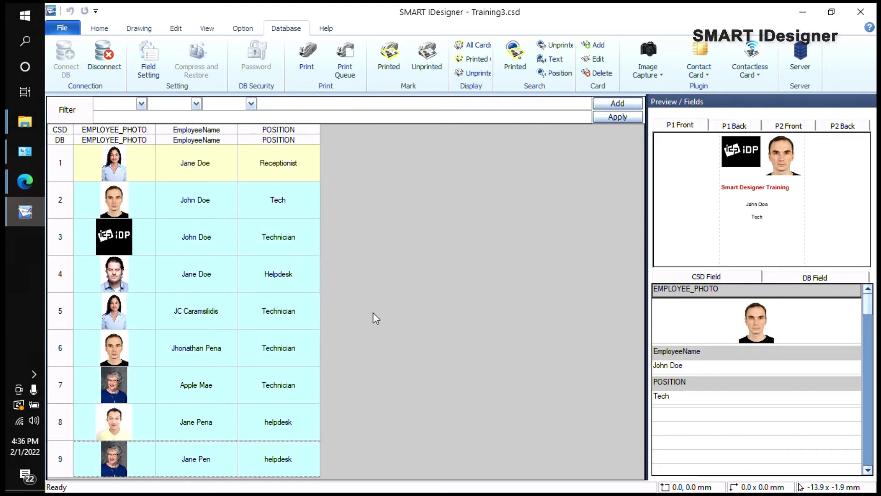
Step: Browse rows 1 to 5 in the grid, finishing on the row 1 Receptionist record
click(373, 317)
click(195, 200)
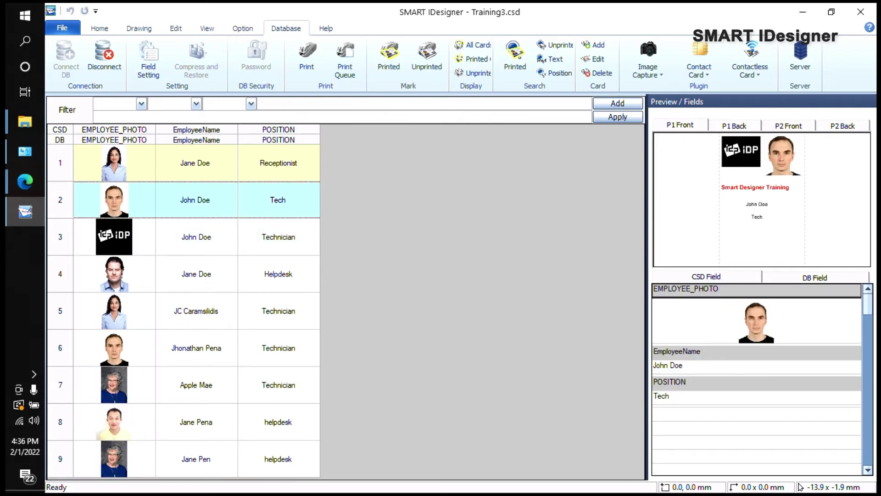
click(197, 273)
click(195, 200)
click(195, 163)
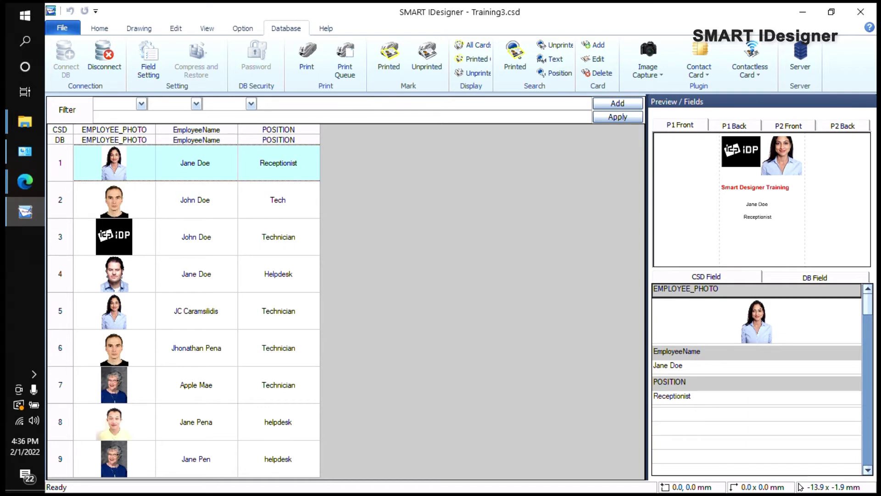
click(195, 200)
click(195, 163)
click(196, 236)
click(196, 311)
click(195, 199)
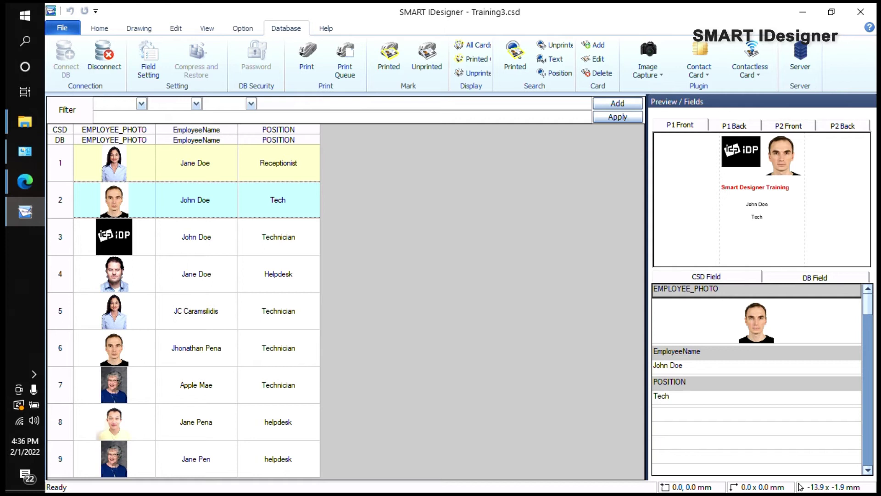
click(195, 163)
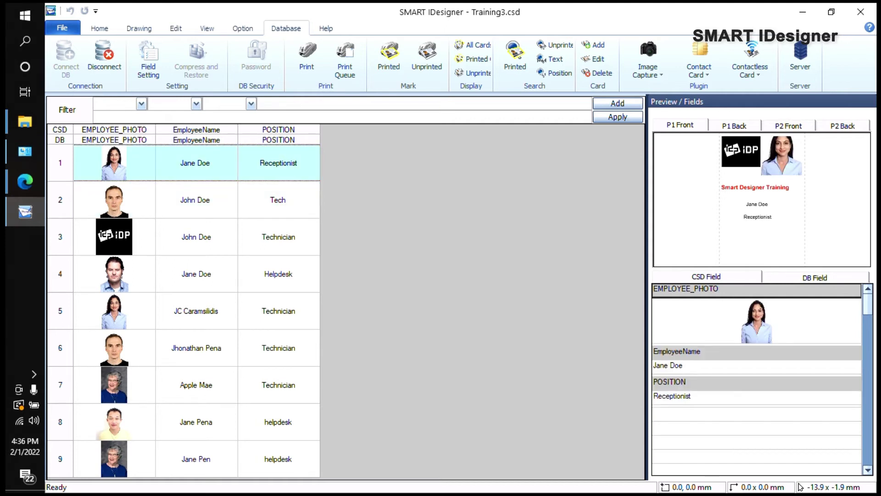
Step: Open and close the Card Add form, then choose Unprinted for the row 1 record
click(595, 44)
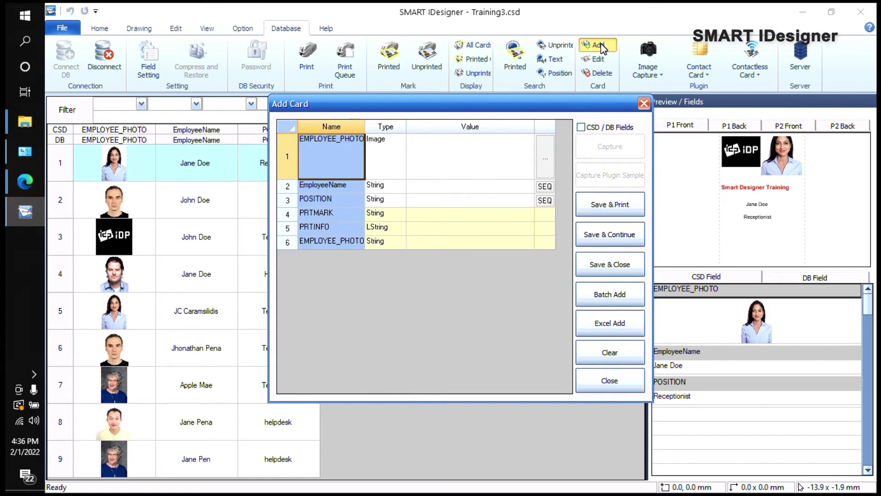
click(624, 381)
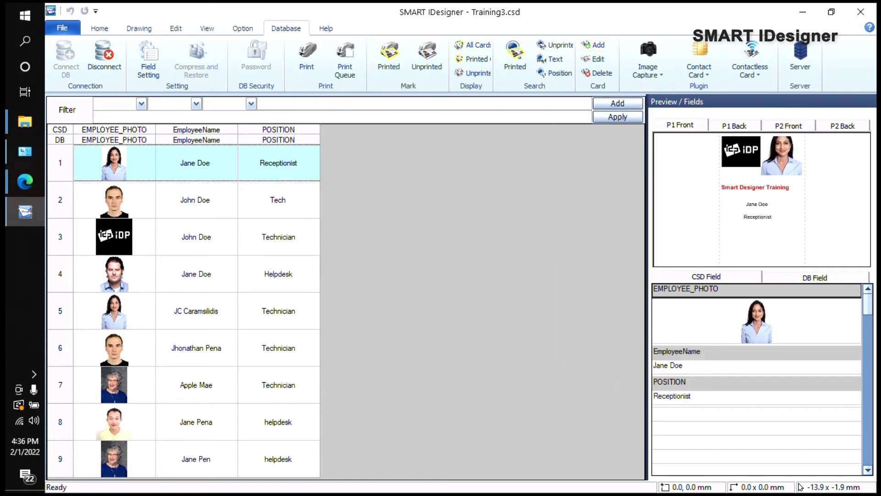
click(427, 60)
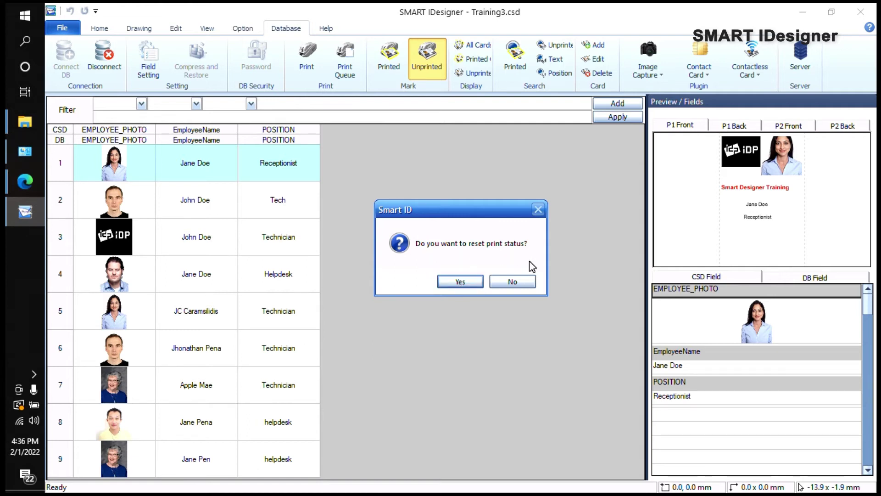
Step: Confirm resetting row 1 to unprinted and select the row 2 Tech record
click(460, 282)
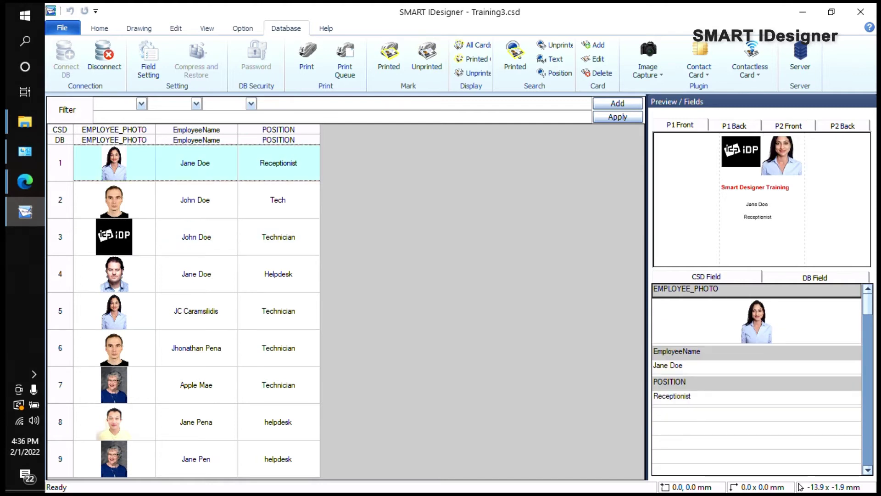
click(195, 200)
click(195, 200)
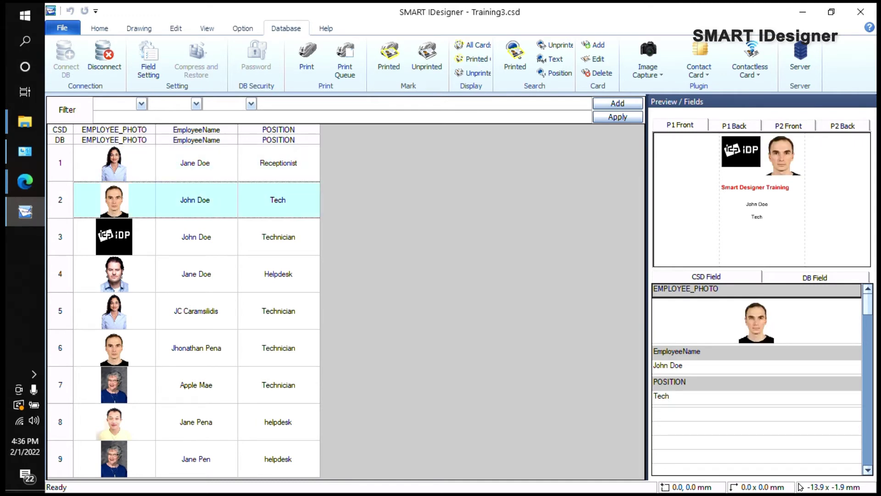
Step: Preview the row 5 employee's card and open the Print page with card previews
key(Down)
key(Up)
click(196, 310)
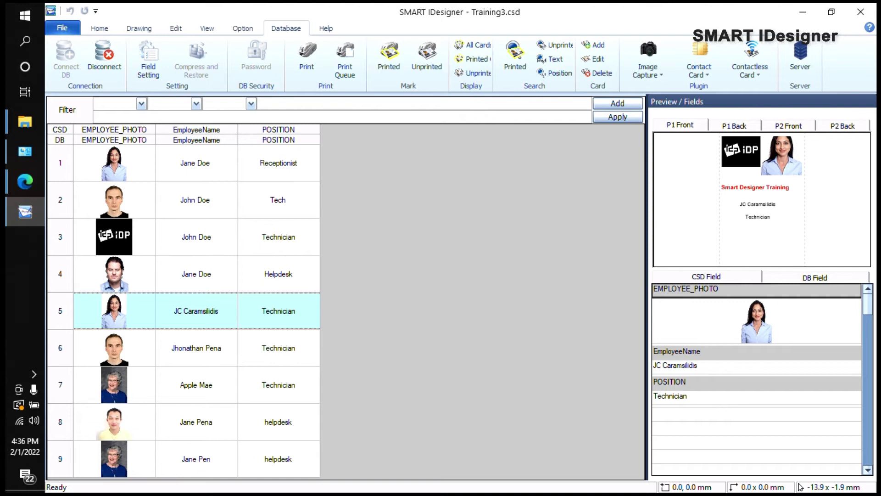
click(65, 30)
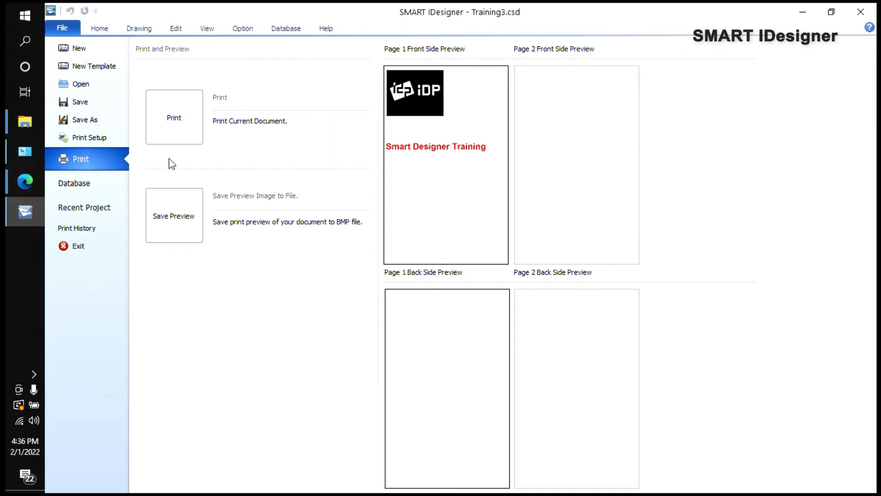
Step: Open Print Setup and the IDP SMART-51 Card Printer's document properties
click(66, 29)
click(65, 29)
click(94, 139)
drag(430, 155, 213, 122)
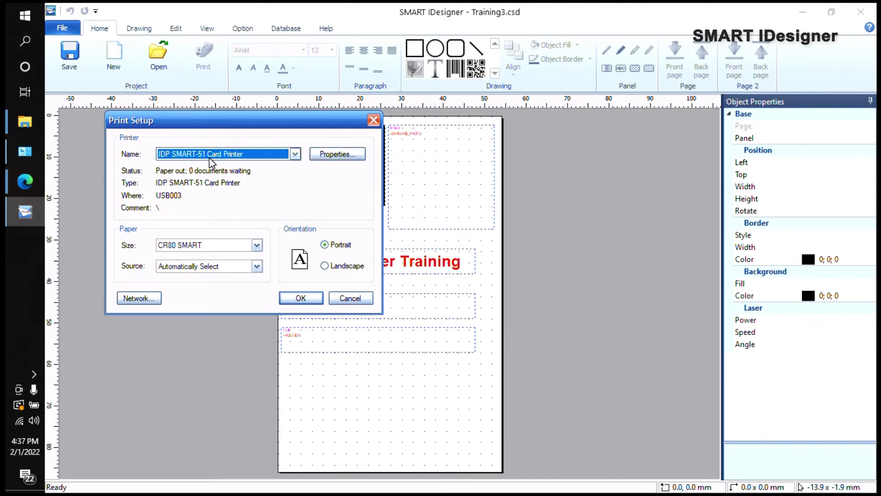
click(336, 154)
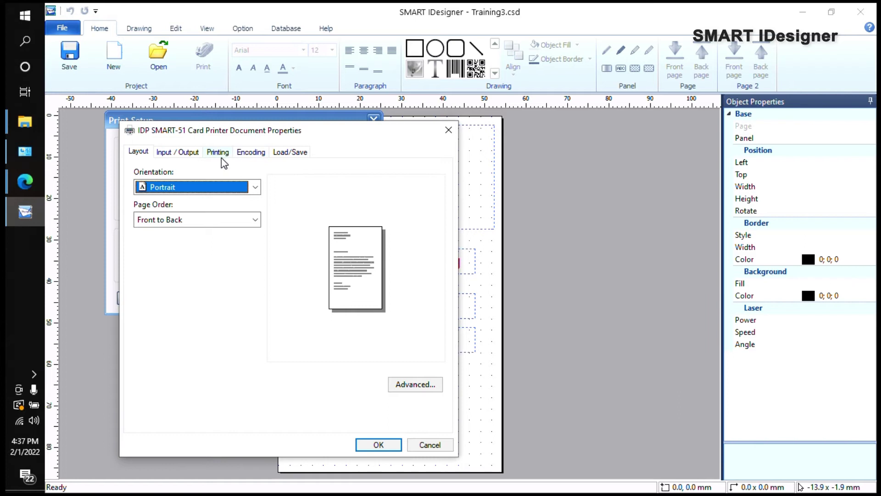
Step: On the Printing tab, try Top side, then set Side back to Both (Top + Bottom)
click(218, 152)
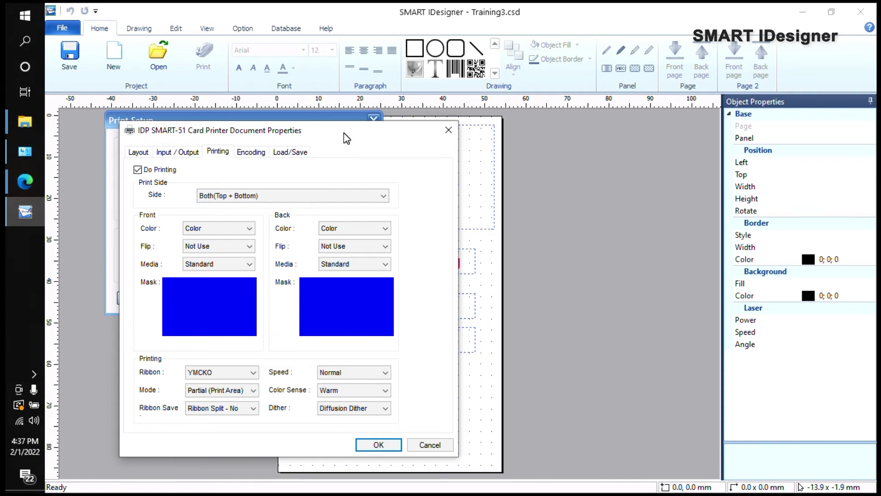
click(271, 198)
click(260, 218)
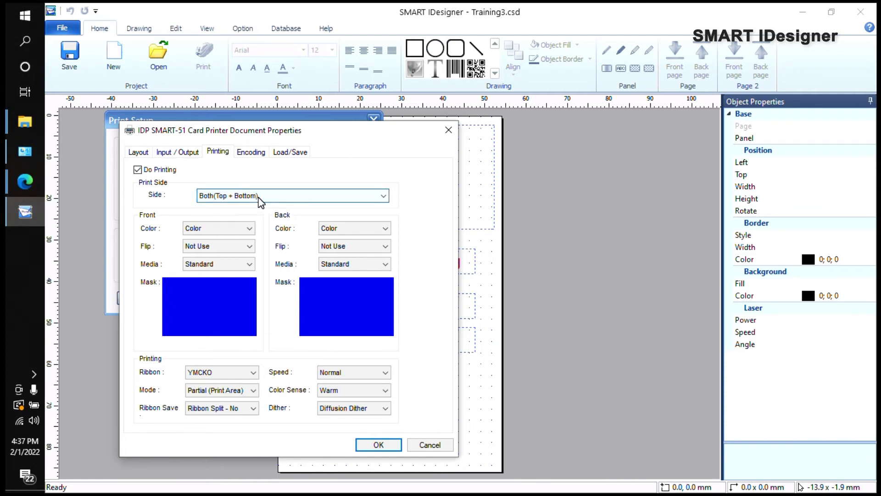
click(260, 202)
click(273, 176)
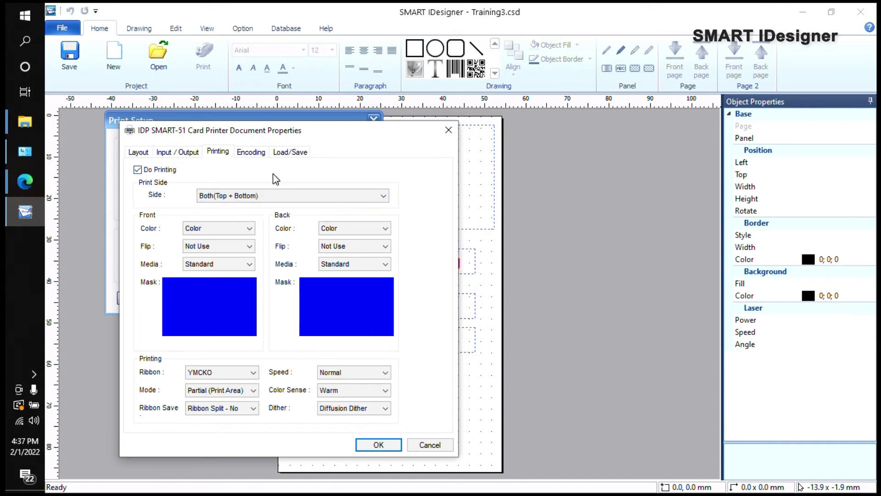
click(255, 196)
click(242, 206)
click(242, 201)
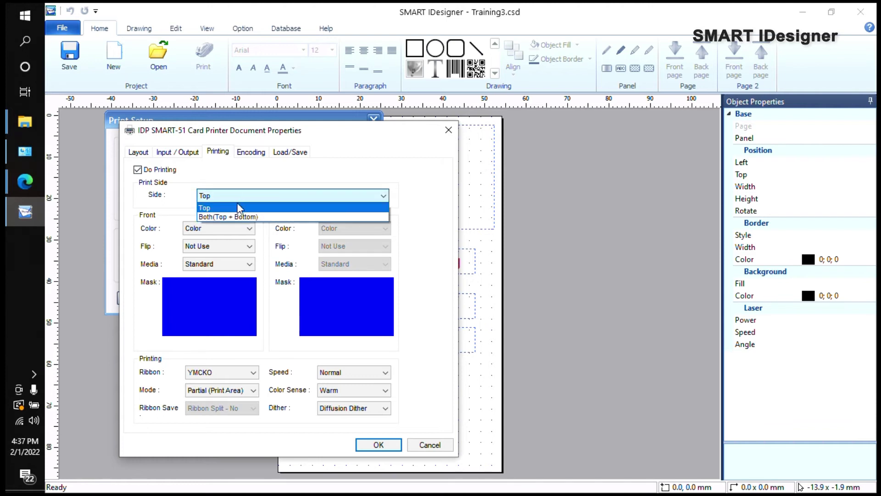
click(238, 216)
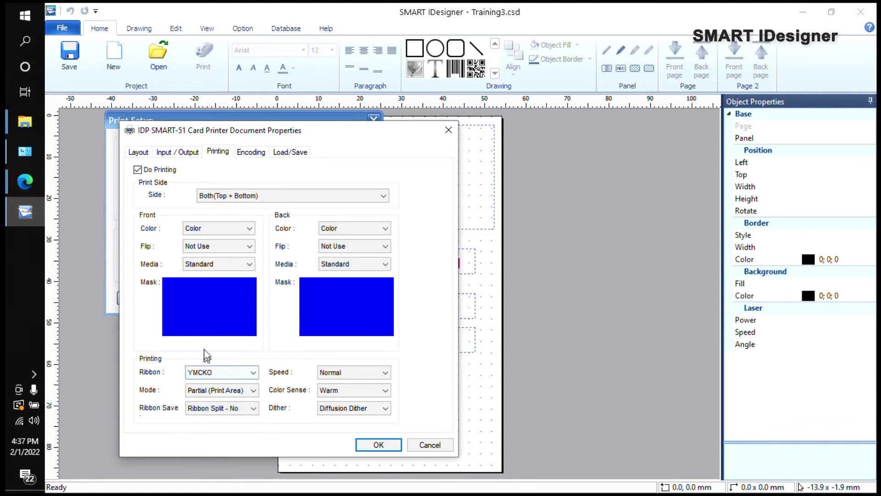
Step: Keep the YMCKO ribbon and Partial (Print Area) print mode
click(205, 377)
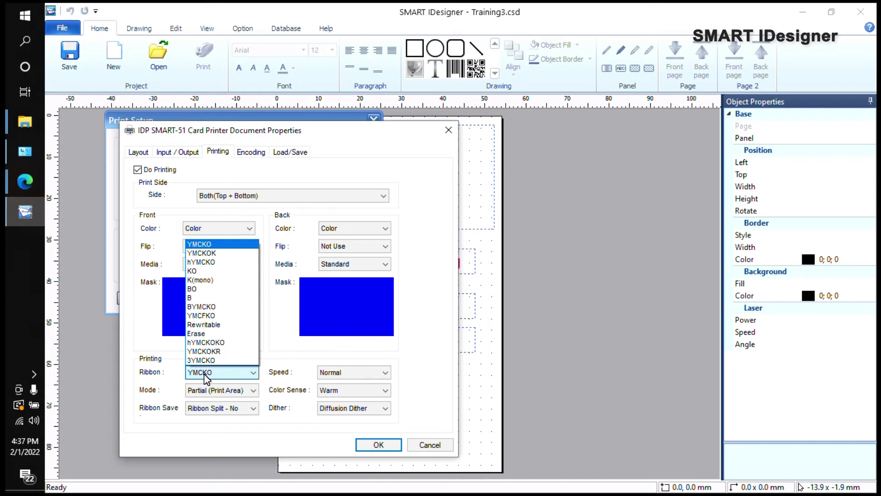
click(206, 378)
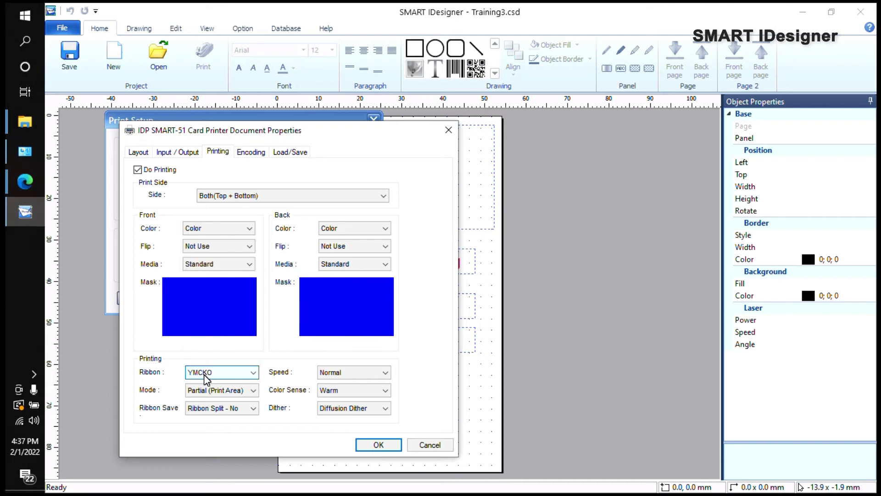
click(219, 391)
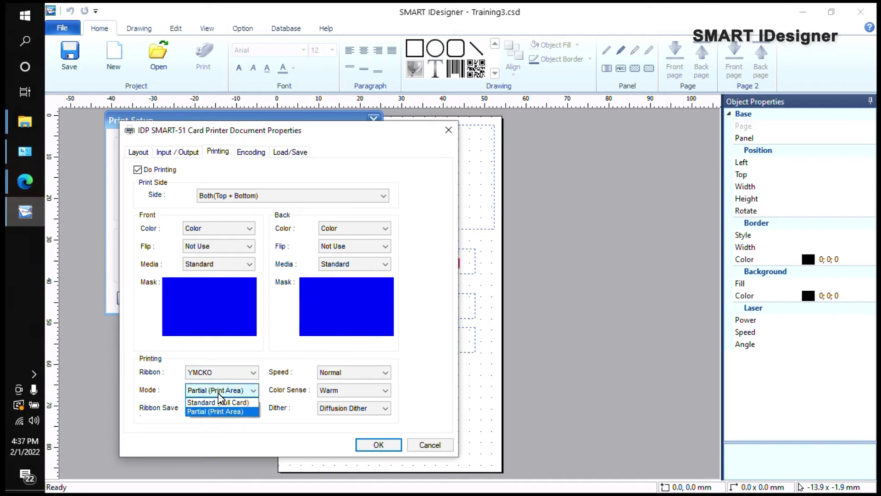
click(271, 339)
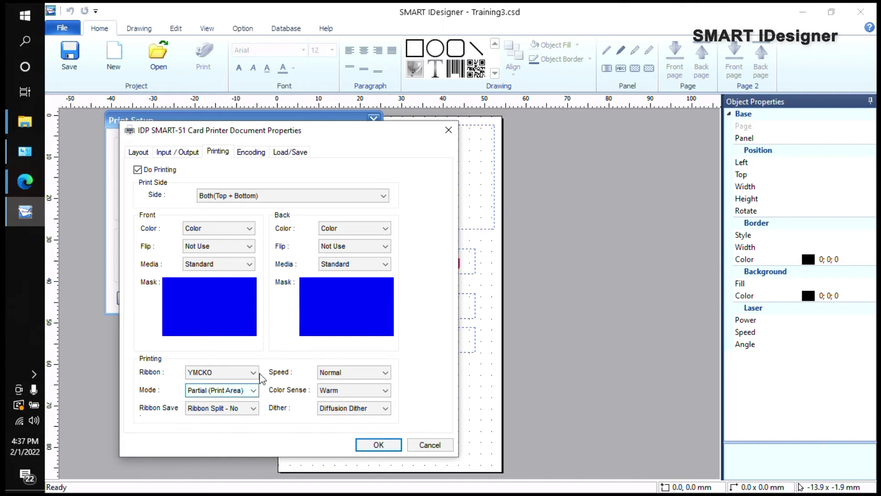
click(228, 390)
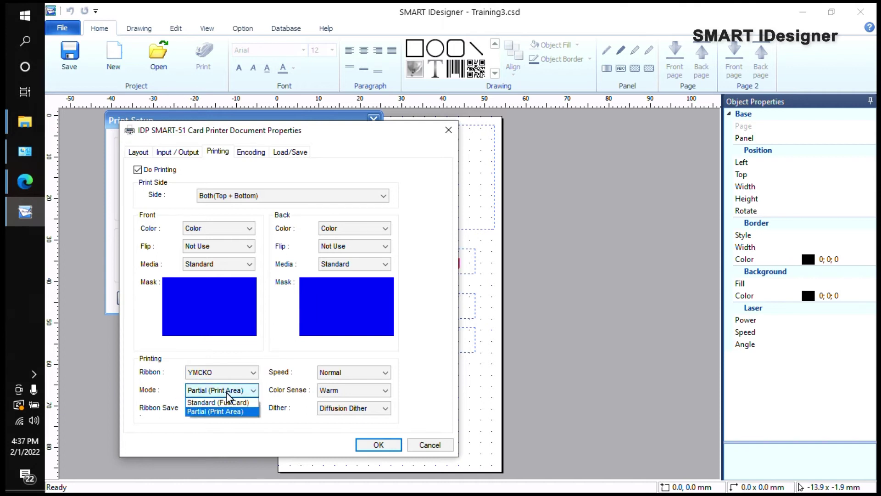
click(270, 347)
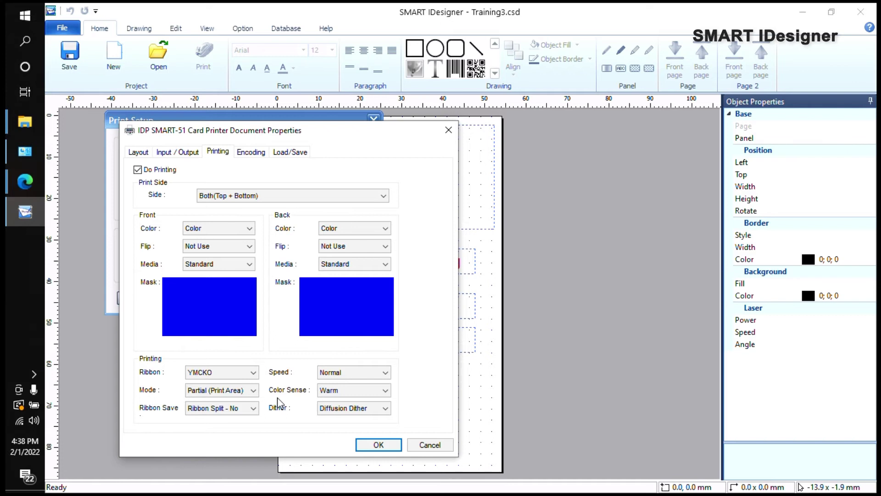
Step: Keep Warm colour sense and front flip set to Not Use
click(329, 390)
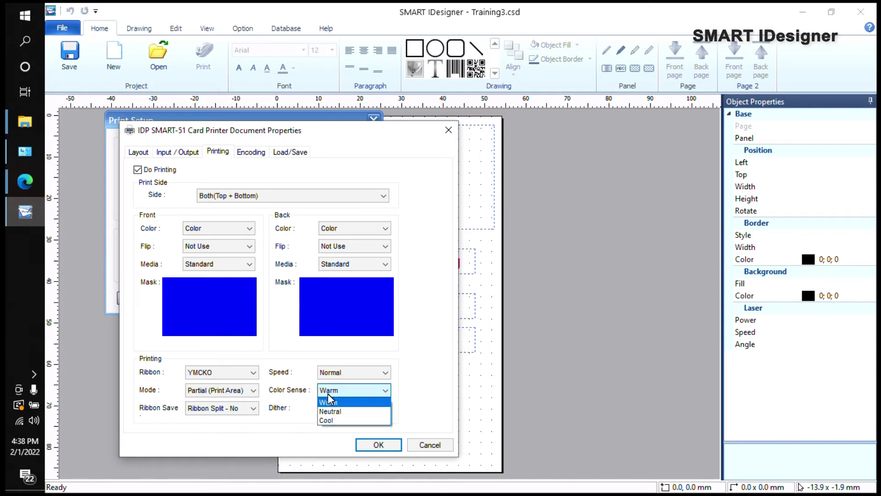
click(265, 439)
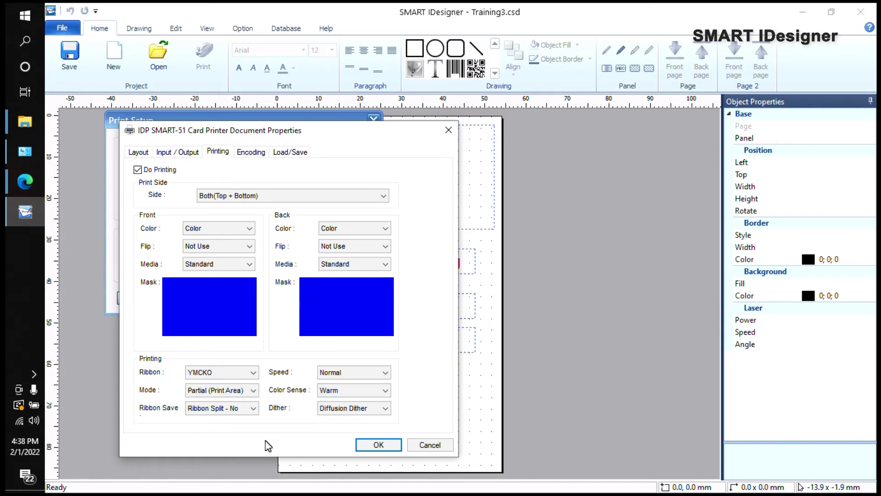
click(204, 247)
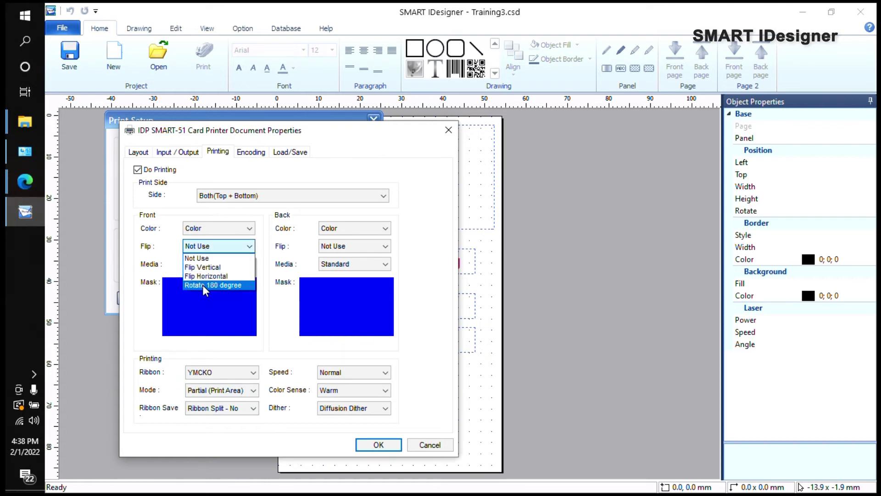
click(143, 327)
Step: Try Smart Card, No Overlay and JIS front media, then set it back to Standard
click(216, 265)
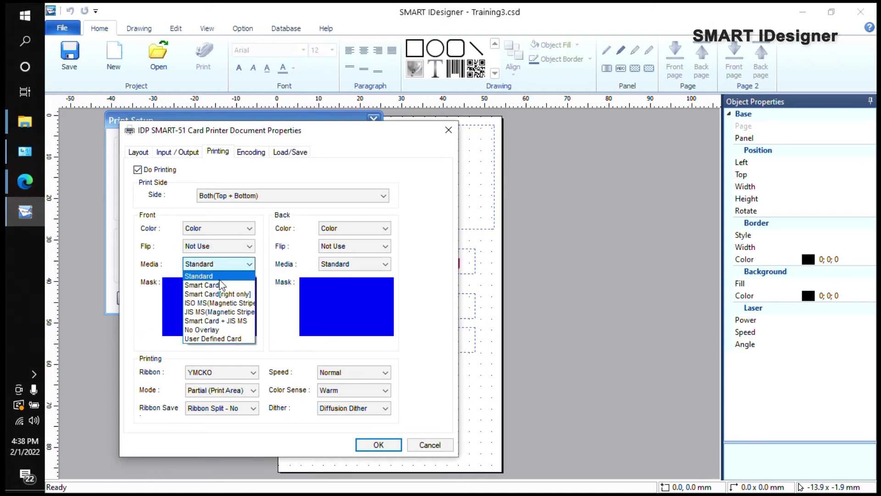
click(198, 286)
click(218, 265)
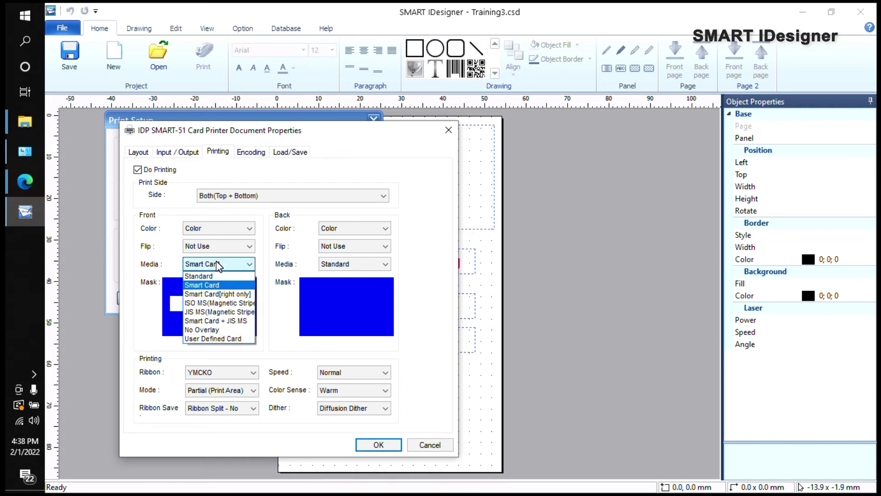
click(202, 329)
click(211, 263)
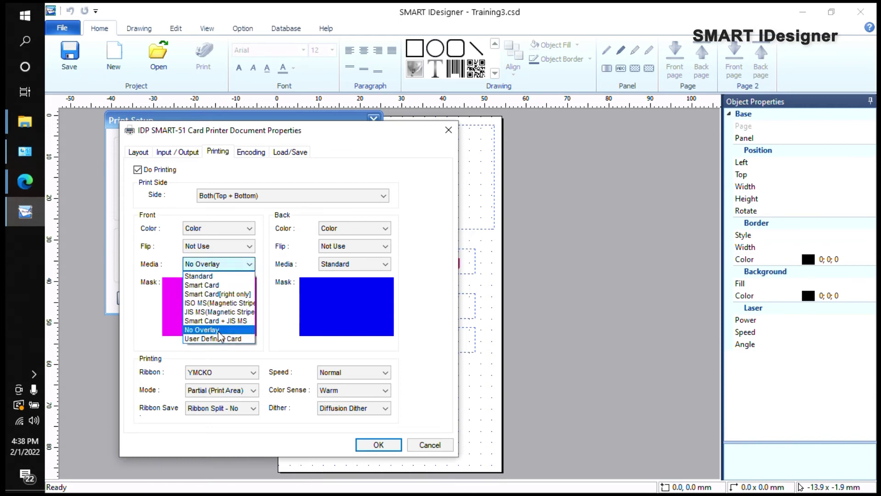
click(214, 314)
click(212, 265)
click(199, 276)
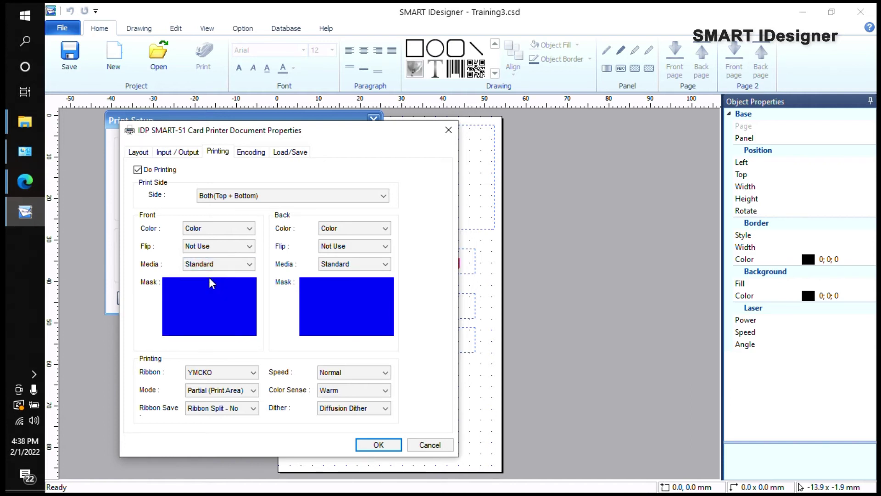
Step: Accept the document properties and Print Setup with OK
drag(298, 132, 323, 111)
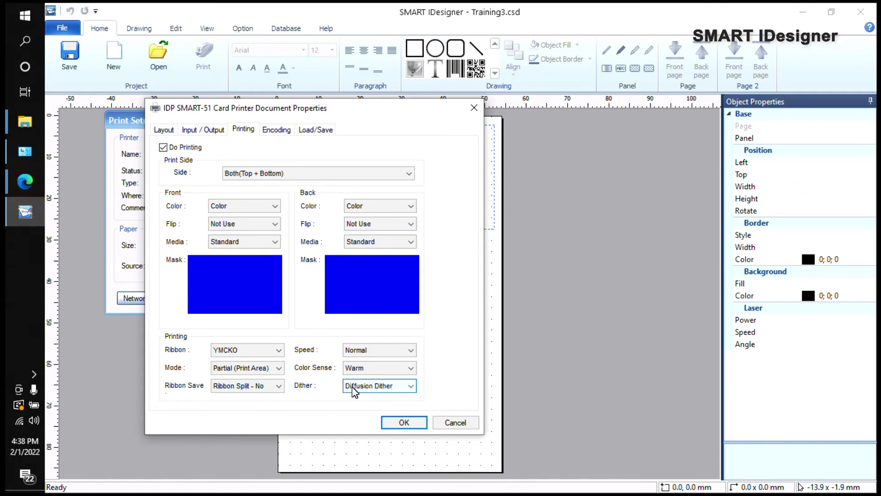
click(403, 422)
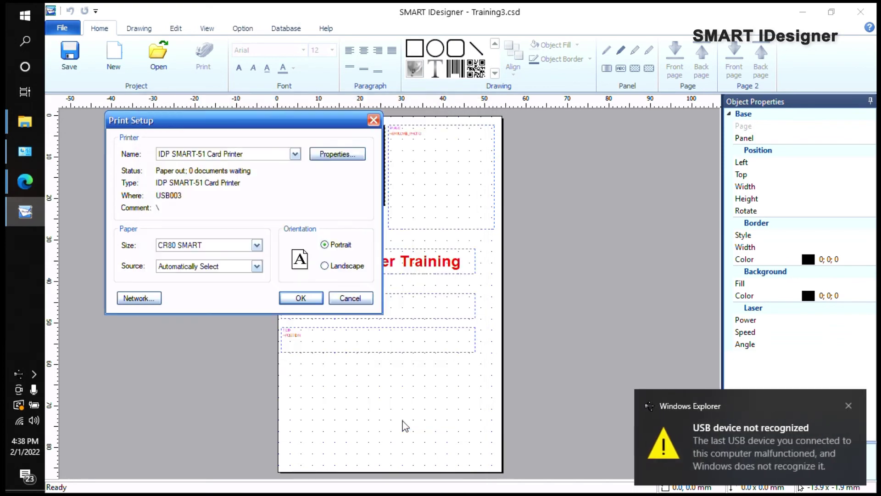
click(300, 297)
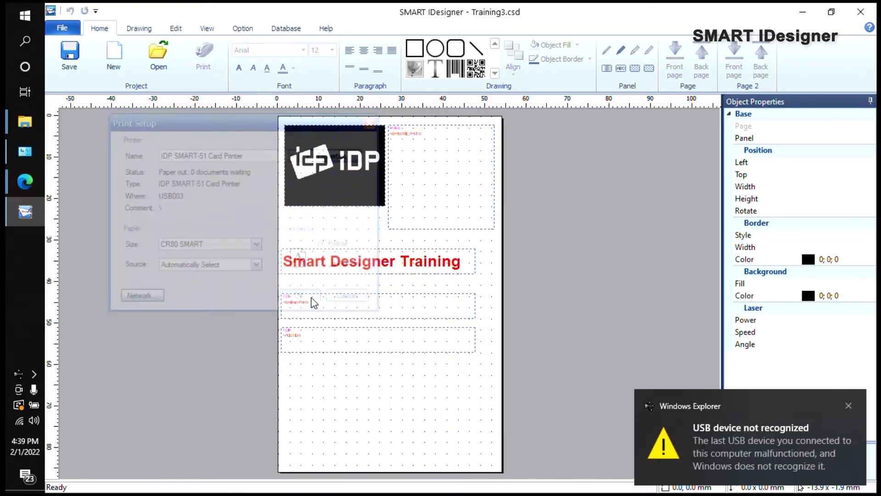
Step: Open the IDP SMART-51 printer's properties from Devices and Printers
click(25, 151)
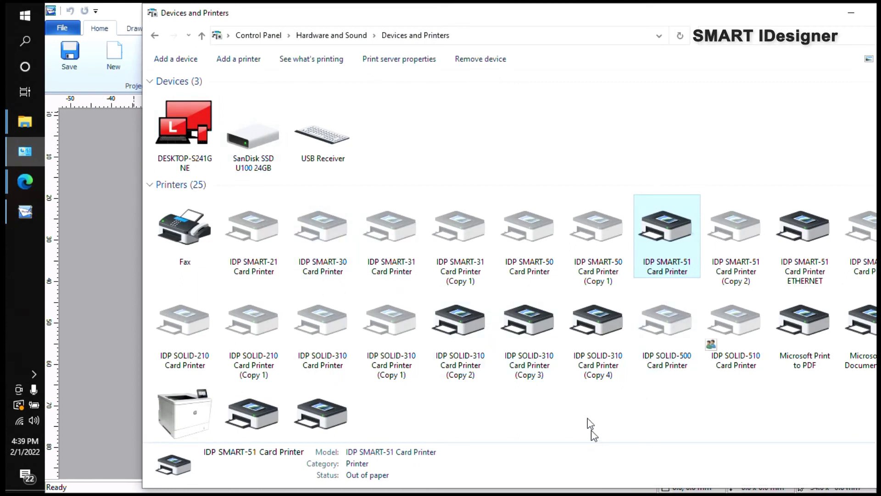
right_click(666, 246)
click(712, 299)
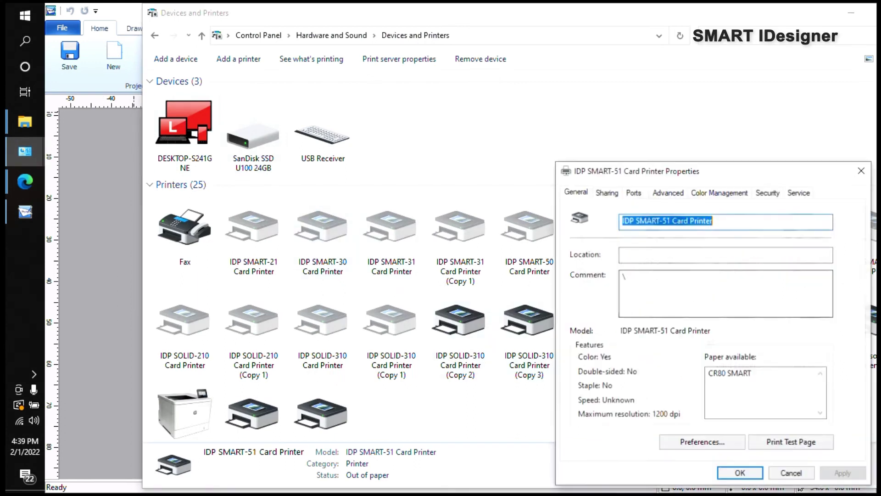
drag(718, 172, 379, 103)
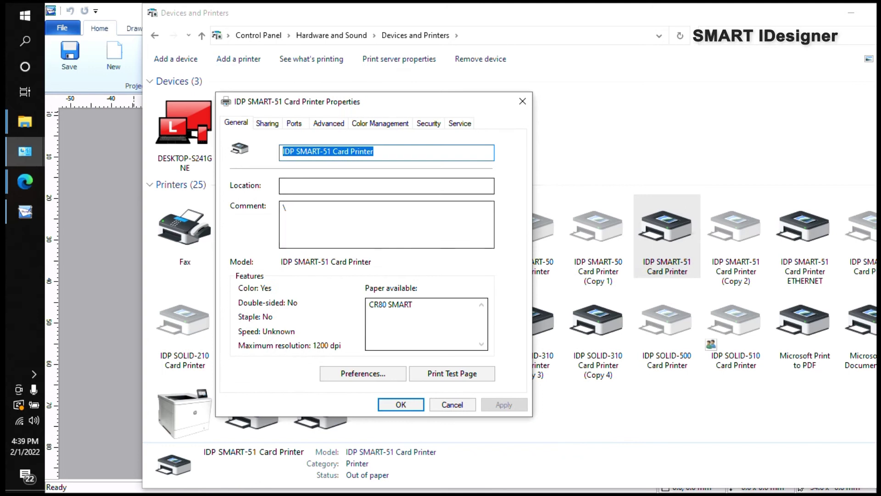
Step: Confirm the printing preferences show Side: Both, close the printer properties and return to SMART IDesigner
click(360, 375)
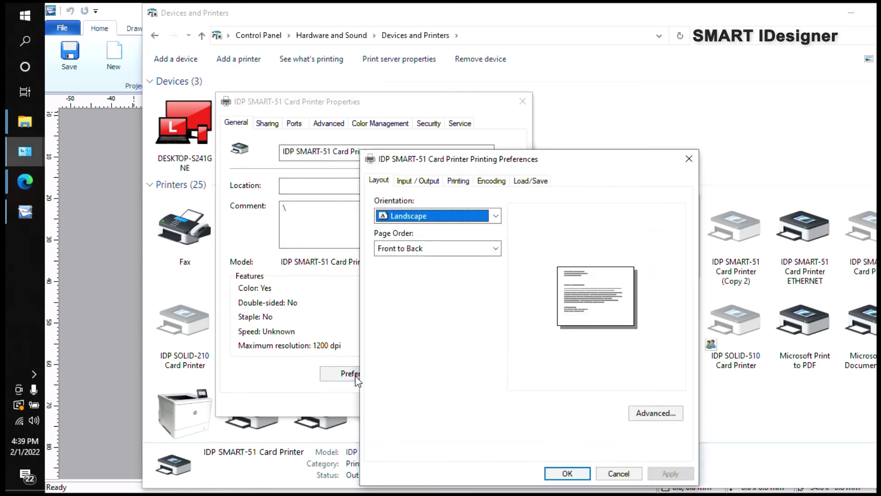
drag(455, 165, 305, 161)
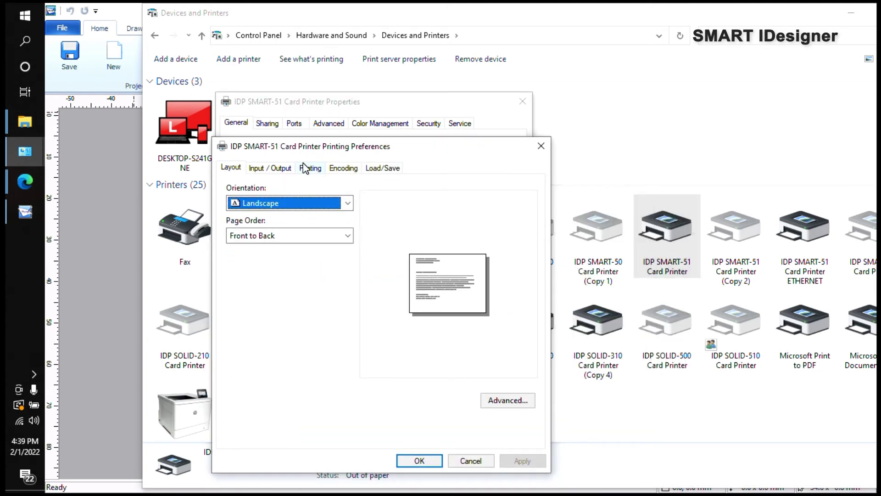
click(305, 169)
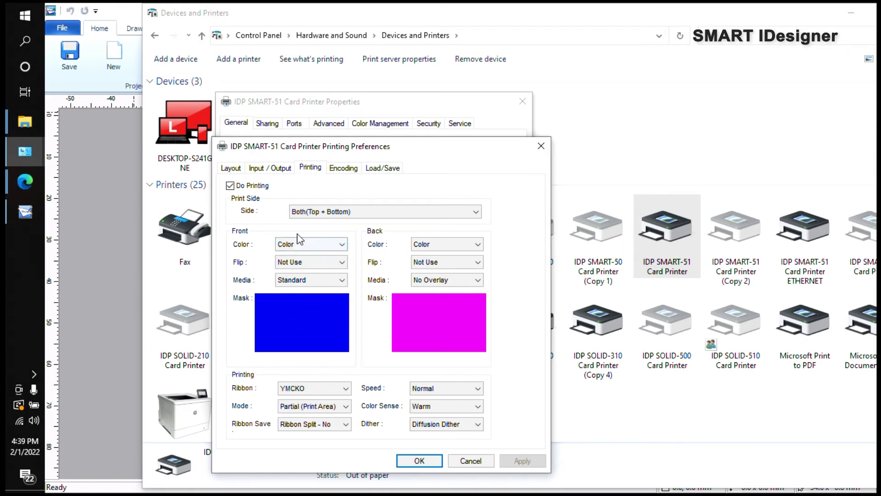
click(414, 462)
click(401, 405)
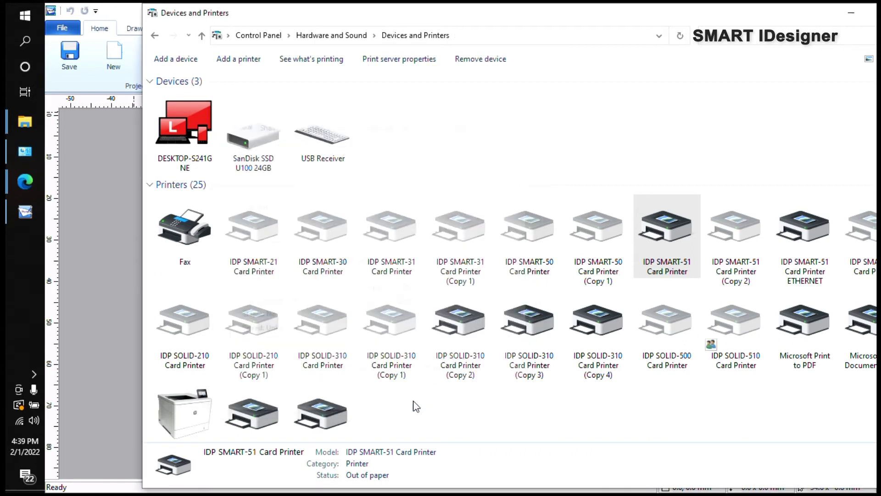
click(110, 191)
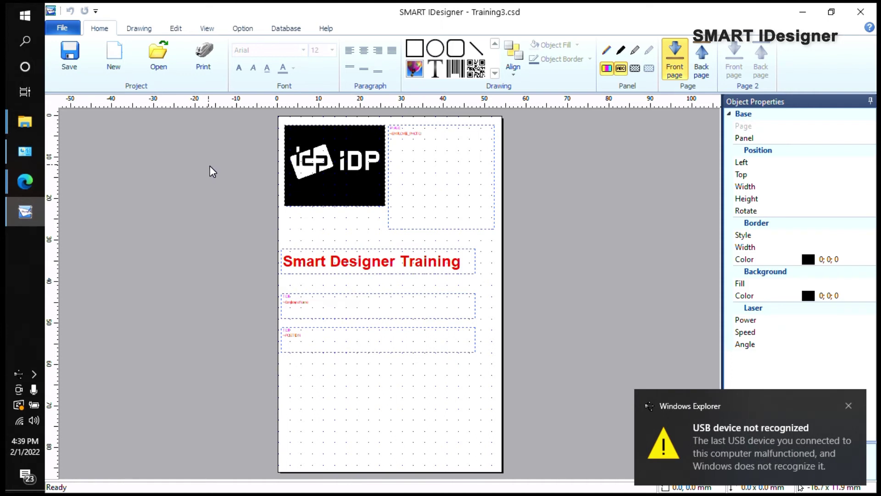
Step: Open the SMART-51 document properties from Print Setup at the Printing tab
click(62, 28)
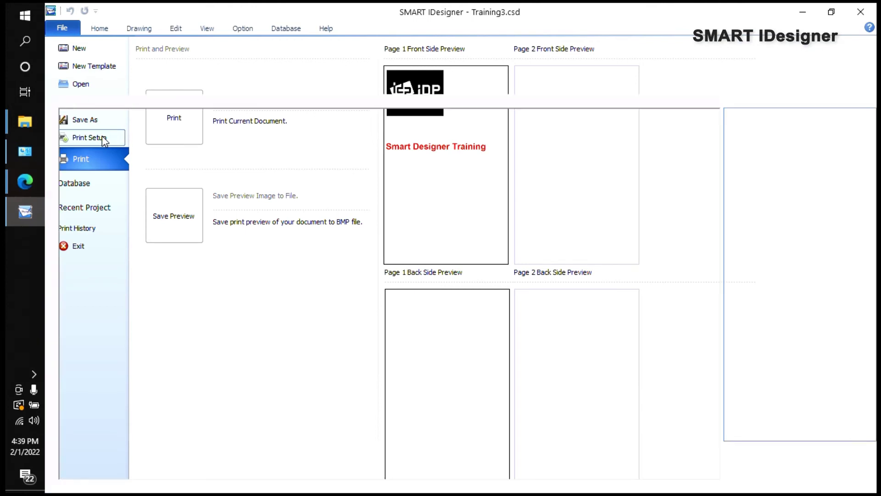
click(102, 136)
click(554, 190)
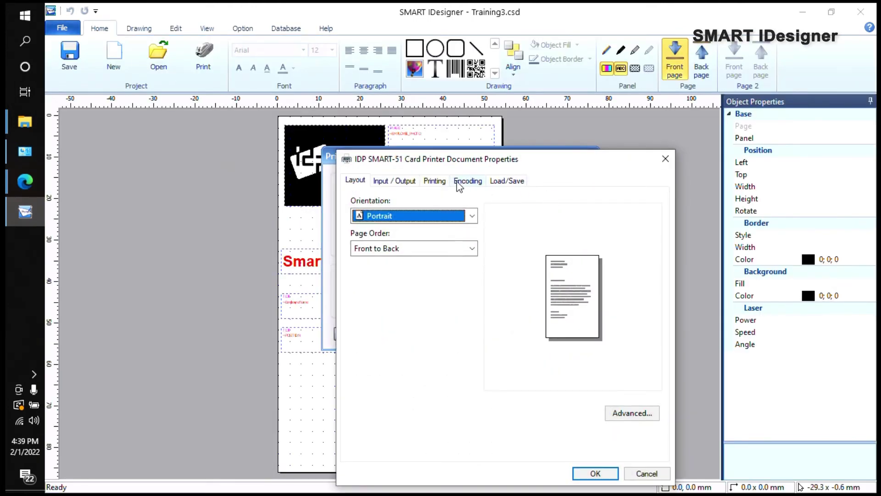
click(435, 182)
drag(443, 161, 221, 123)
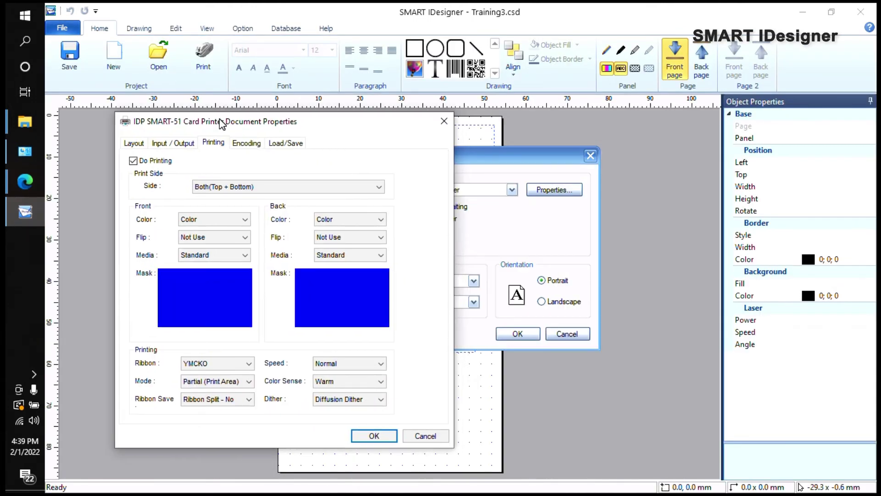
Step: Keep Side at Both(Top + Bottom), accept, cancel Print Setup, and show the Back page
click(222, 186)
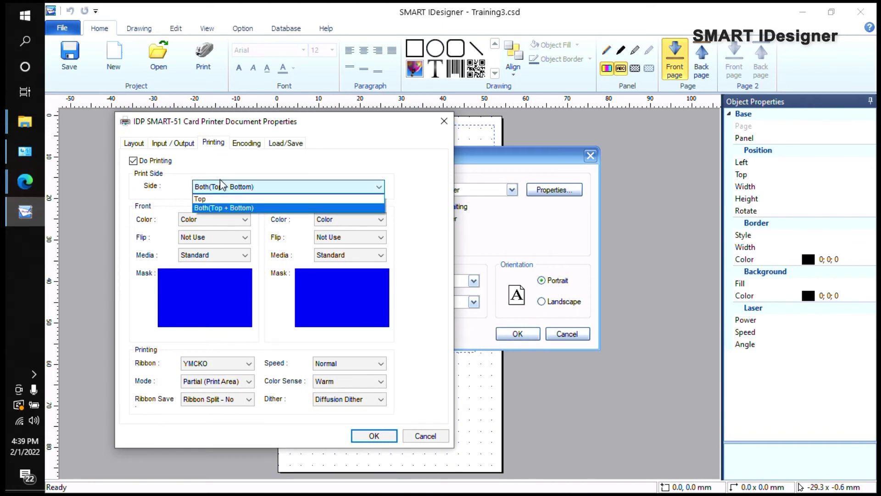
click(224, 211)
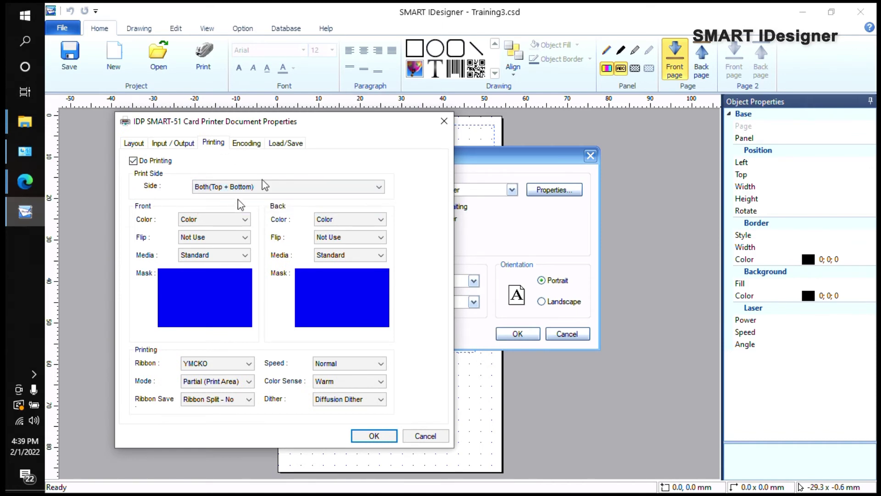
drag(295, 121, 358, 123)
click(436, 437)
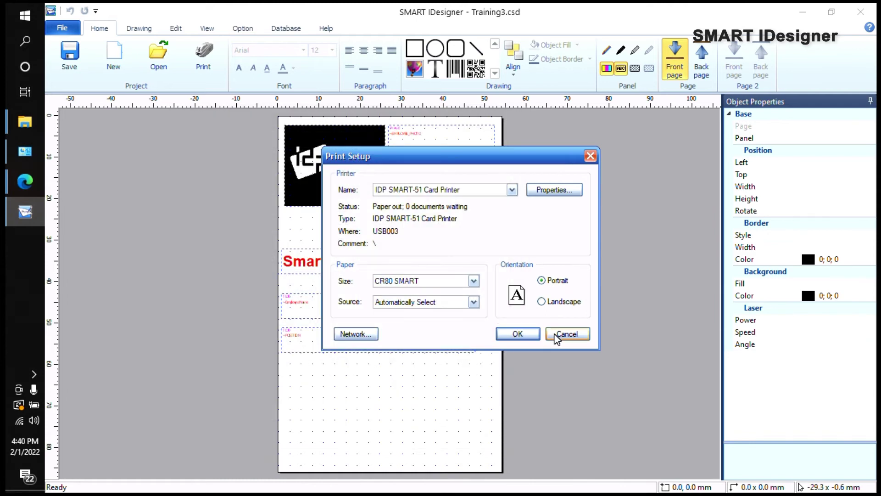
click(580, 335)
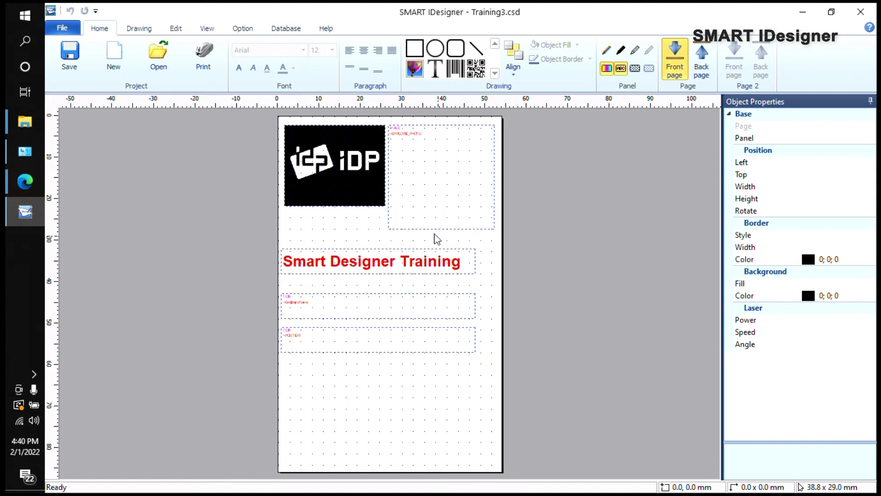
click(696, 57)
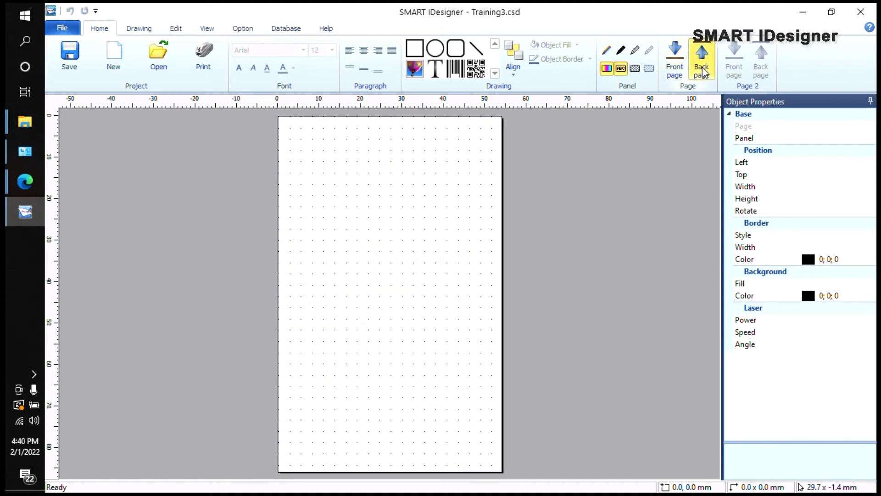
Step: Draw an image frame on the back page, insert the download (1) portrait, and enlarge it to 513 × 649
click(681, 62)
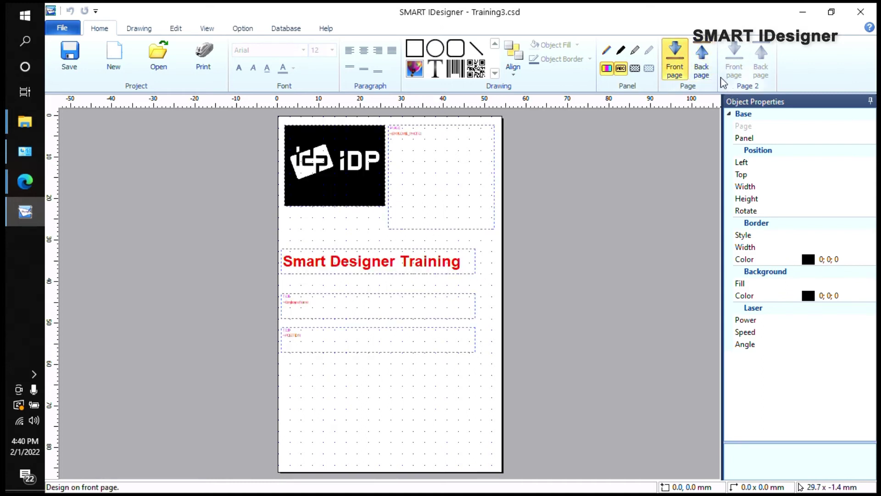
click(701, 62)
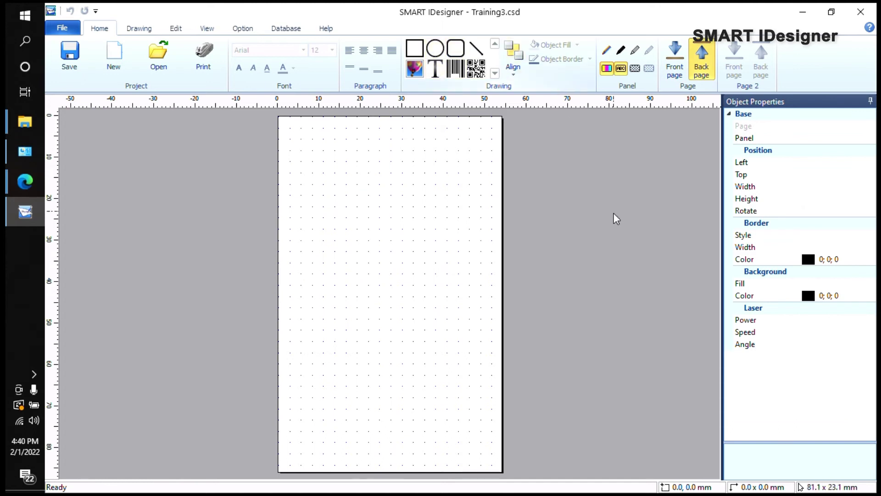
click(415, 68)
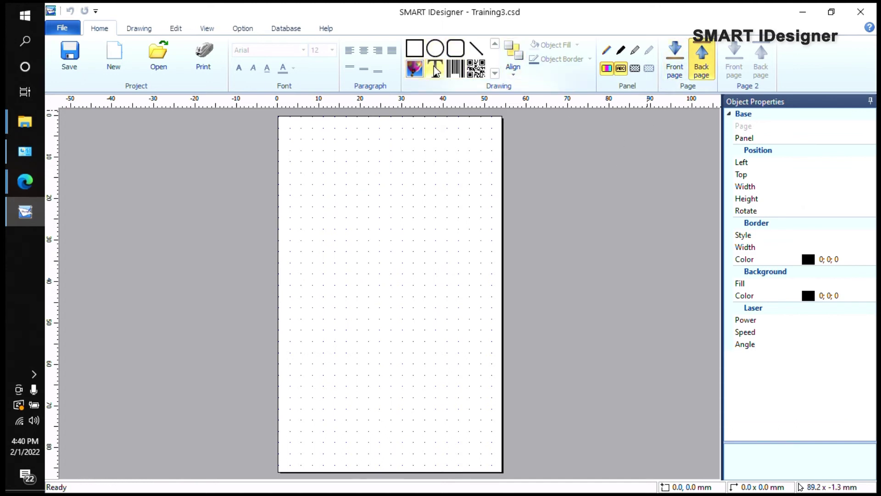
drag(308, 128, 469, 211)
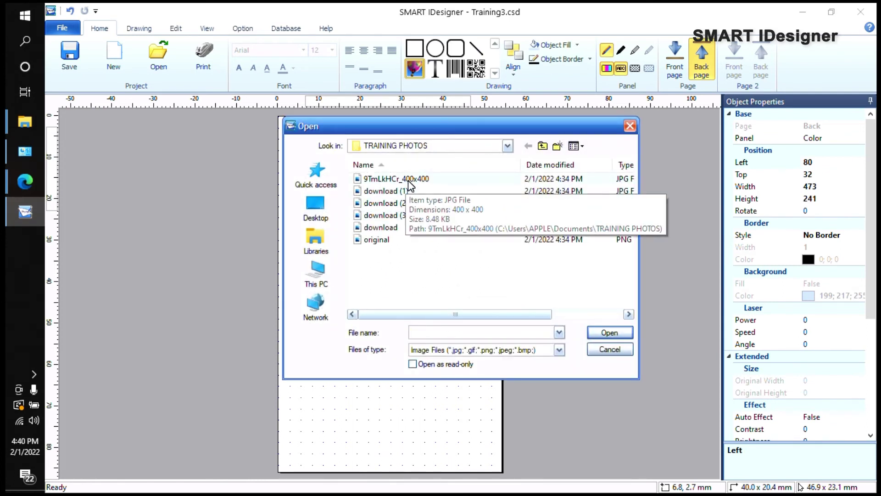
double_click(405, 190)
drag(471, 212, 485, 354)
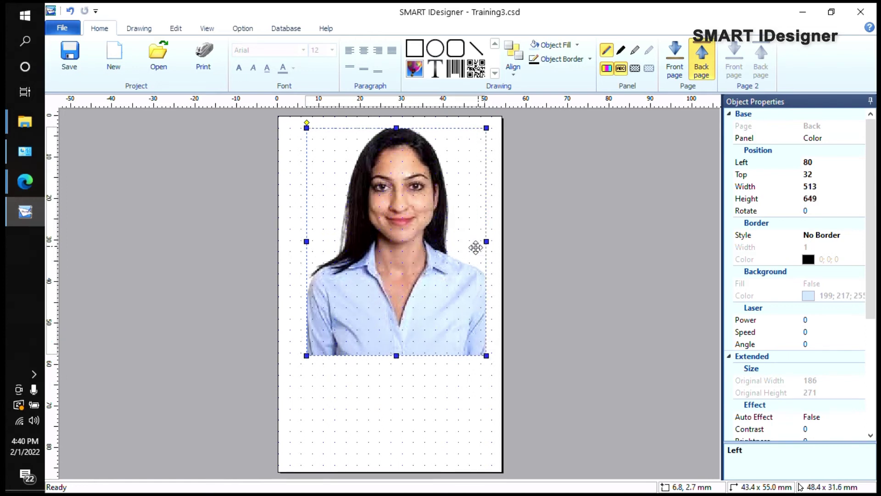
click(498, 183)
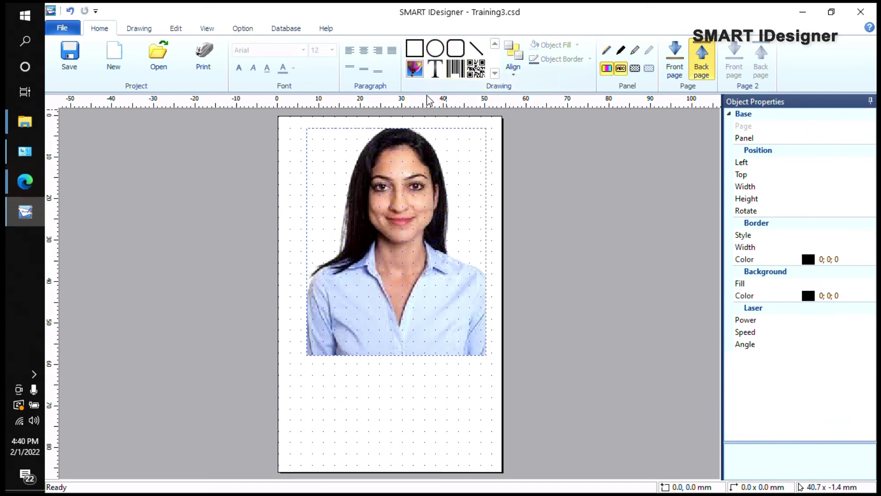
click(275, 29)
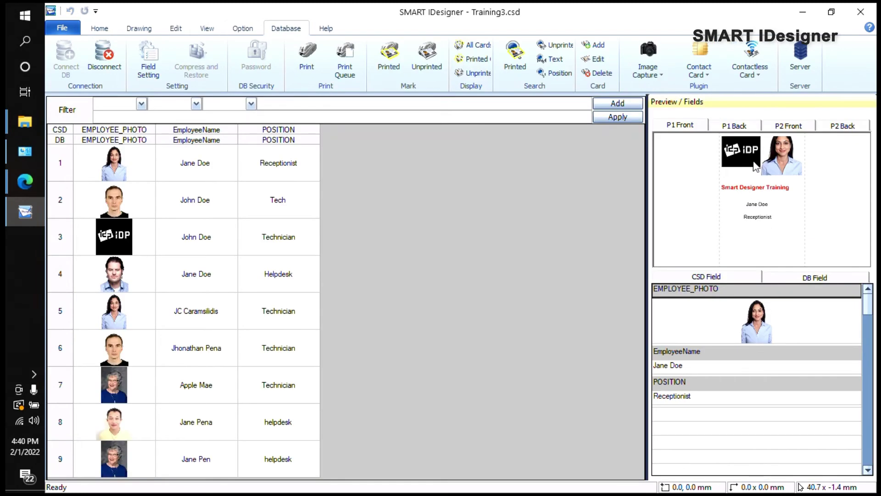
click(696, 128)
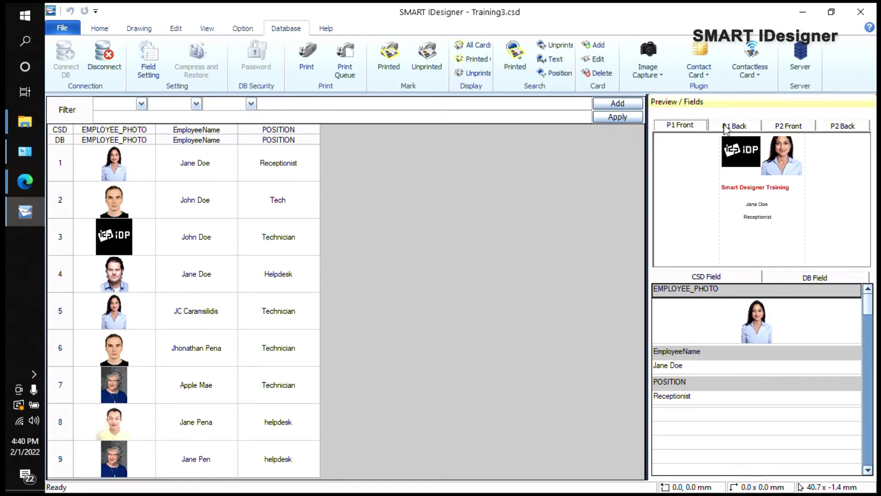
click(756, 127)
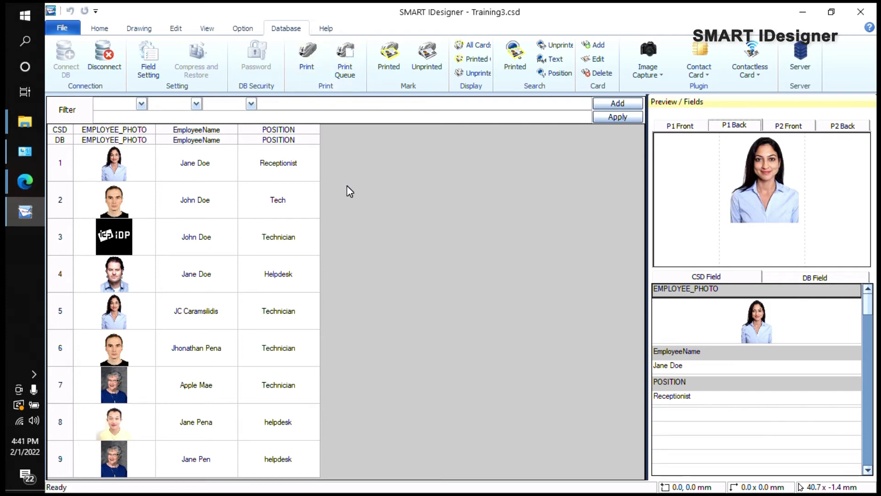
Step: Read the version in Help > About, then minimize SMART IDesigner and bring the TRAINING PHOTOS folder forward
click(325, 28)
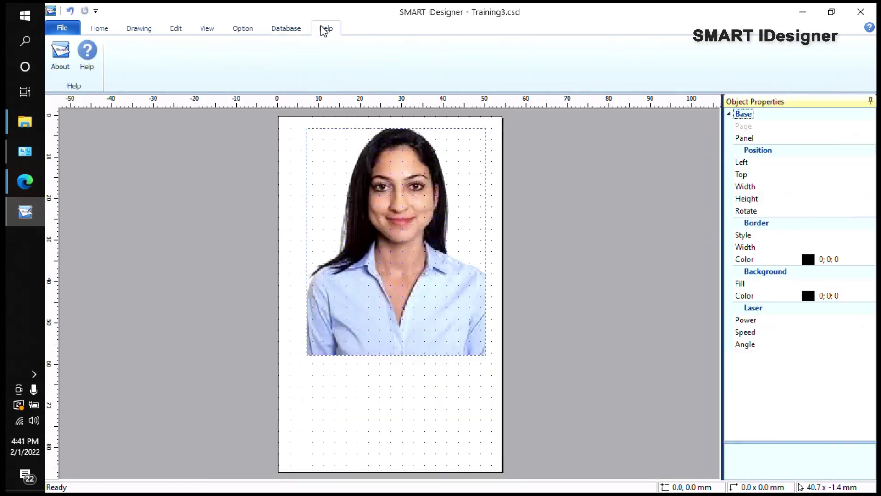
click(60, 55)
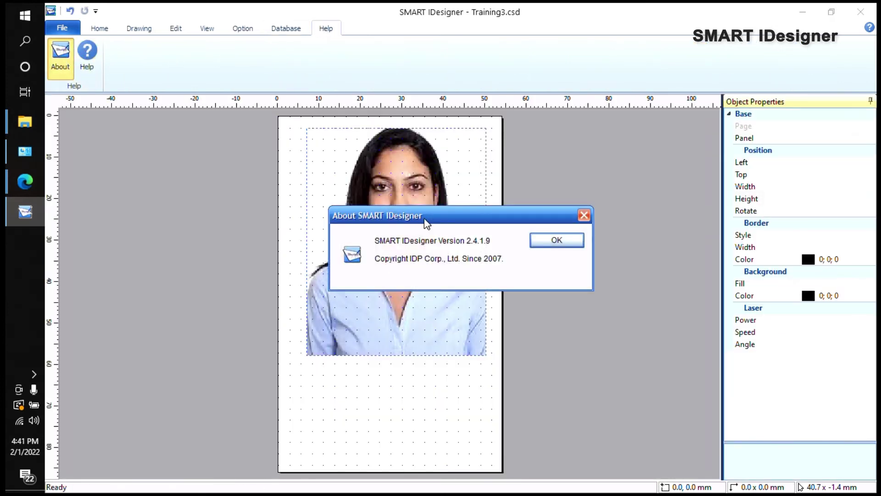
drag(427, 220, 367, 202)
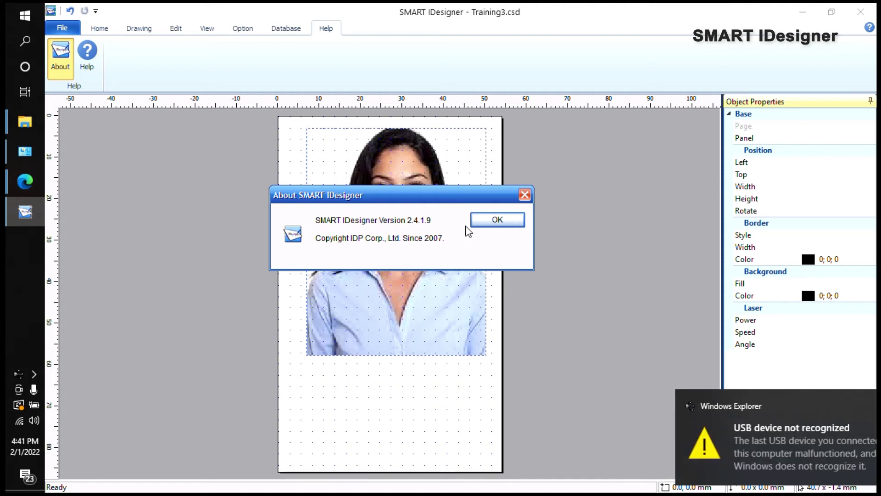
click(849, 405)
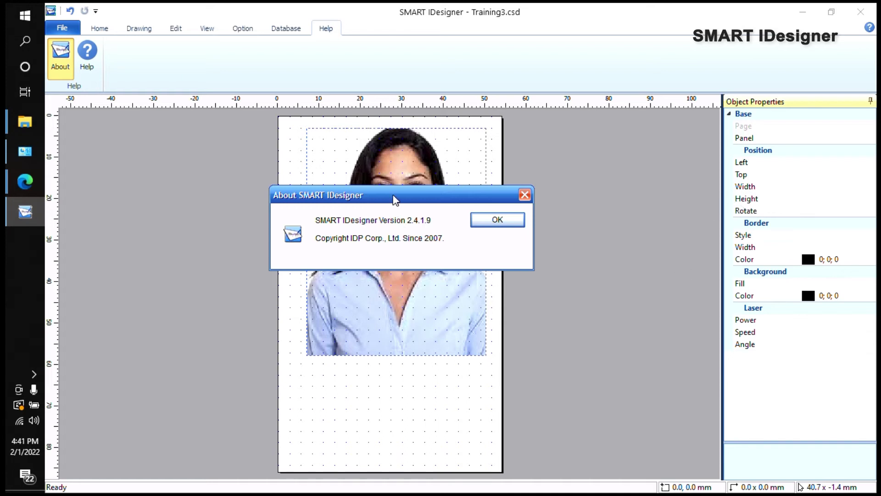
drag(393, 195, 452, 247)
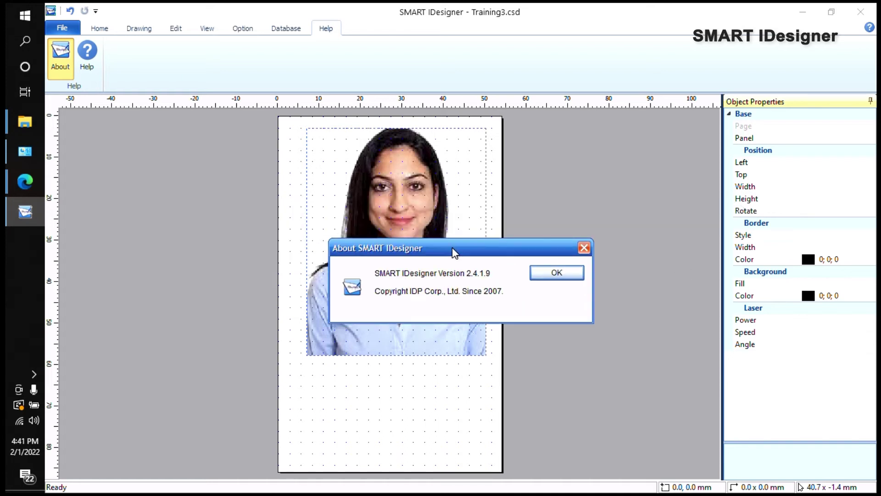
click(555, 273)
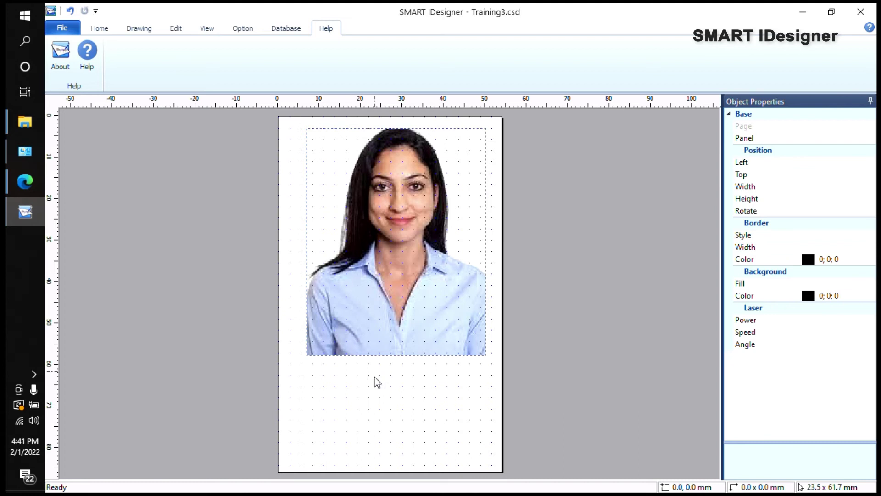
click(803, 12)
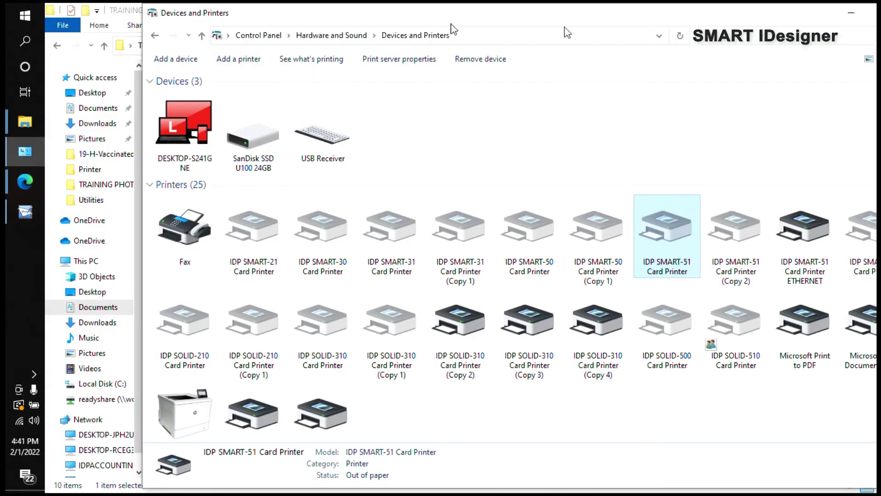
click(123, 11)
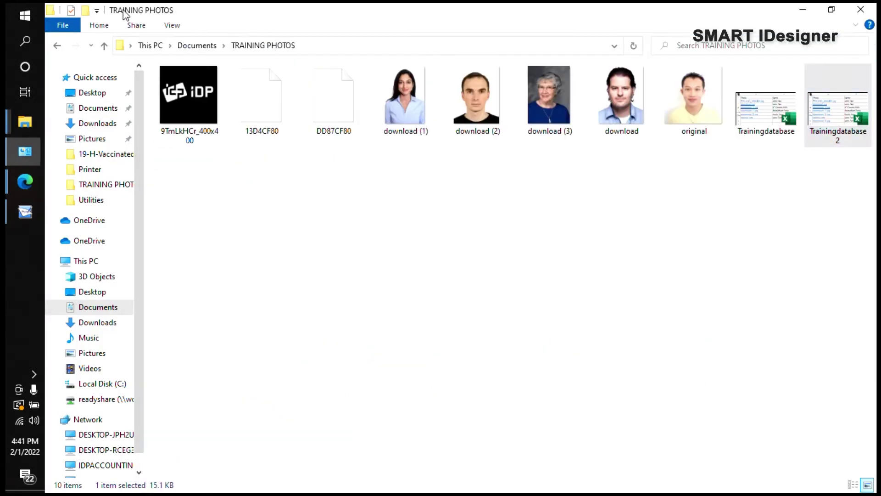
Step: Navigate from Documents into the SMART IDesigner > Training3 folder
click(102, 111)
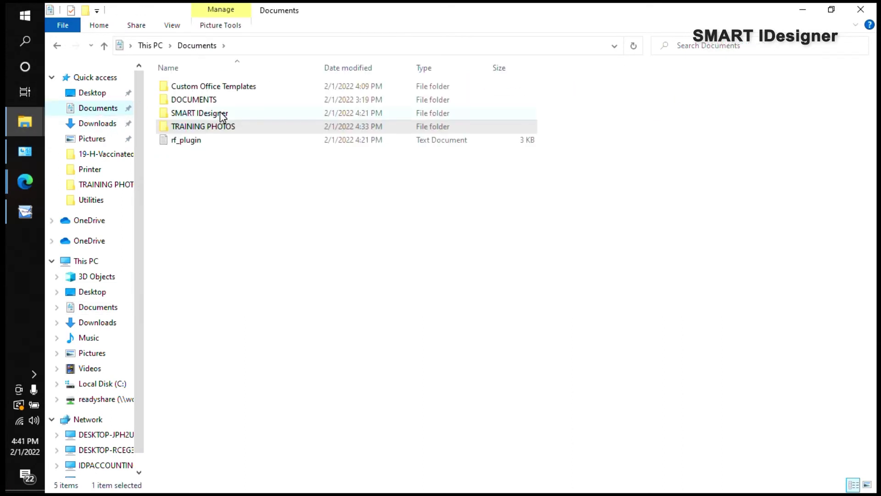
double_click(231, 114)
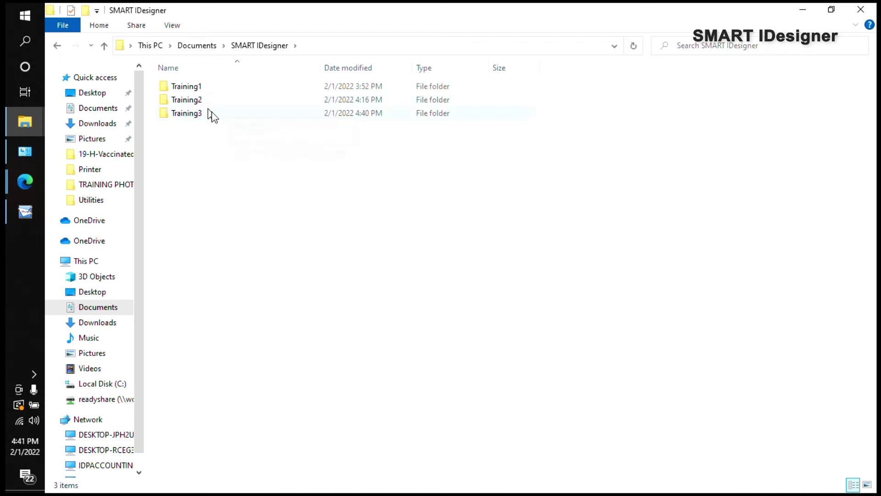
double_click(213, 117)
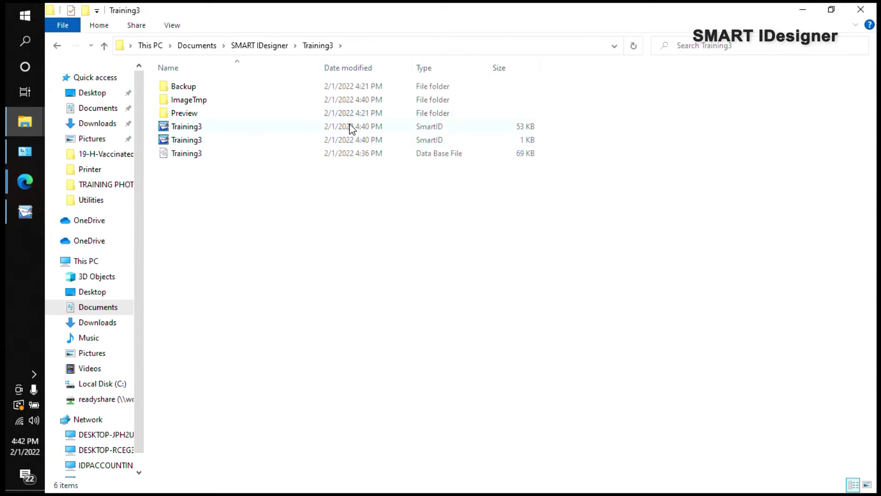
Step: Inspect the properties of the 52 KB Training3 SmartID file
double_click(327, 128)
key(shift+F10)
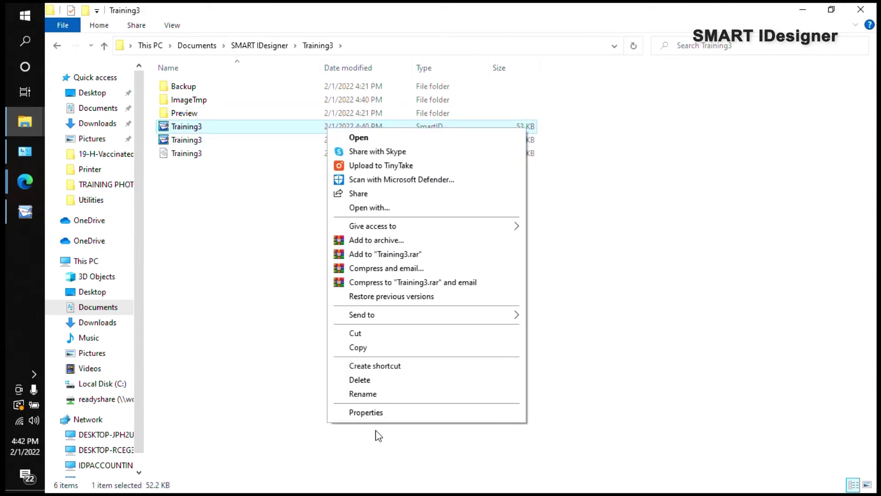
click(366, 413)
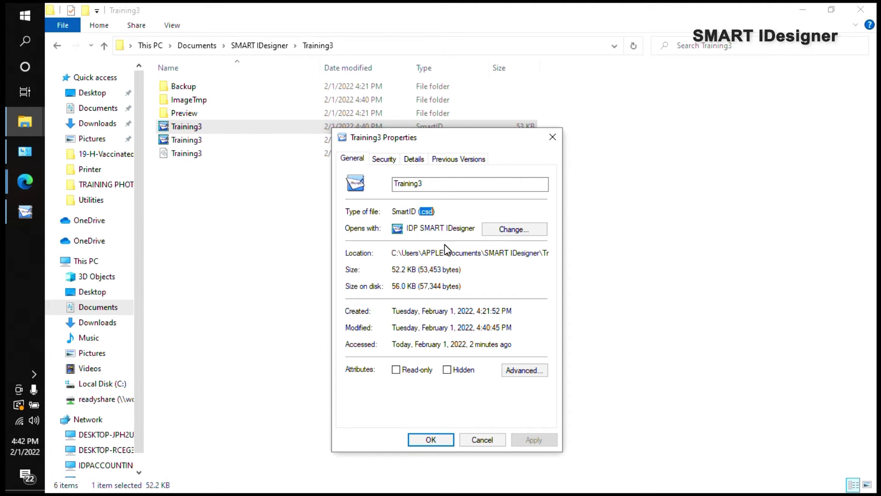
drag(464, 145, 681, 122)
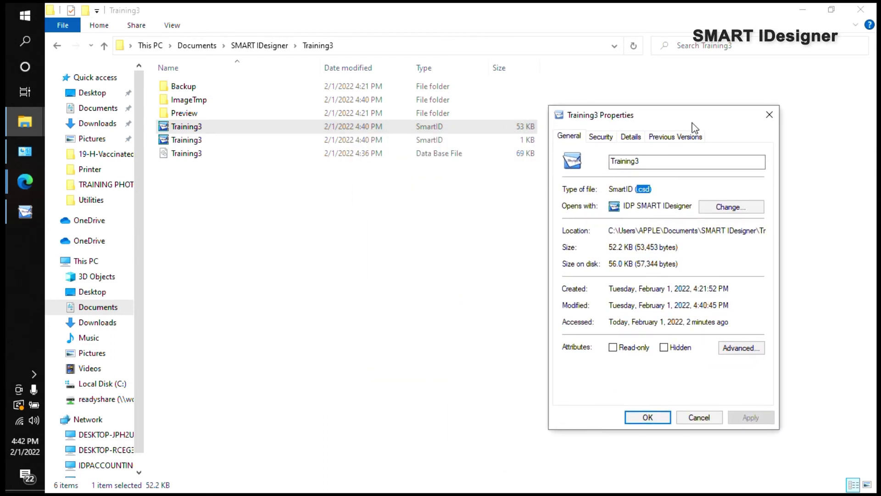
click(771, 115)
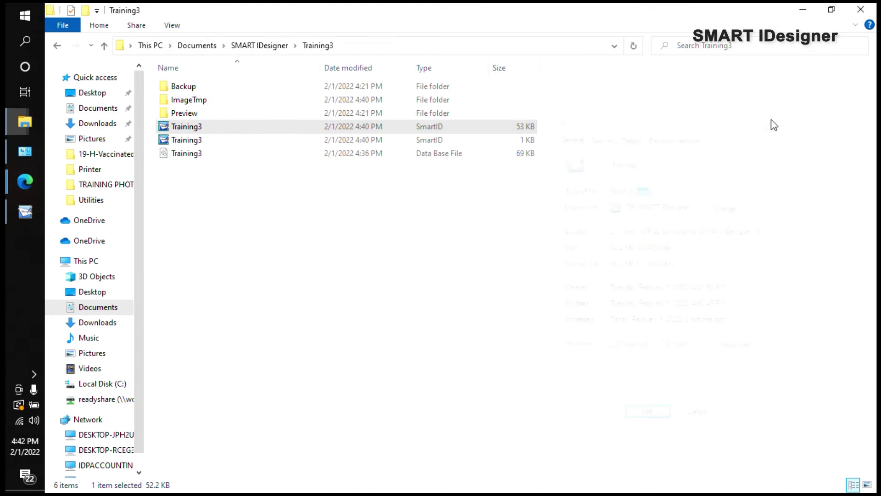
Step: Inspect the 1 KB Training3 file's properties, noting its .csp extension
click(224, 138)
right_click(225, 138)
click(260, 422)
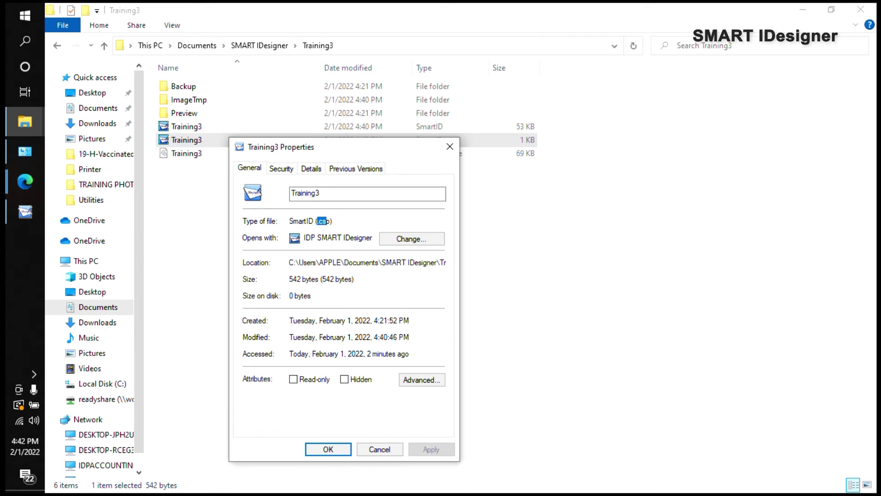
drag(331, 220, 315, 220)
click(449, 145)
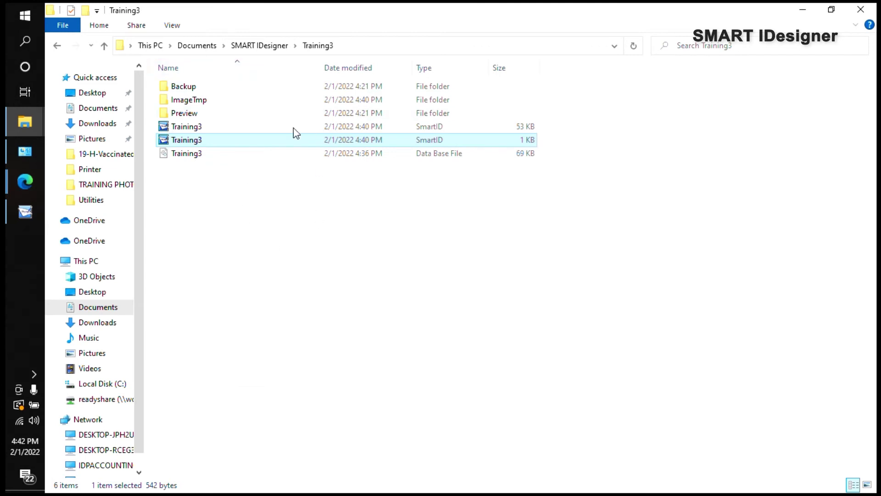
click(207, 200)
click(217, 141)
right_click(215, 140)
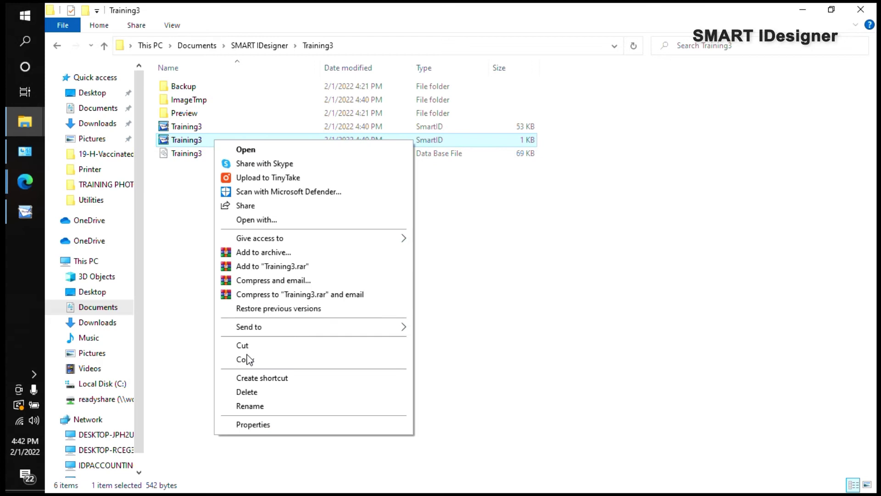
click(259, 427)
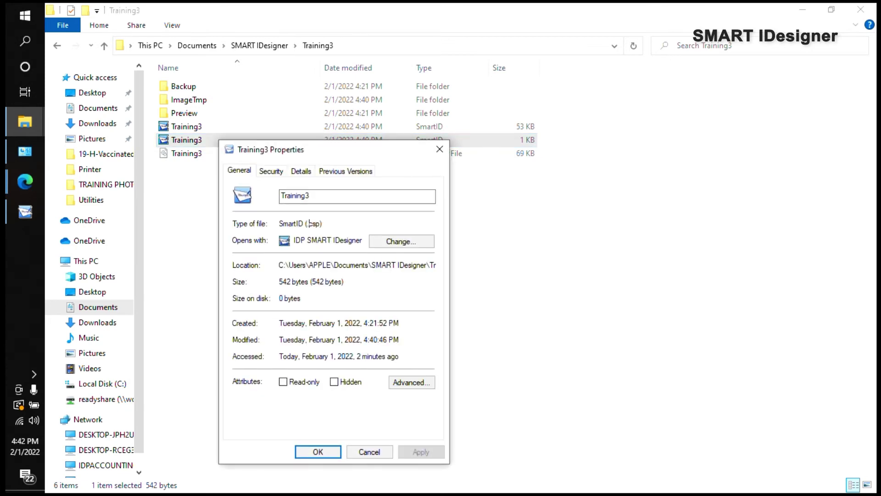
click(438, 148)
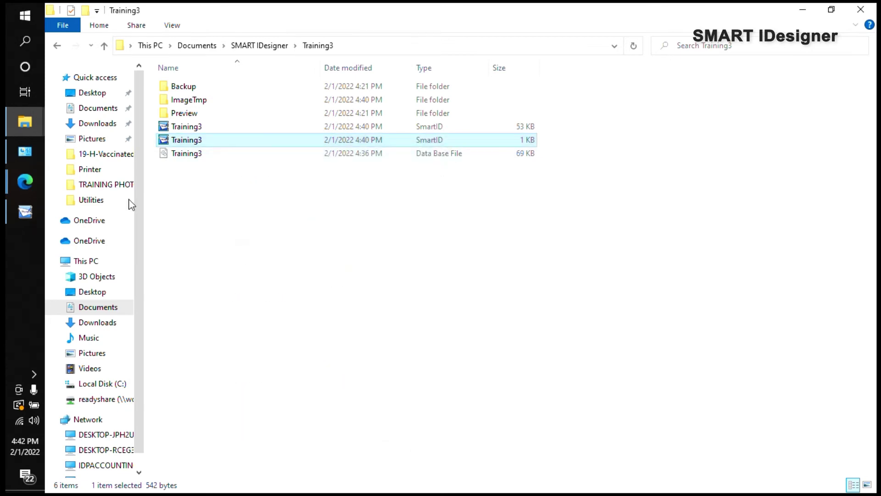
Step: Save the Training3 project in SMART IDesigner, confirming Yes, then close the program
click(9, 222)
click(98, 28)
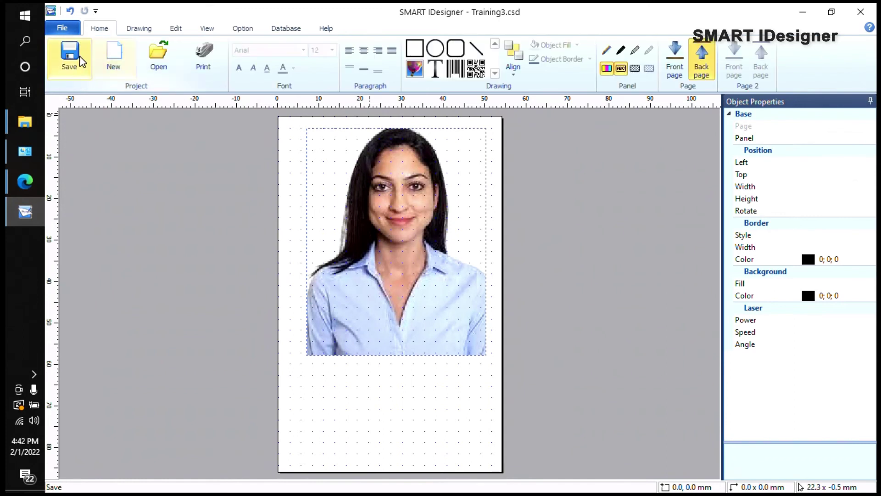
click(96, 64)
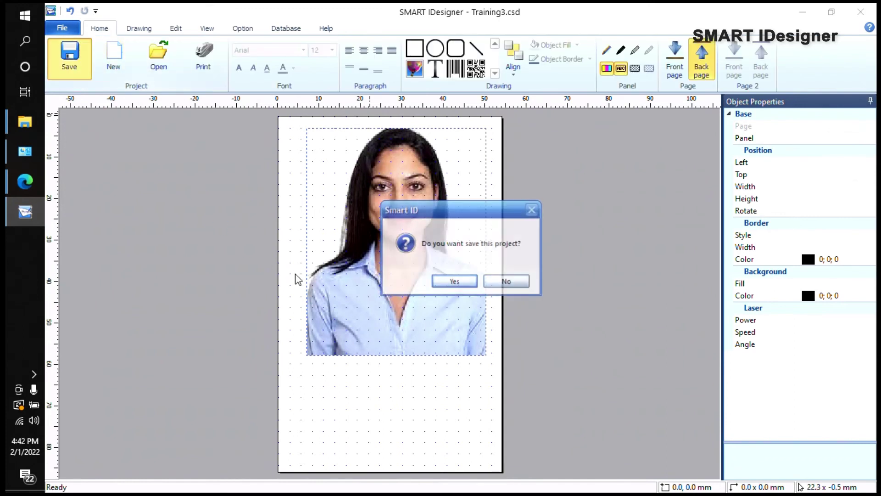
click(444, 282)
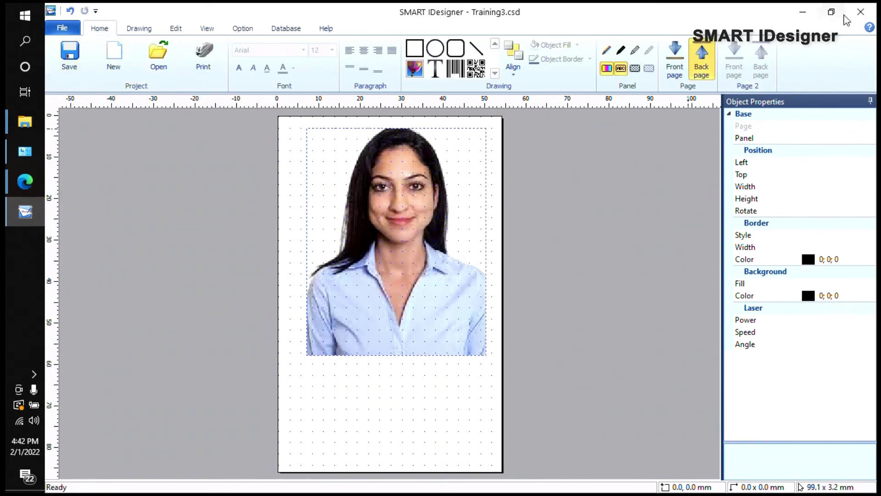
click(860, 15)
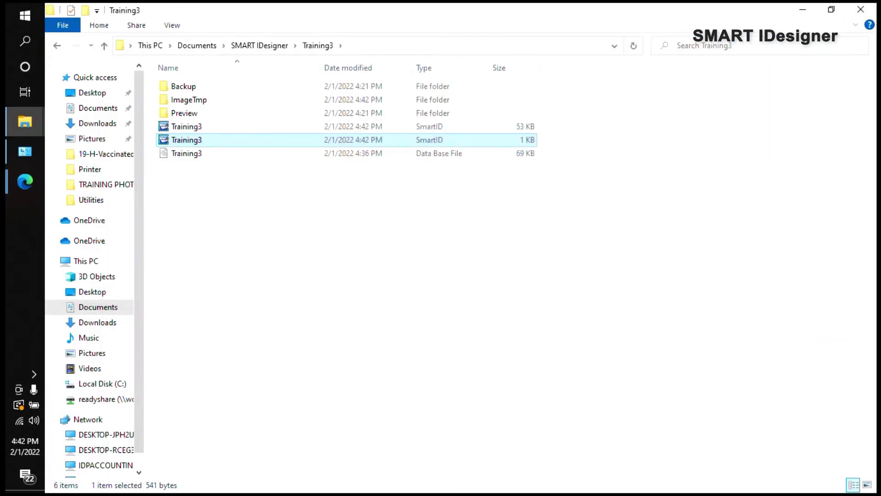
Step: Open the 1 KB Training3 SmartID file from the Training3 folder
click(208, 159)
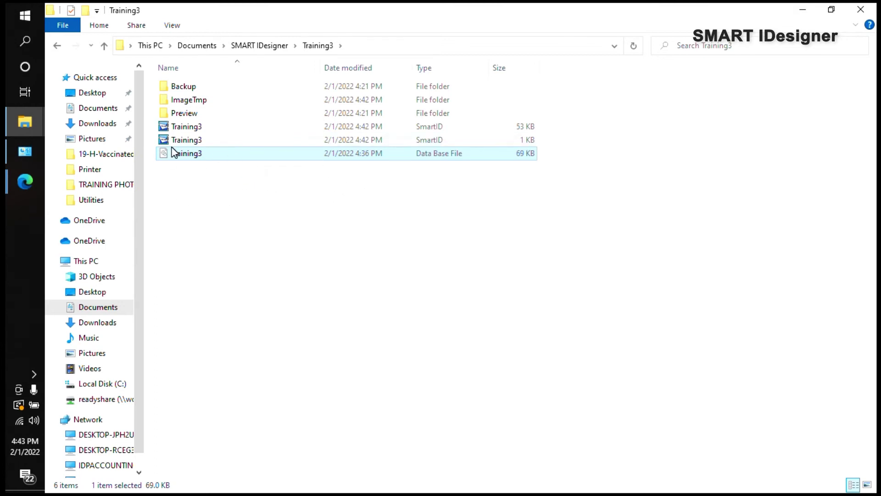
click(203, 228)
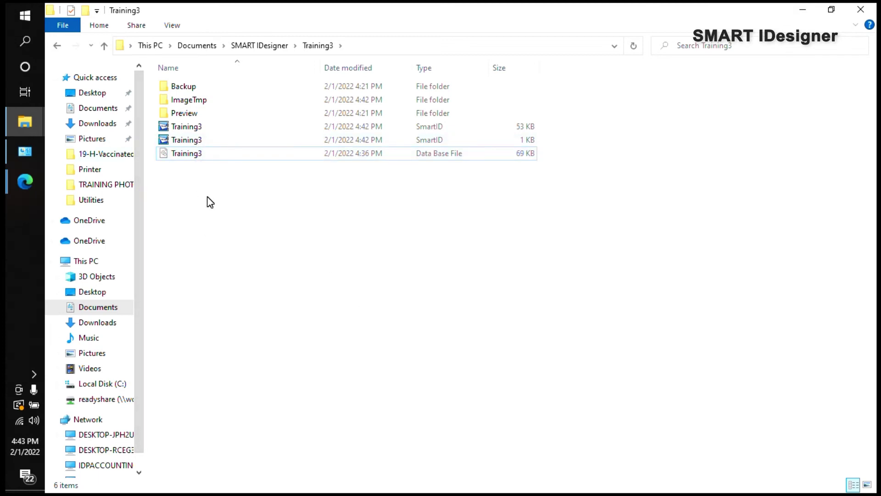
double_click(196, 144)
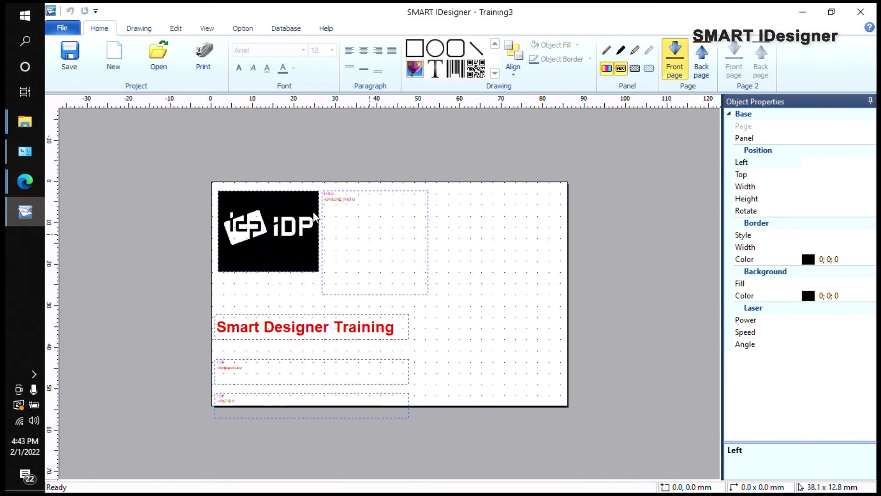
Step: Set Print Setup to the IDP SMART-51 Card Printer in Portrait
click(63, 29)
click(97, 136)
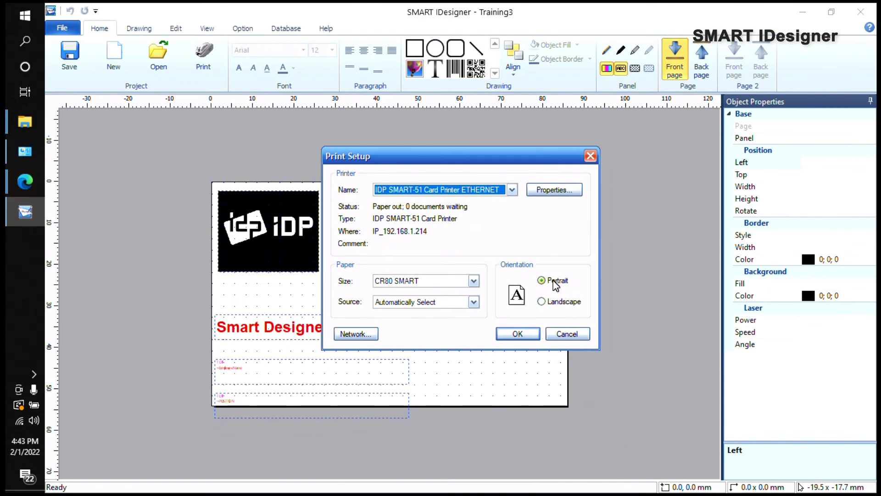
click(518, 333)
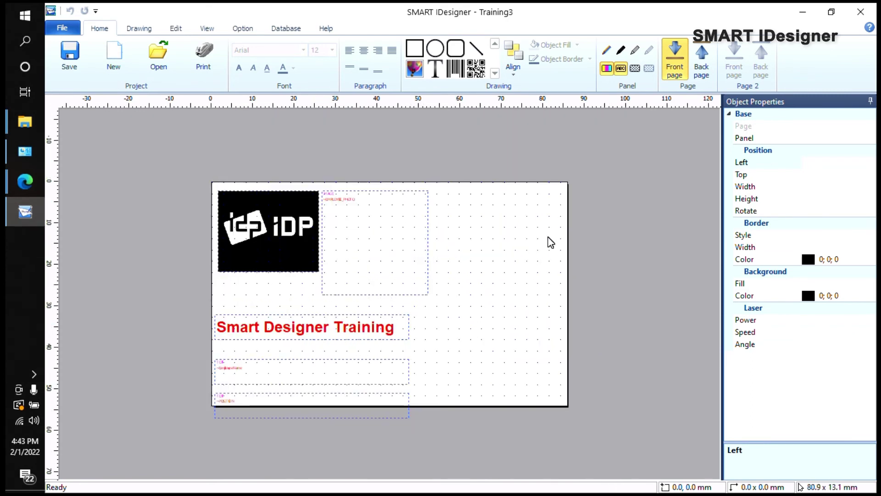
Step: Dismiss the missing-printer warning and re-confirm IDP SMART-51 with Portrait orientation in Print Setup
click(62, 28)
click(98, 142)
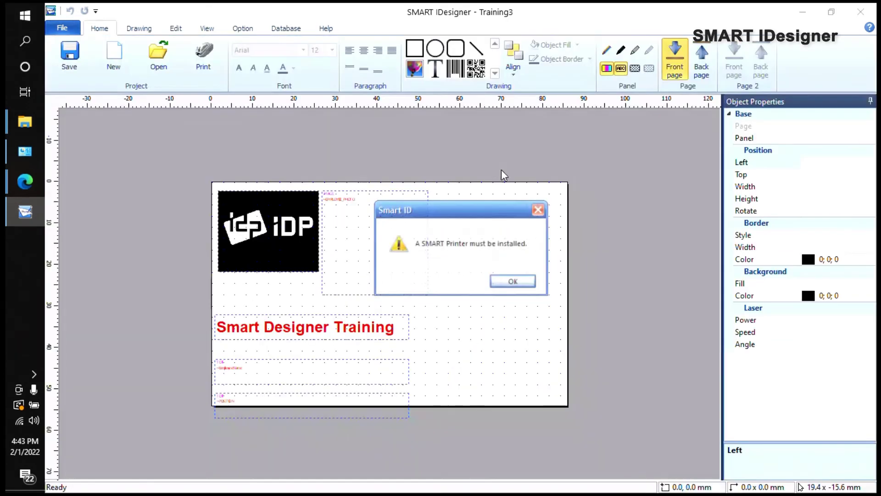
click(507, 280)
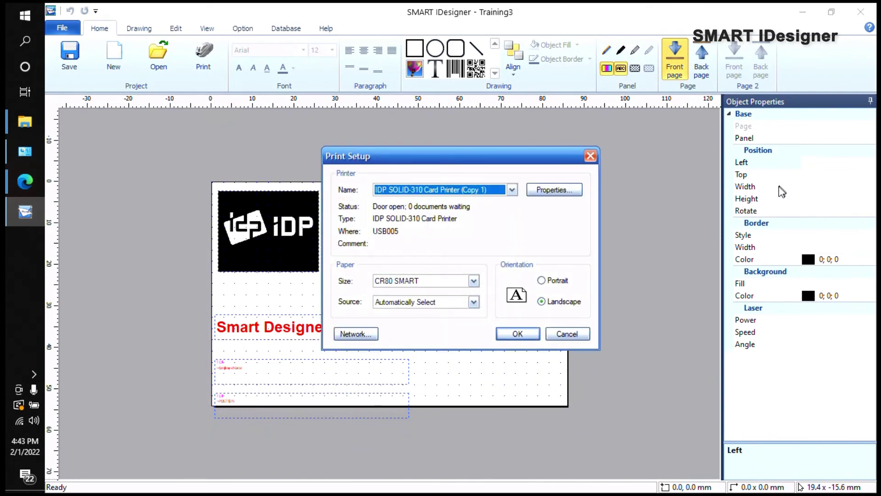
drag(438, 158, 351, 129)
click(468, 301)
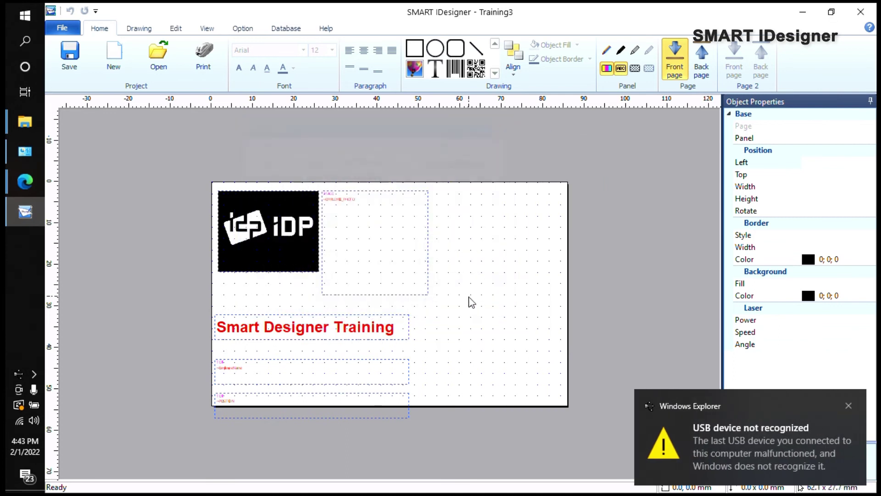
click(62, 28)
click(102, 138)
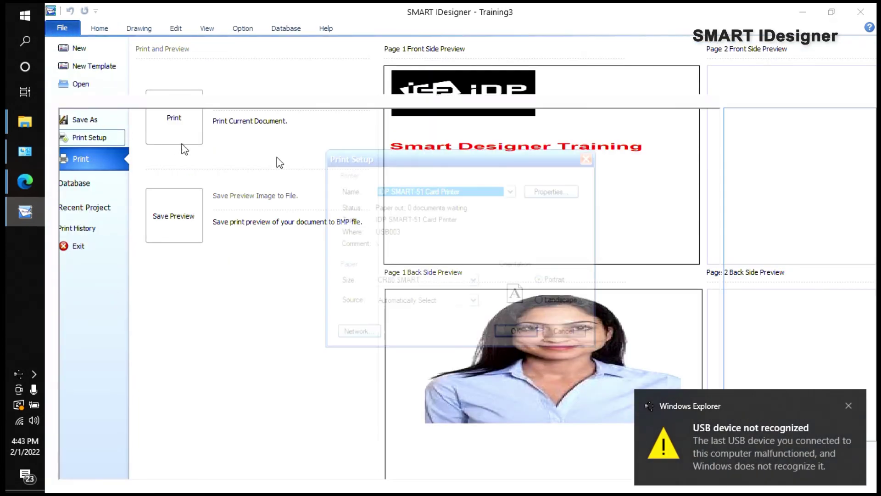
click(518, 334)
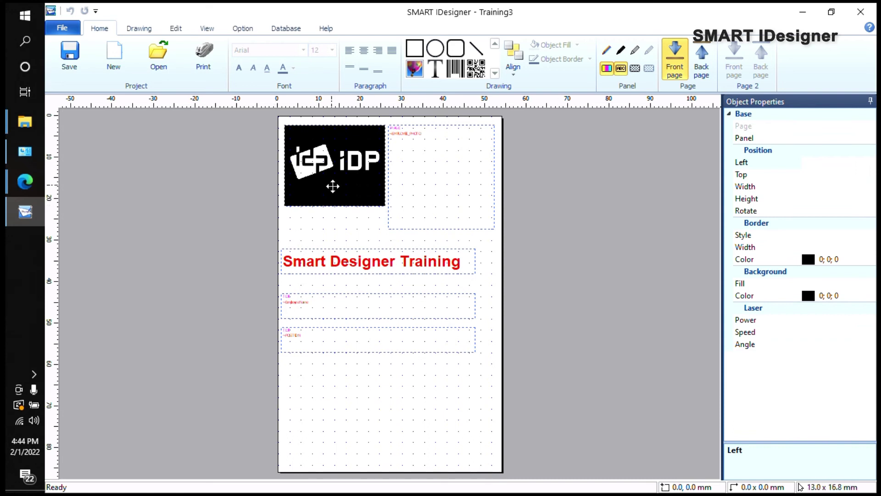
Step: Preview the Training3 card records (rows 3, 1, then down to 5) and close without saving
click(289, 30)
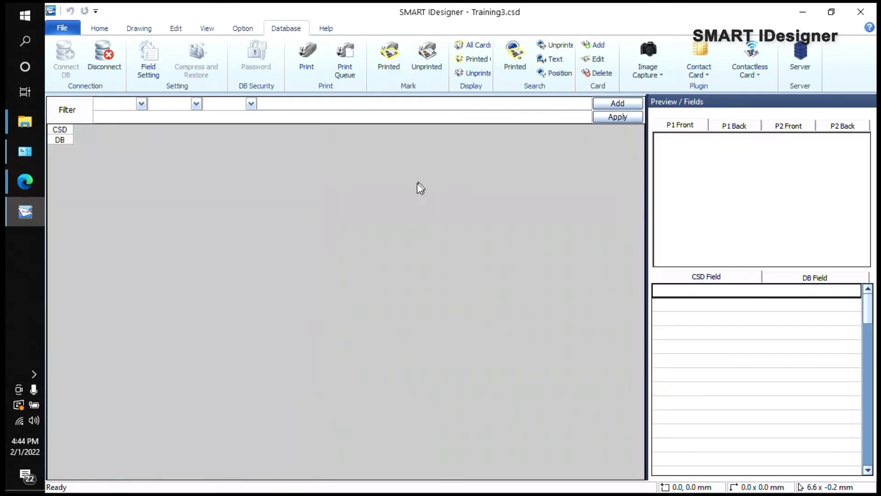
click(196, 236)
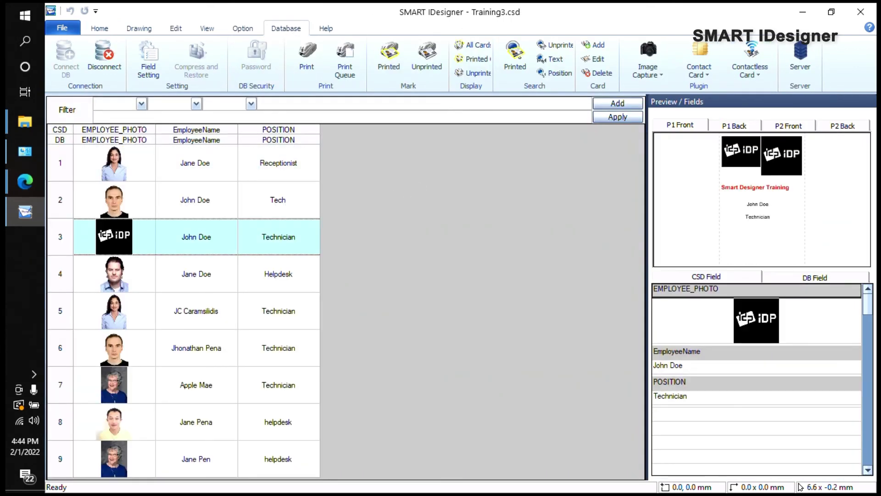
click(195, 163)
key(Down)
key(Down)
key(Down)
key(Down)
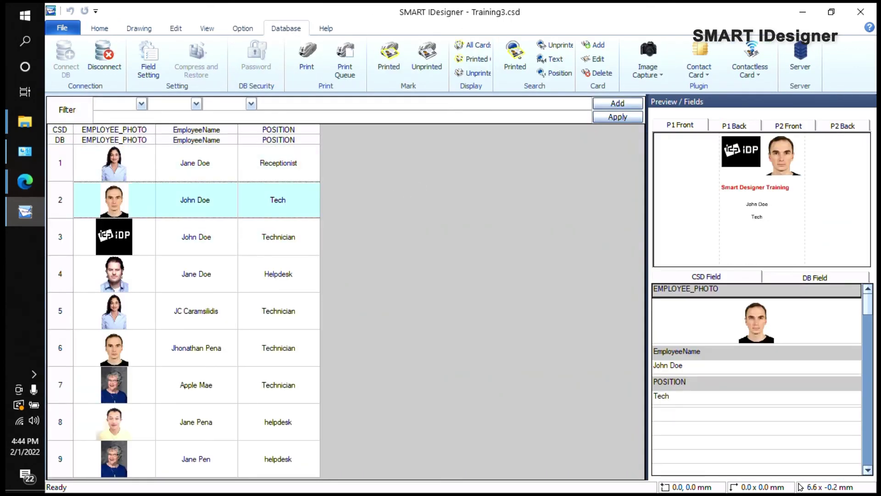
click(860, 12)
click(465, 282)
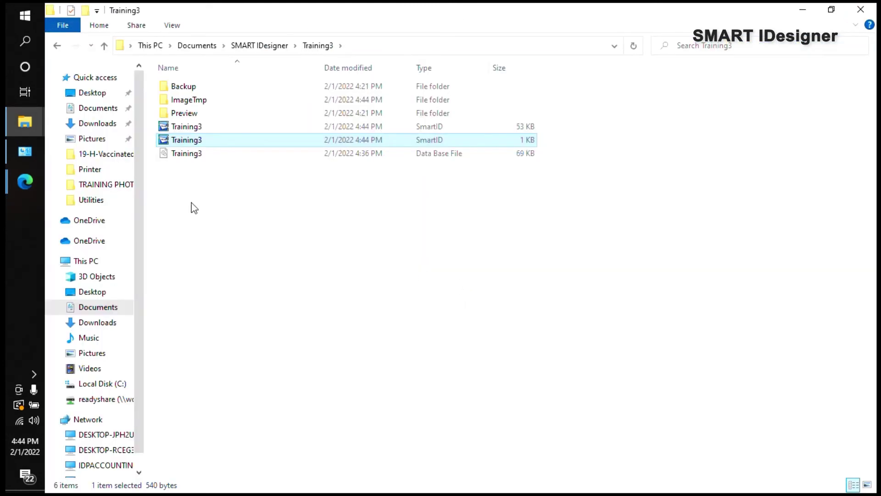
Step: Reopen Training3, cancel the New Project dialog, and close the designer again
double_click(247, 127)
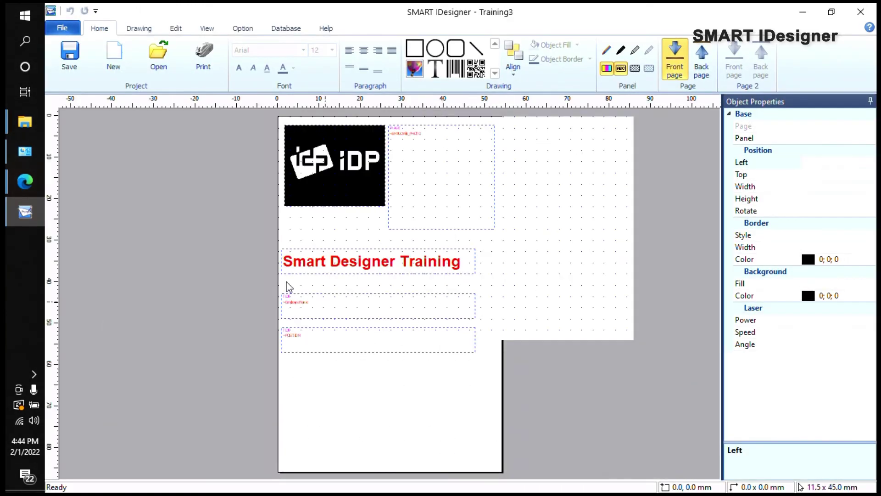
click(286, 28)
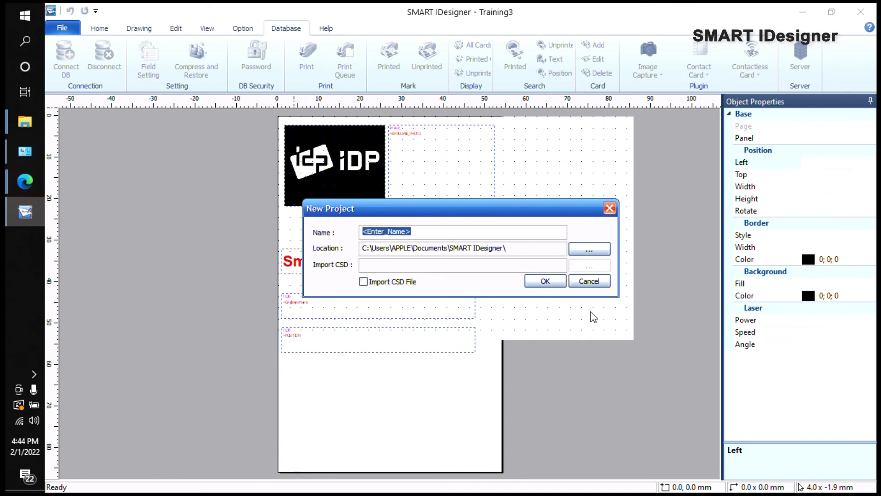
drag(541, 214, 501, 196)
click(545, 267)
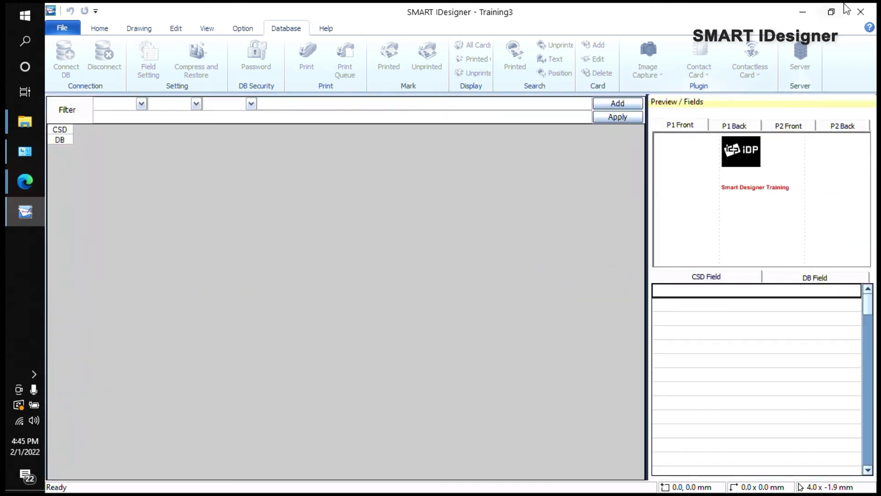
click(861, 11)
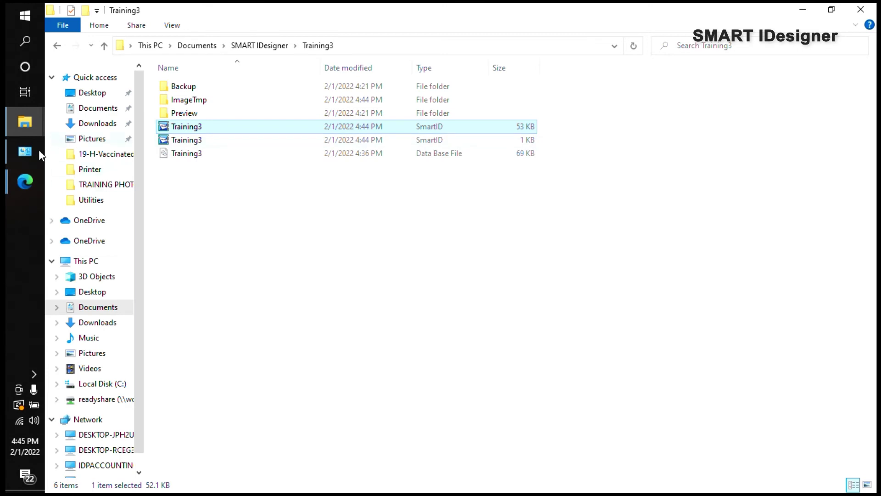
click(355, 234)
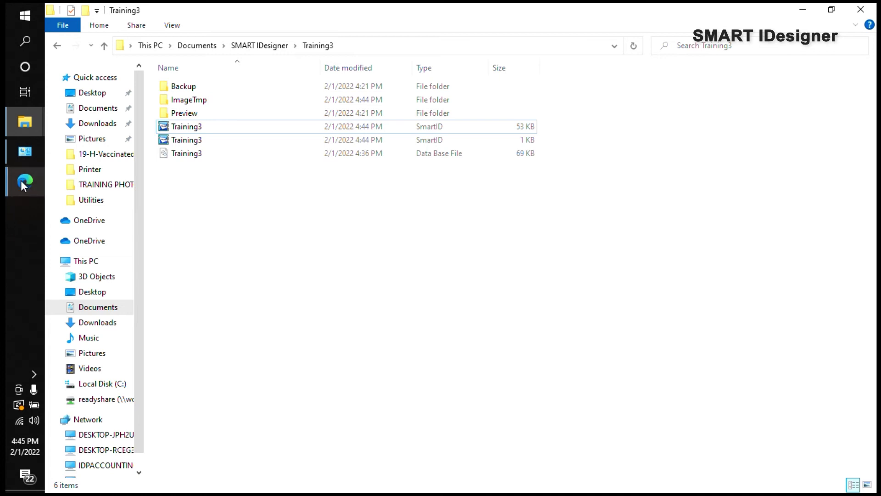
Step: In the IDP site, go to Products > Smart IDesigner Software > Card Design Templates
mouse_move(21, 180)
click(84, 229)
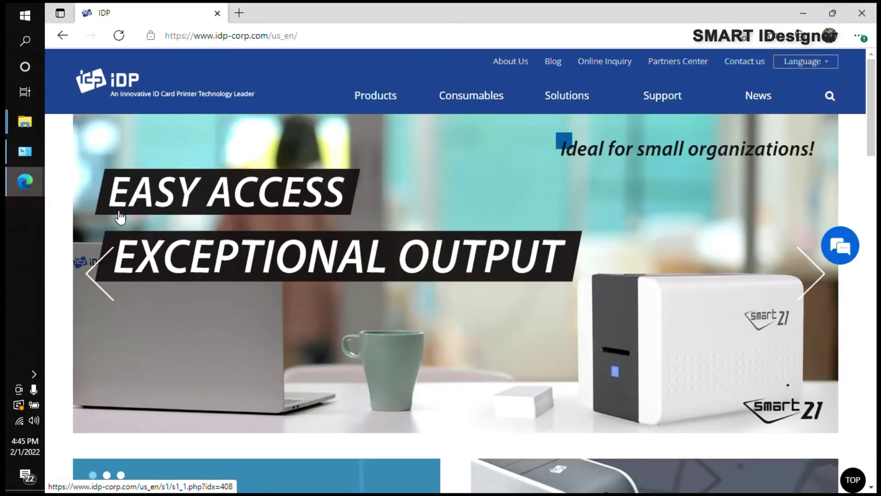
click(243, 42)
click(262, 44)
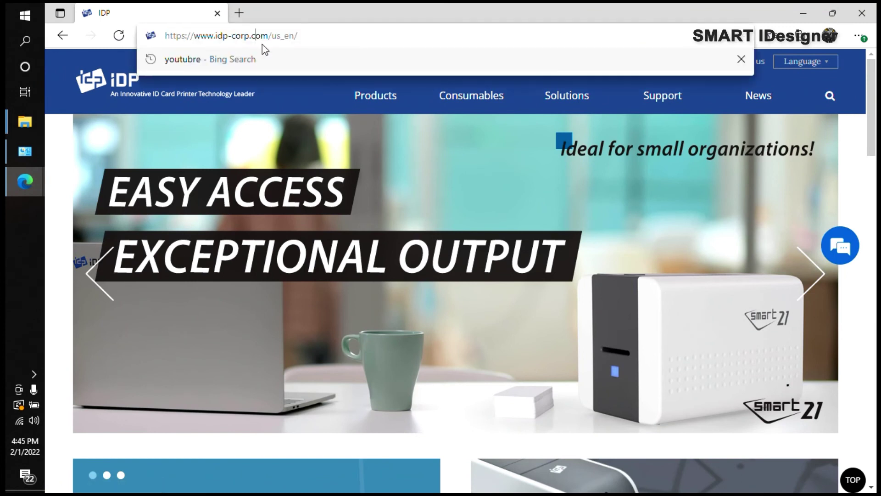
mouse_move(612, 122)
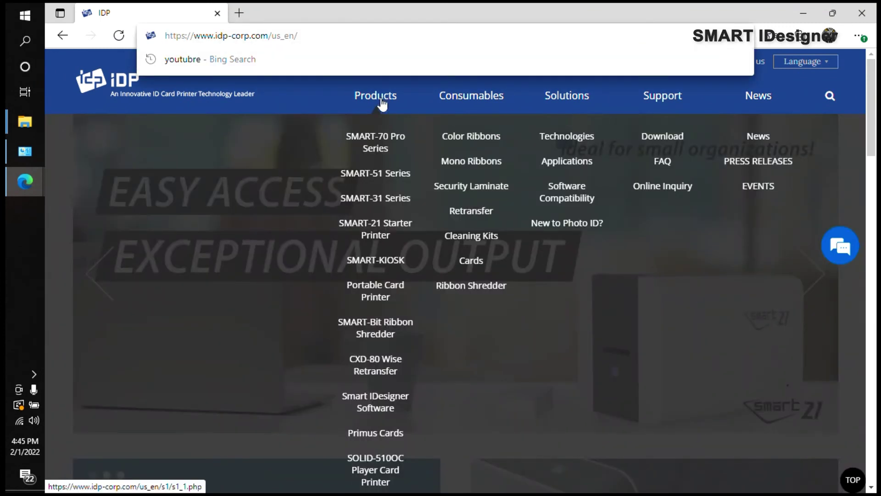
scroll(359, 281, down, 1)
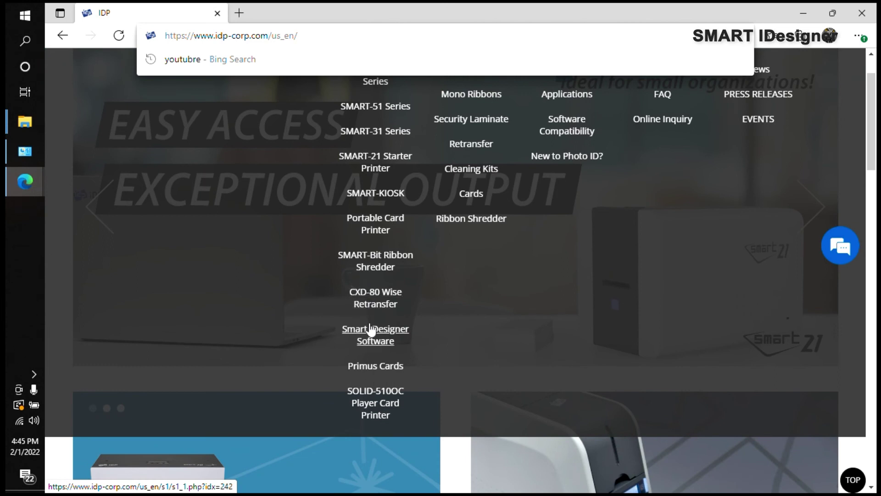
click(374, 343)
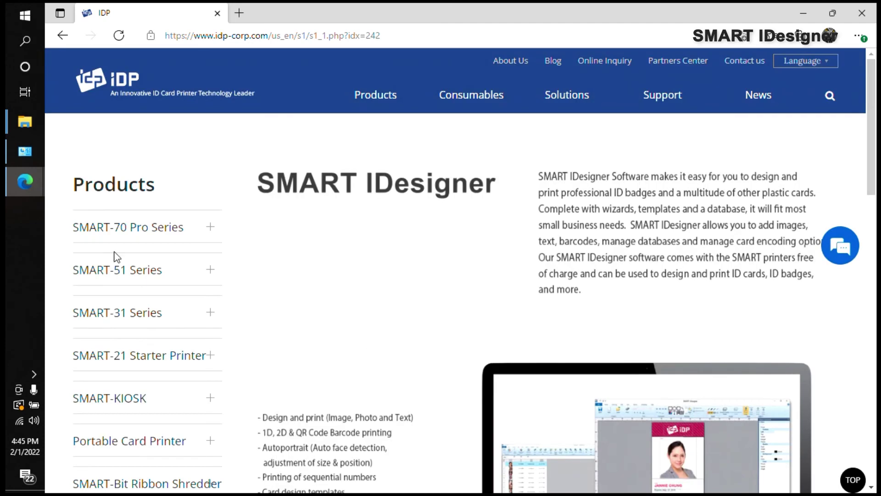
scroll(117, 257, down, 7)
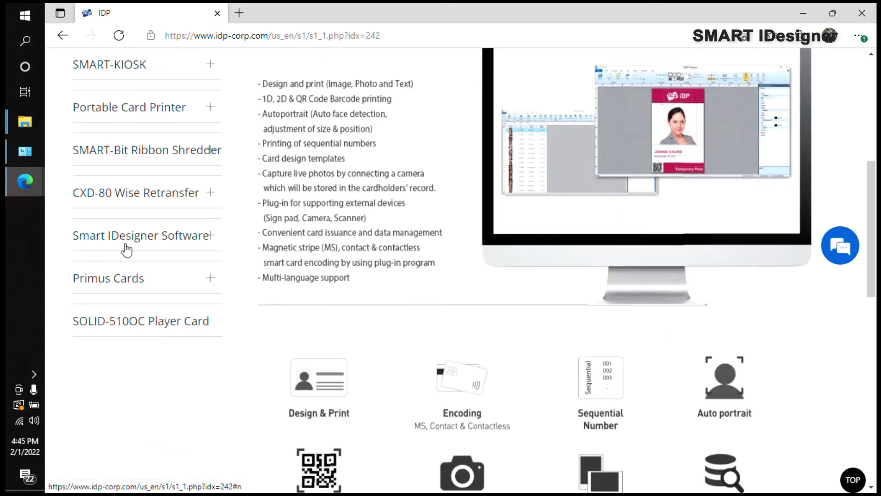
click(205, 242)
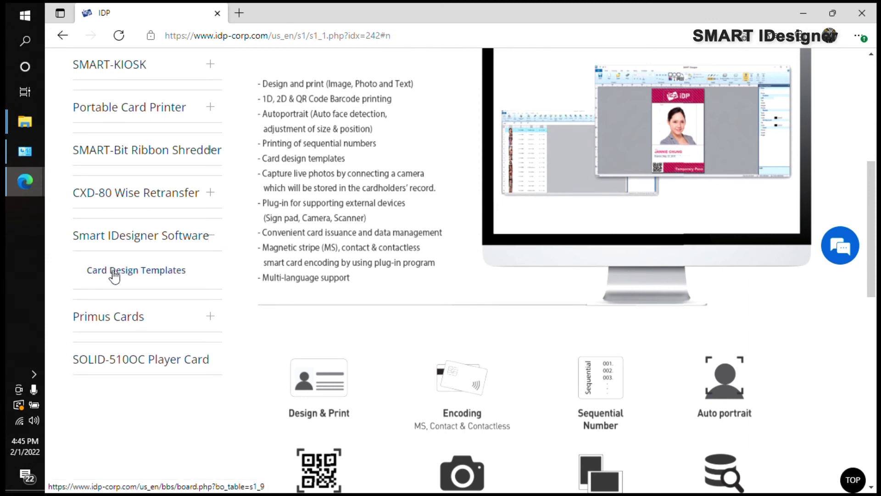
click(114, 276)
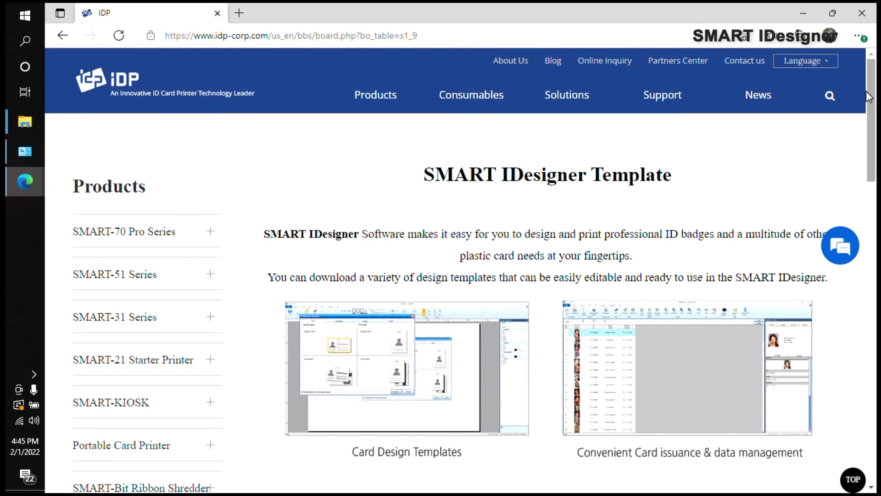
Step: Scroll down to the Portrait Design gallery and advance its carousel a few cards
scroll(846, 232, down, 15)
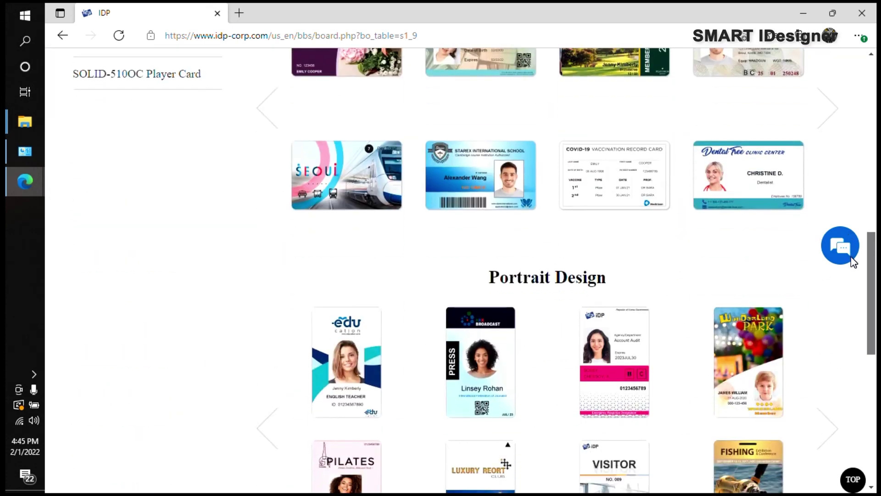
scroll(852, 285, down, 4)
scroll(542, 319, up, 7)
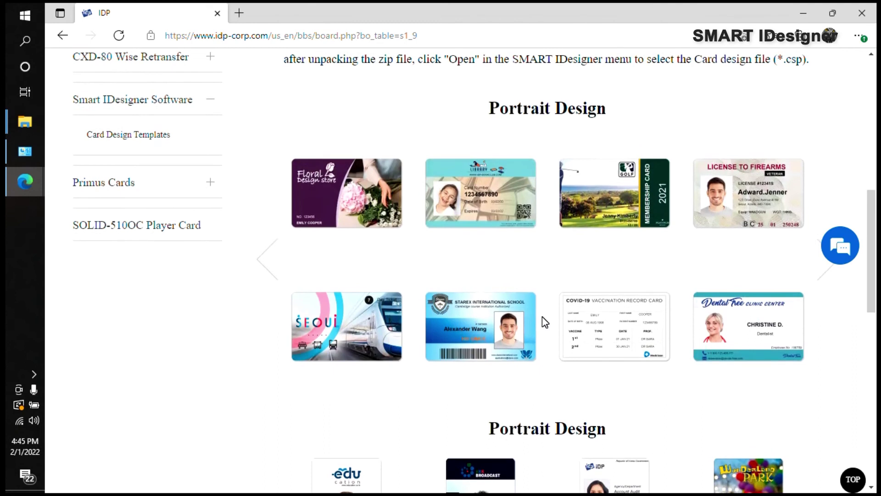
scroll(526, 182, down, 2)
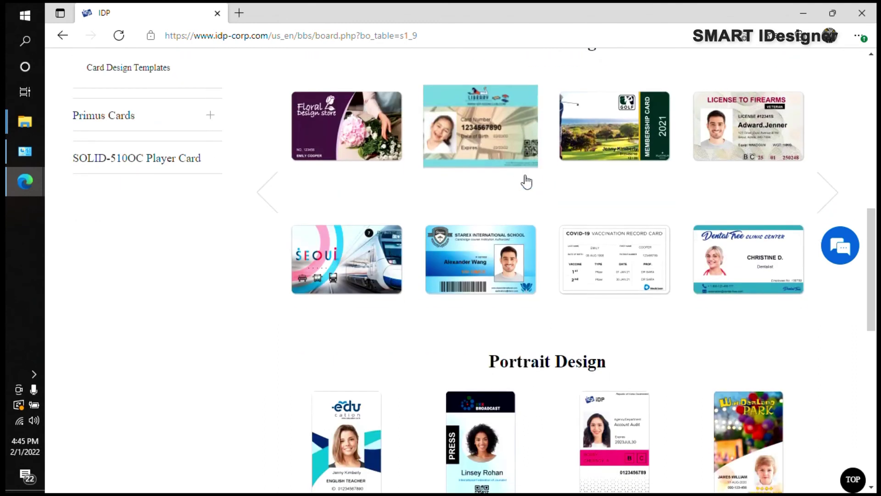
scroll(526, 181, up, 5)
scroll(552, 261, down, 3)
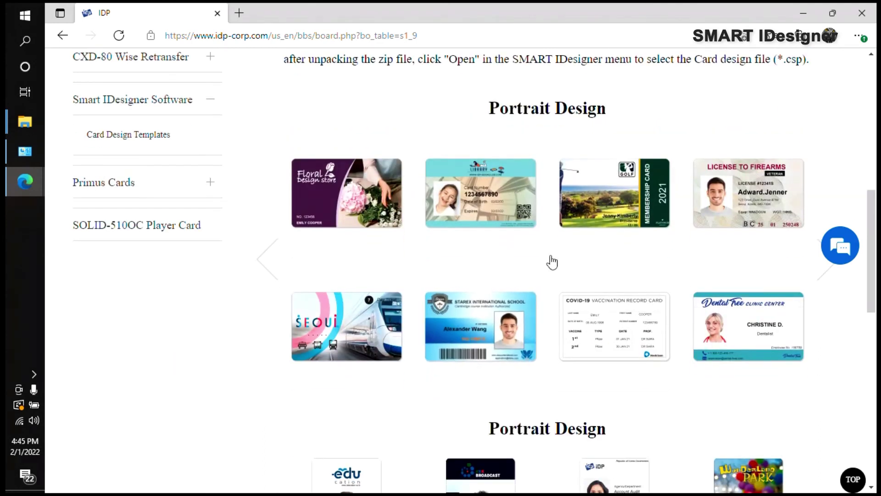
scroll(552, 262, down, 5)
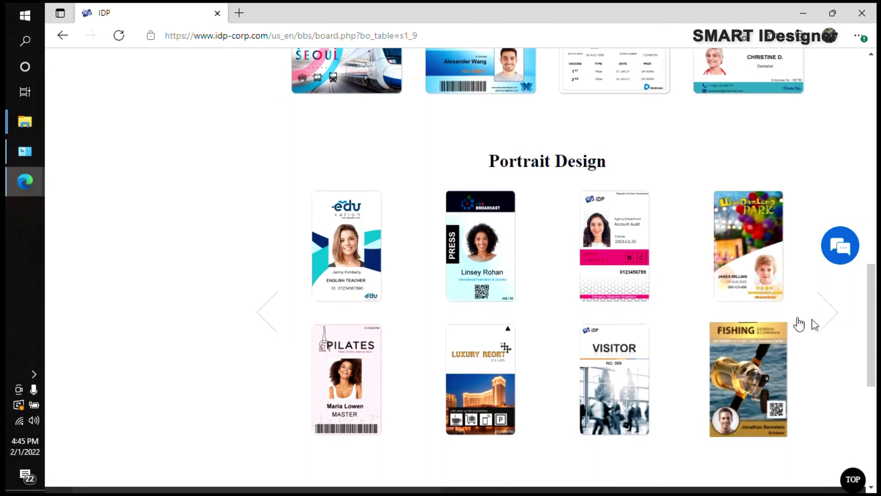
click(826, 317)
click(825, 319)
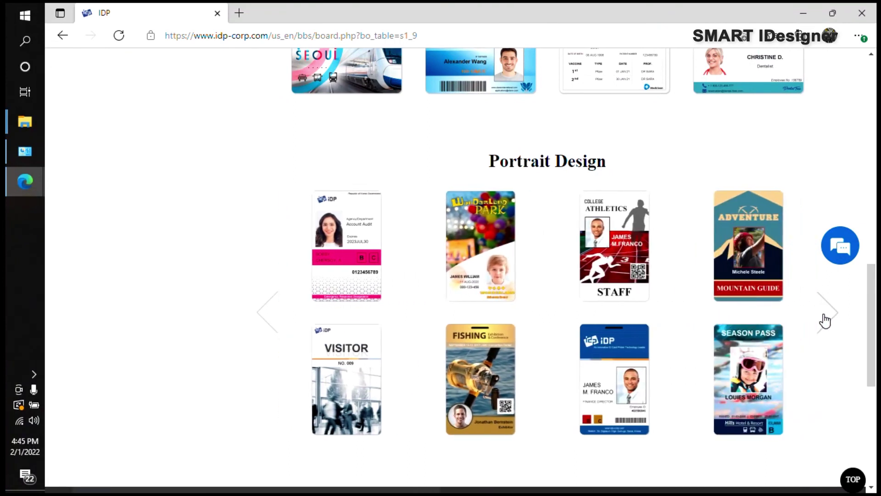
click(825, 321)
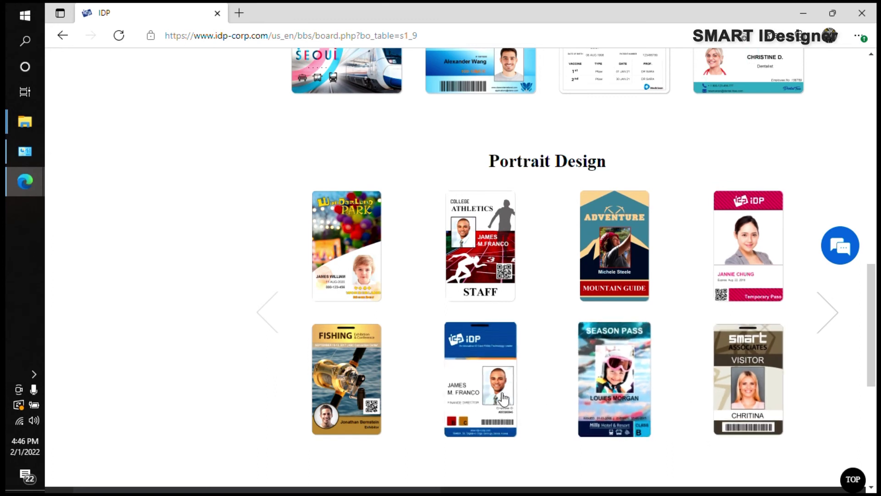
Step: Slide the Portrait Design carousel back to the first templates, showing the VISITOR card
click(258, 316)
click(260, 318)
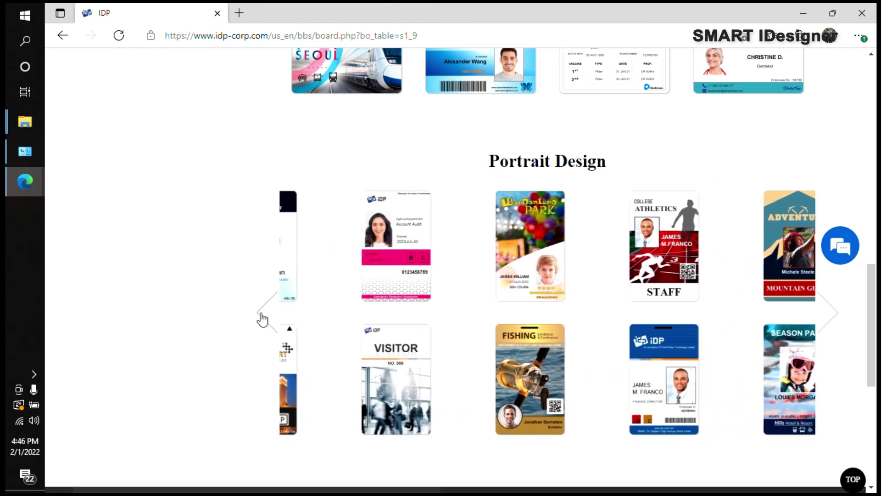
click(262, 318)
click(262, 319)
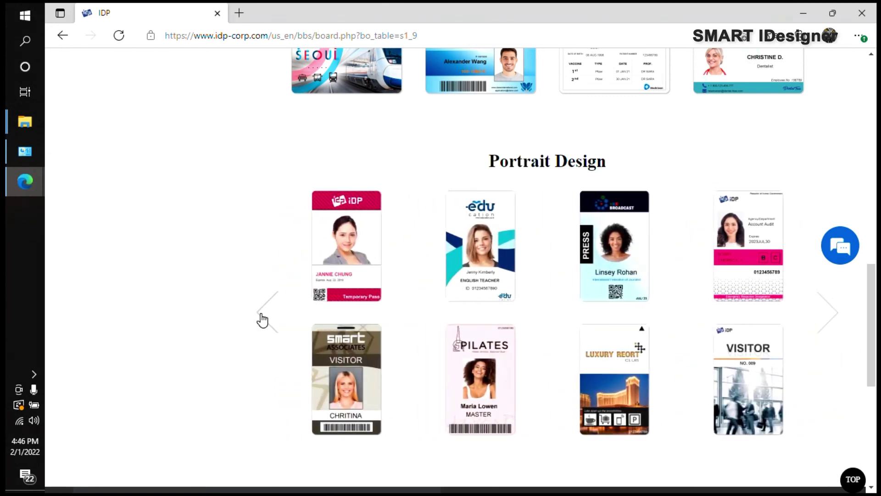
scroll(797, 379, up, 4)
scroll(814, 381, down, 4)
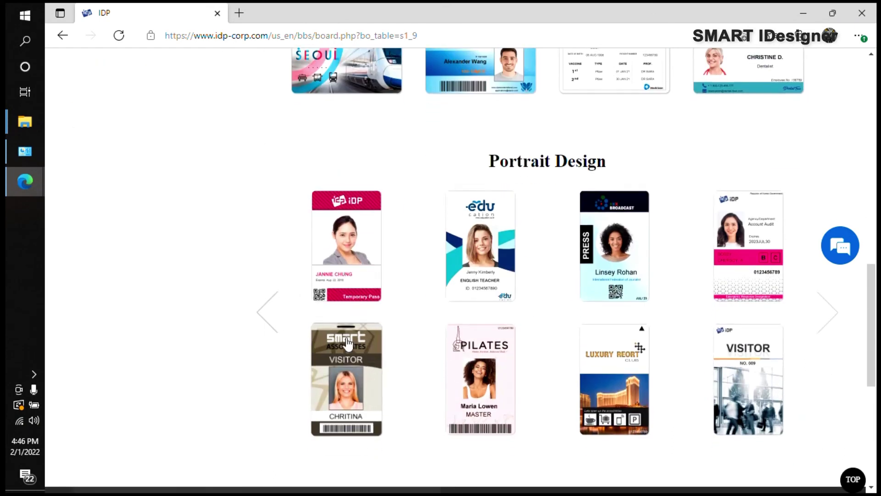
scroll(367, 349, up, 4)
scroll(349, 349, up, 1)
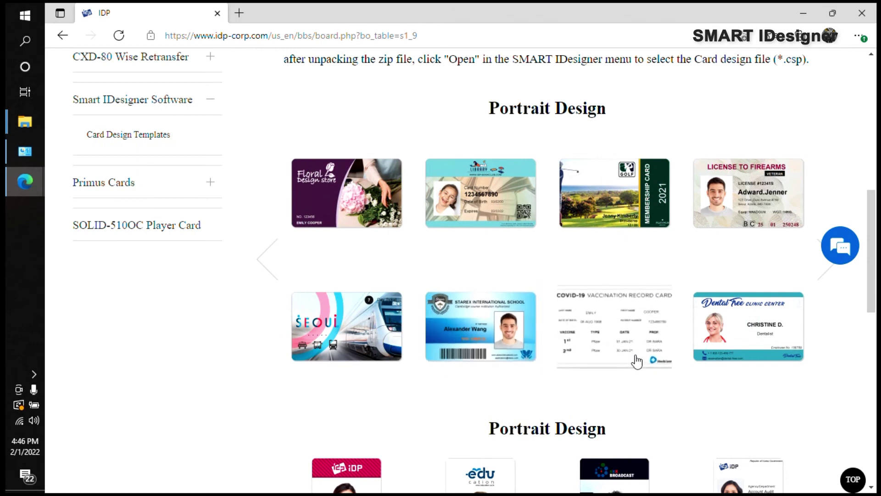
scroll(825, 355, down, 3)
scroll(732, 374, down, 3)
scroll(719, 441, up, 2)
scroll(718, 443, down, 1)
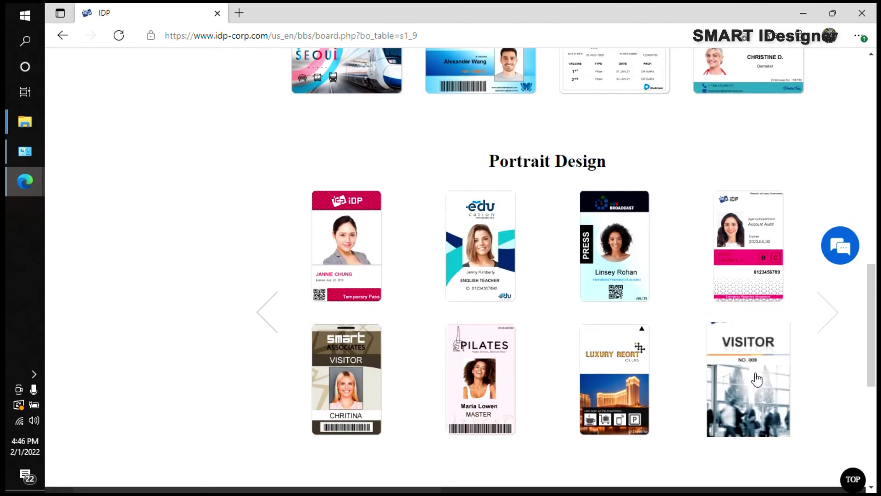
Step: Download the VISITOR card template as 20-V-VISITORCARD.zip and open the archive
click(746, 361)
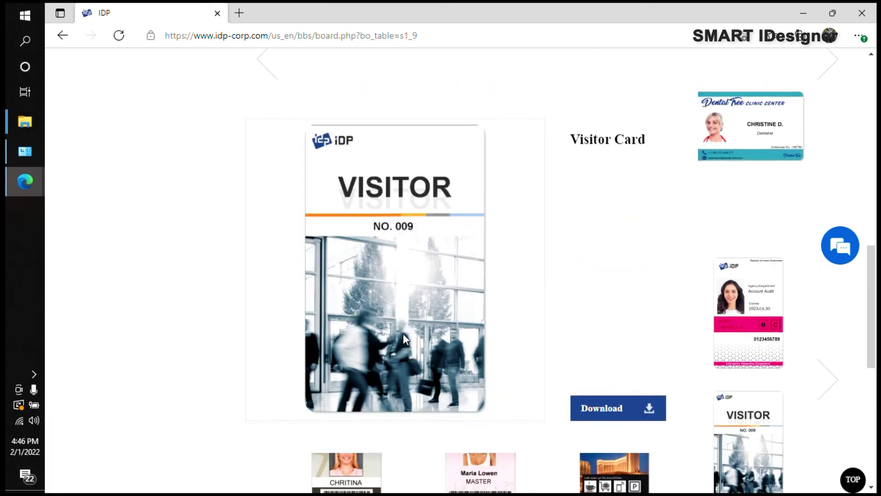
click(611, 418)
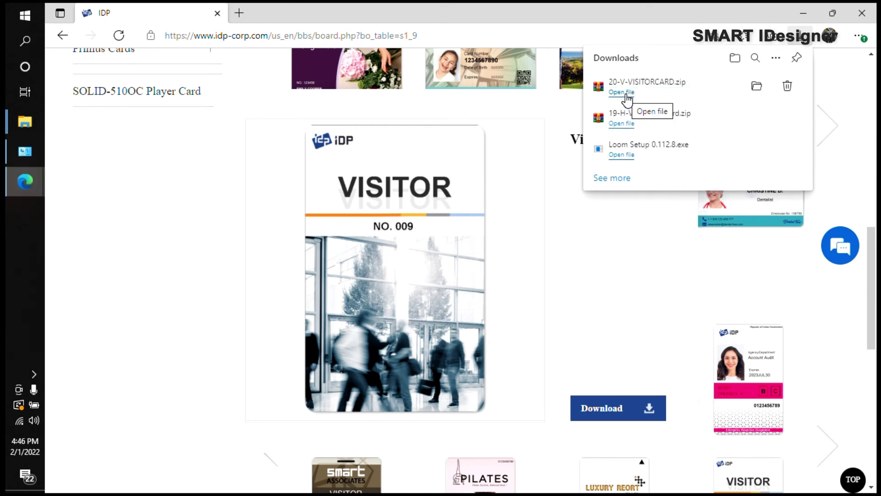
click(626, 94)
Step: Extract all files from the VISITORCARD archive into the Documents folder
drag(526, 232, 504, 150)
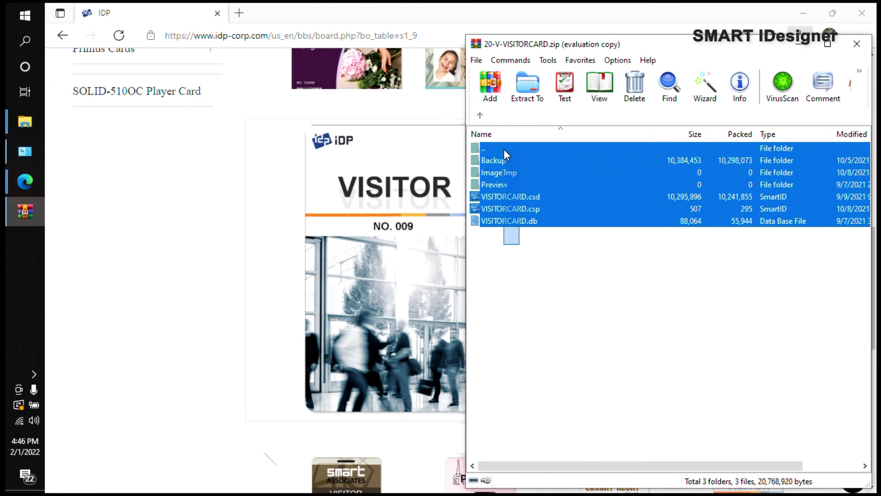
click(739, 271)
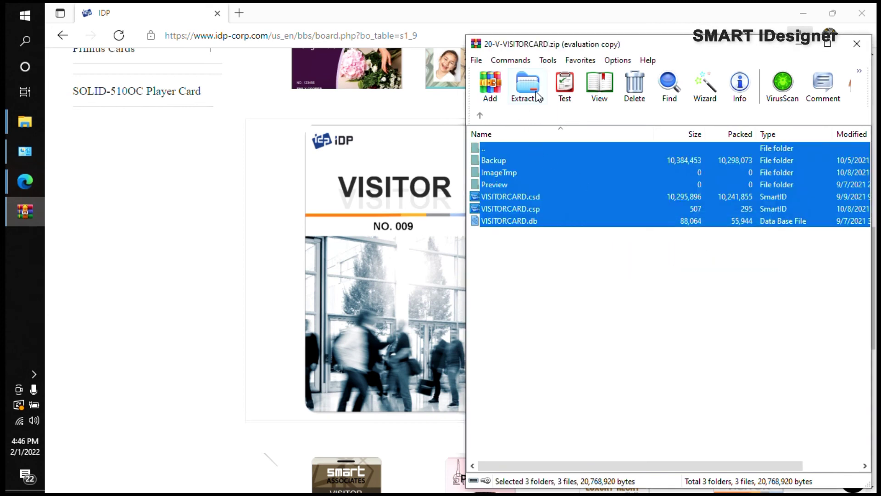
click(538, 97)
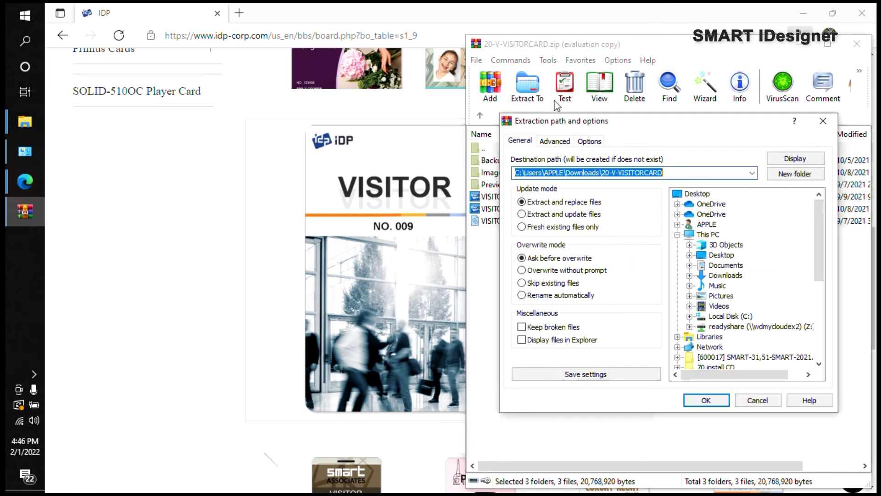
click(726, 266)
click(719, 402)
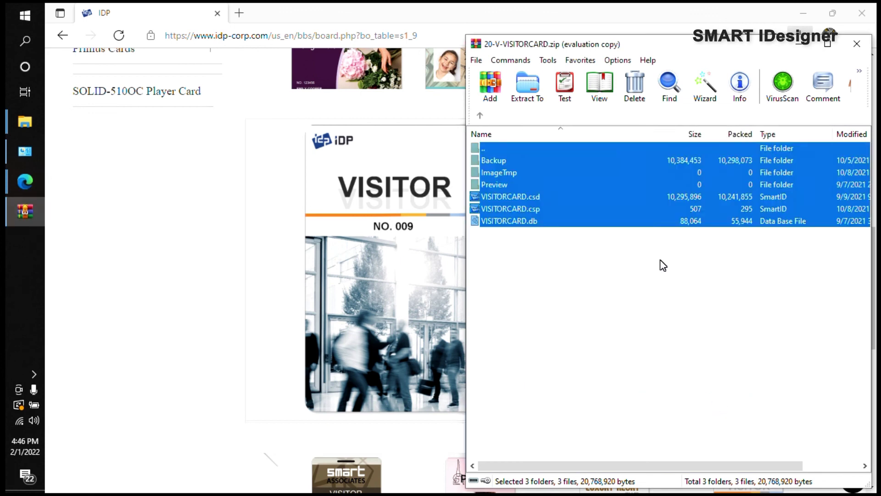
Step: Close WinRAR and view the extracted files in File Explorer's Documents folder
click(856, 44)
mouse_move(25, 122)
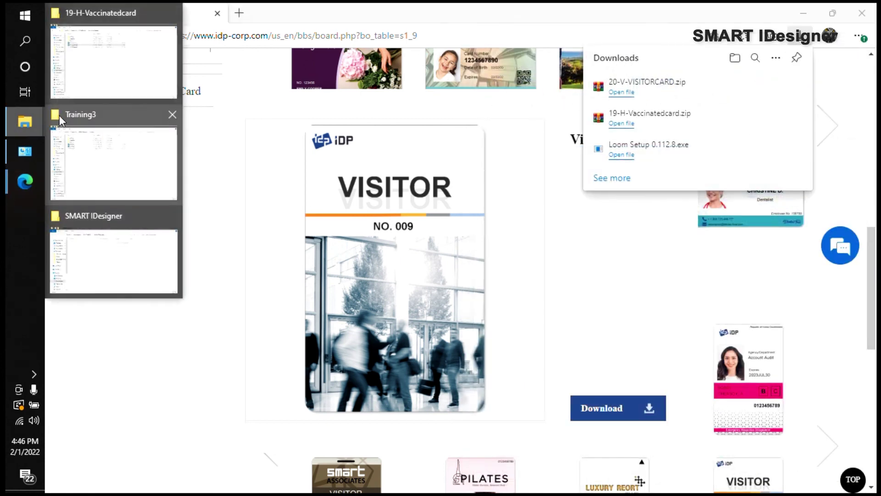
click(102, 162)
click(197, 45)
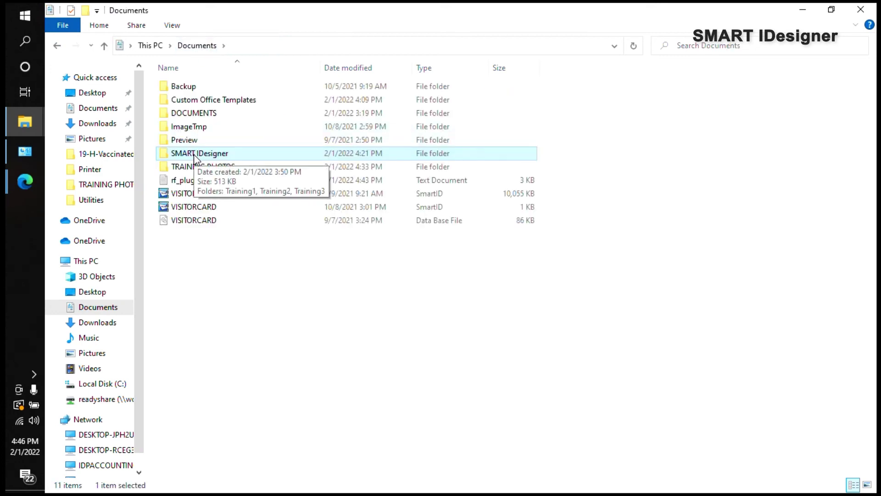
click(803, 10)
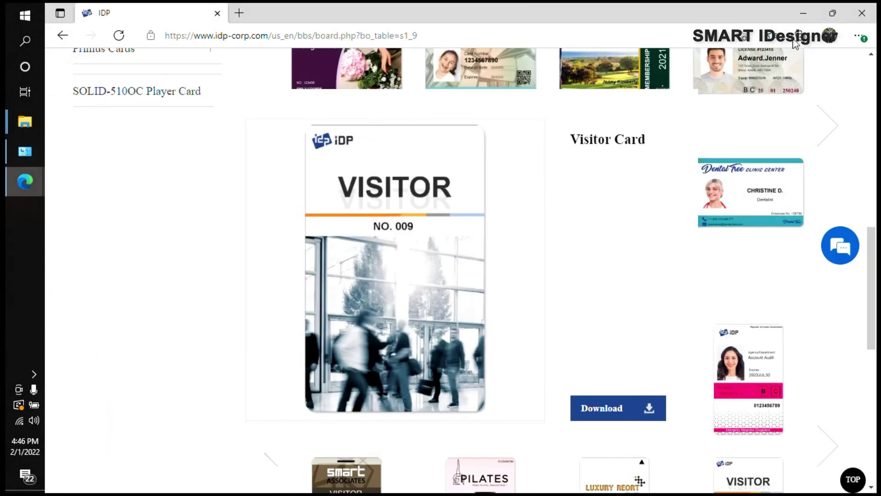
mouse_move(11, 127)
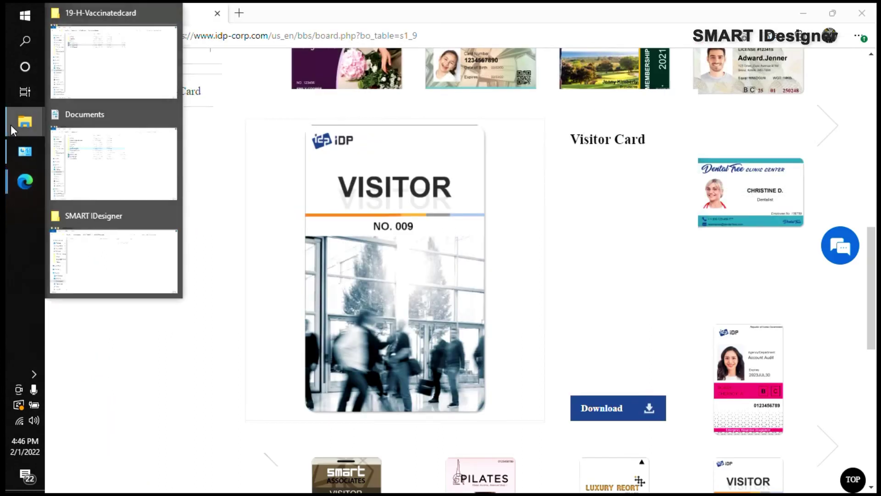
click(89, 157)
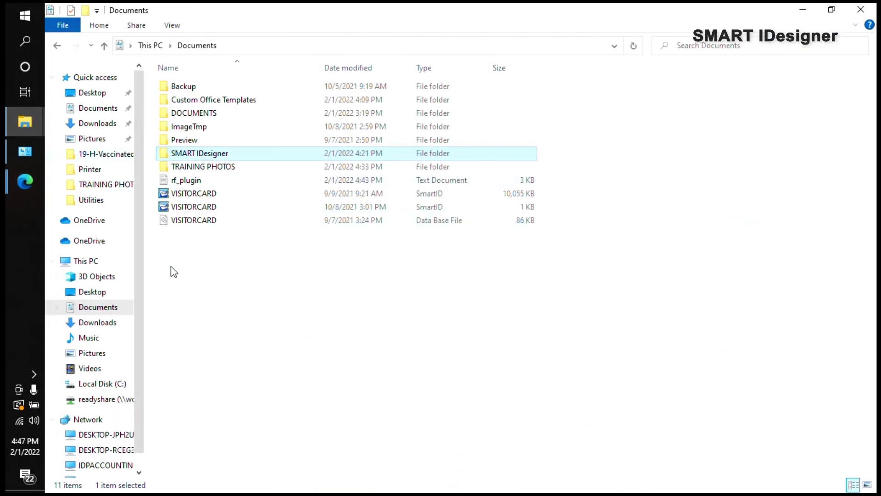
click(182, 281)
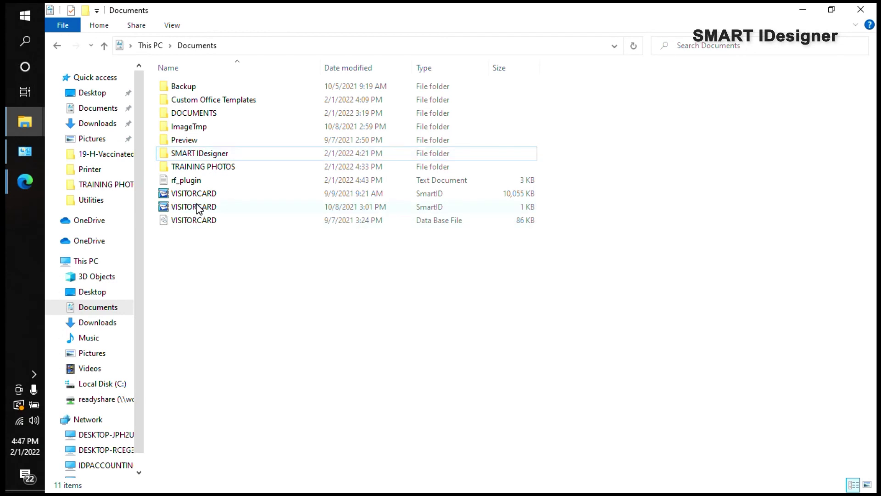
Step: Open VISITORCARD.csp in SMART IDesigner and select the card's photo background
double_click(219, 208)
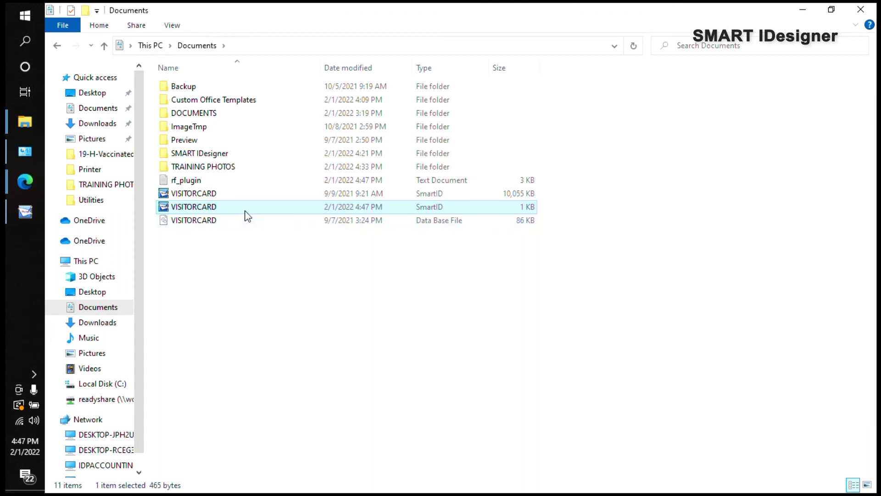
mouse_move(22, 215)
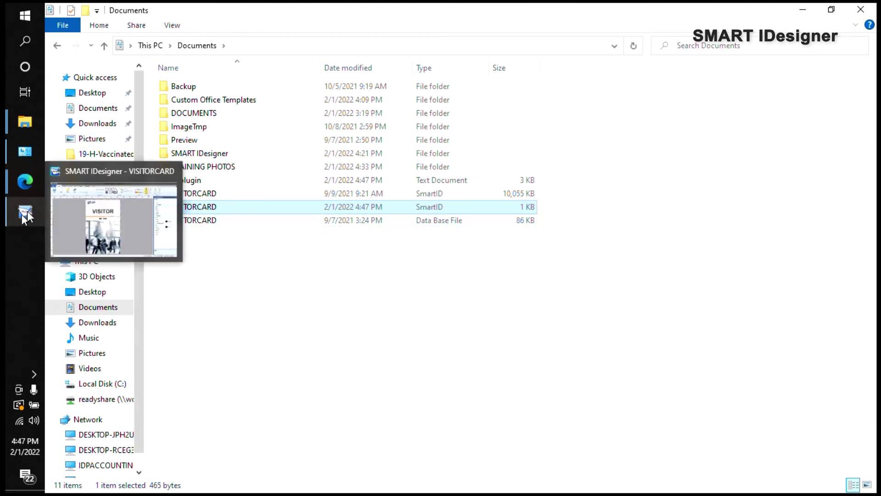
click(65, 209)
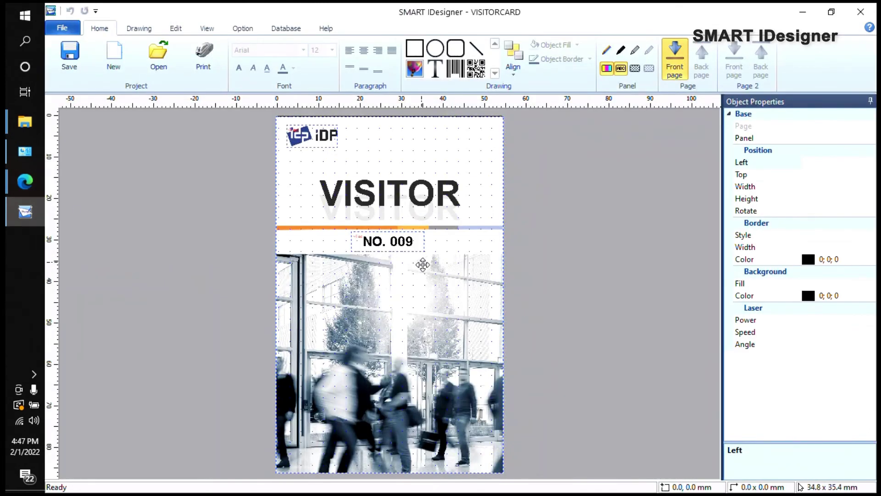
click(387, 338)
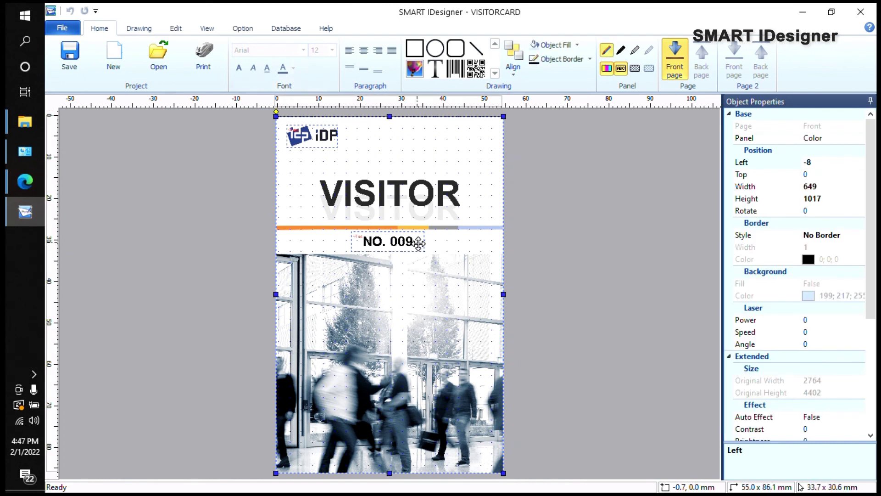
Step: In database view, preview the NO. 008 and NO. 009 card records
click(286, 28)
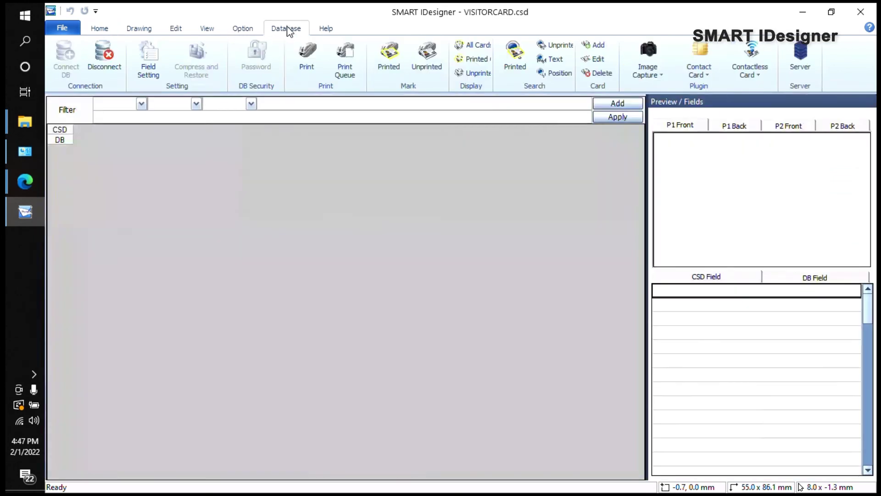
key(Down)
key(Up)
click(196, 199)
click(196, 162)
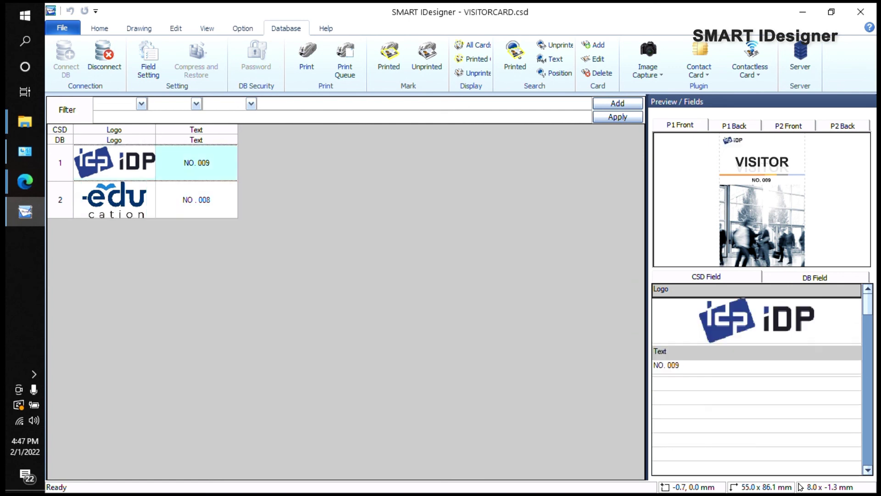
click(196, 199)
Step: Add a third record with the training photo as logo and text 'IDP', then save it
click(598, 45)
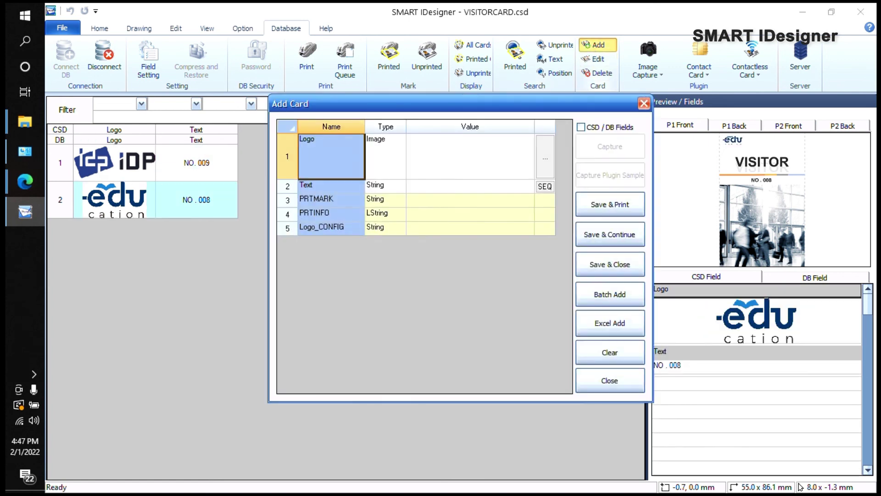
double_click(466, 169)
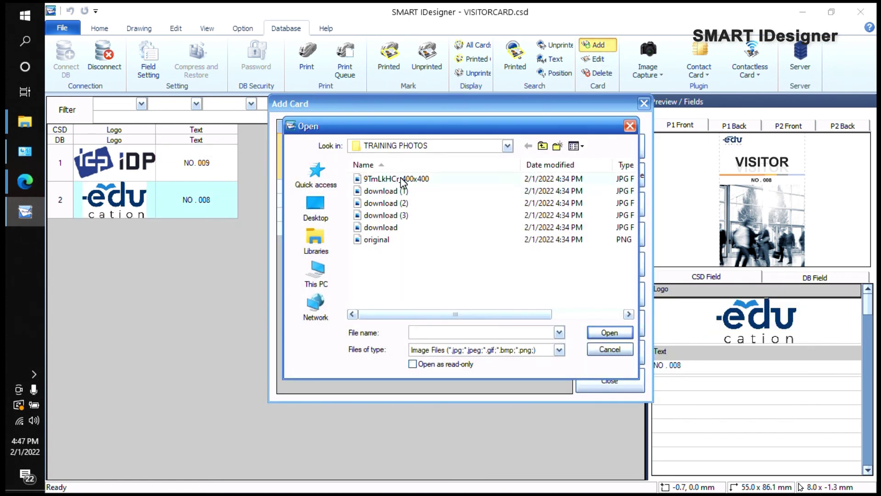
double_click(401, 179)
click(408, 185)
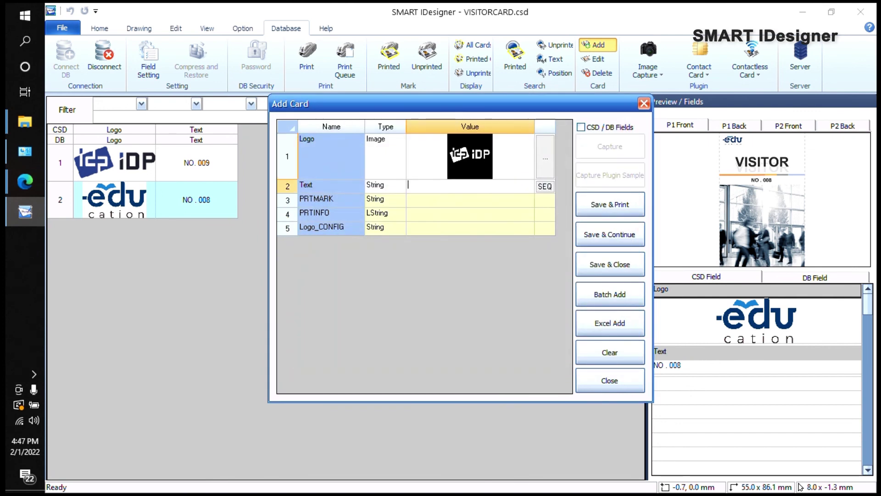
text(IDP)
click(610, 264)
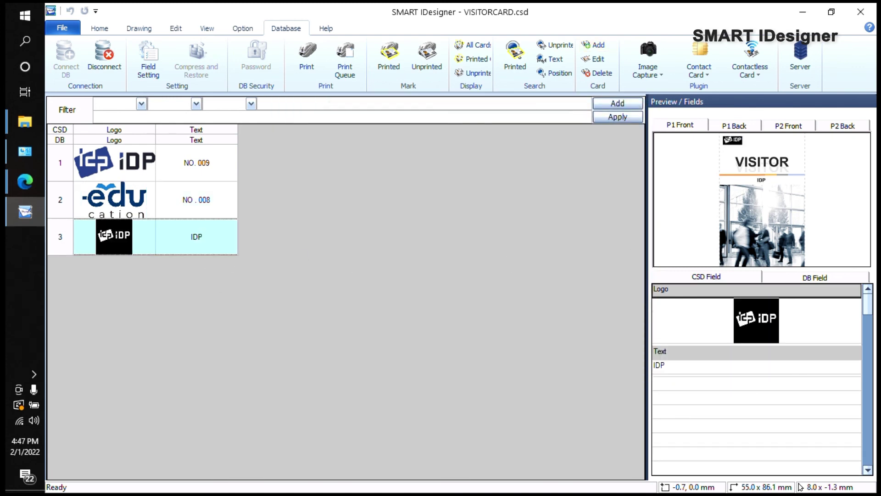
click(197, 162)
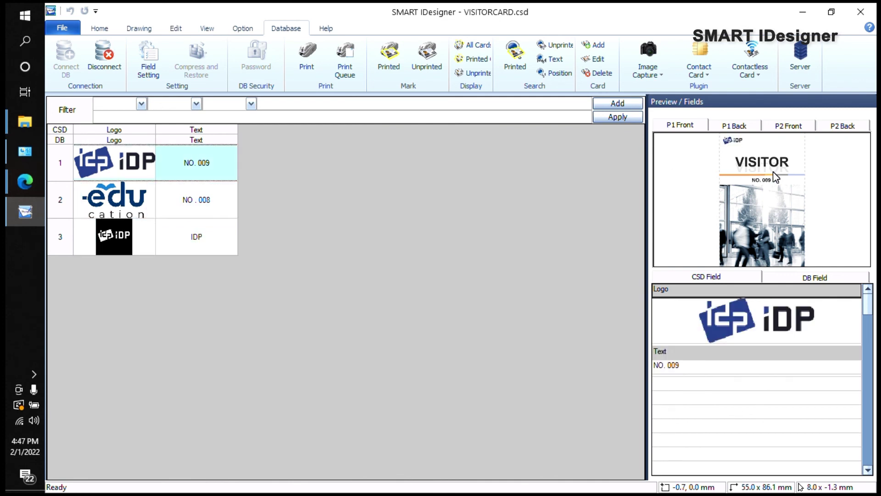
Step: Preview records 2 and 3, showing the black iDP logo with IDP text, then close
click(99, 28)
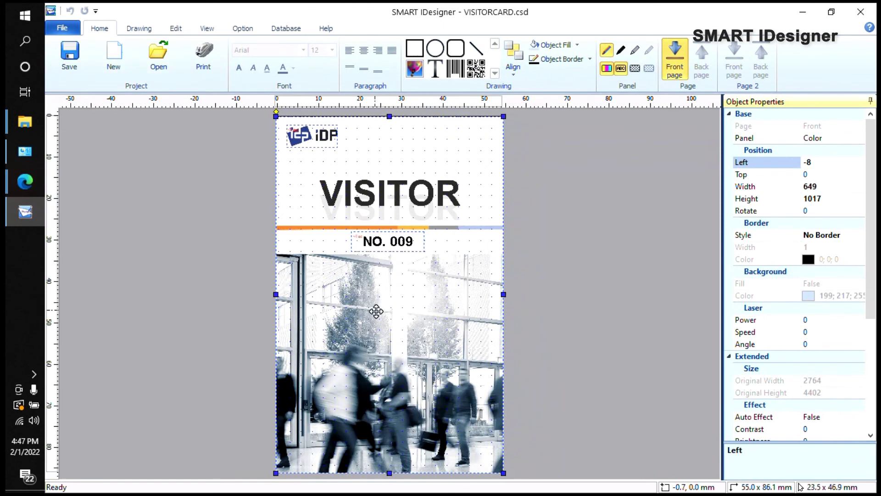
click(281, 29)
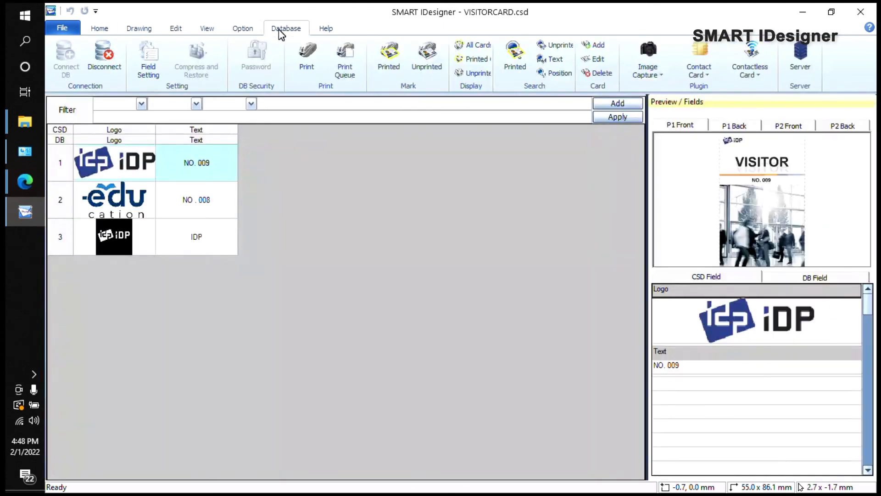
click(196, 199)
click(197, 237)
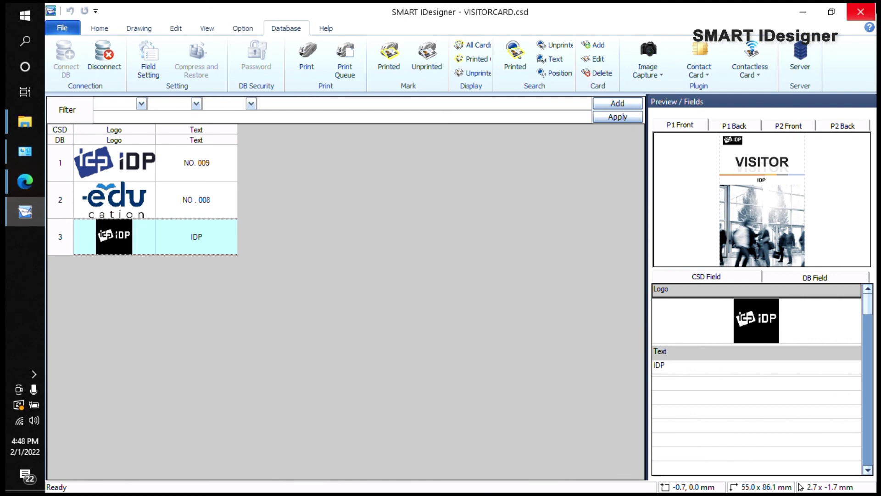
click(868, 14)
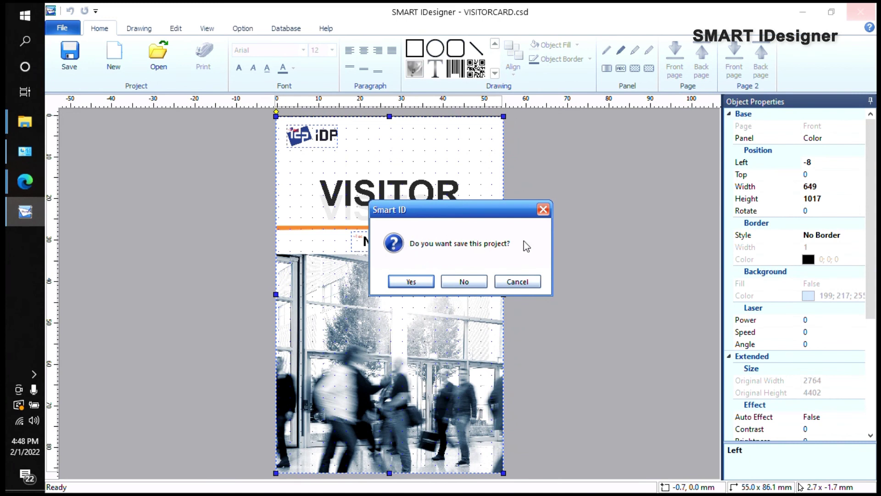
Step: Save the project and reopen the VISITORCARD file from Documents
click(410, 281)
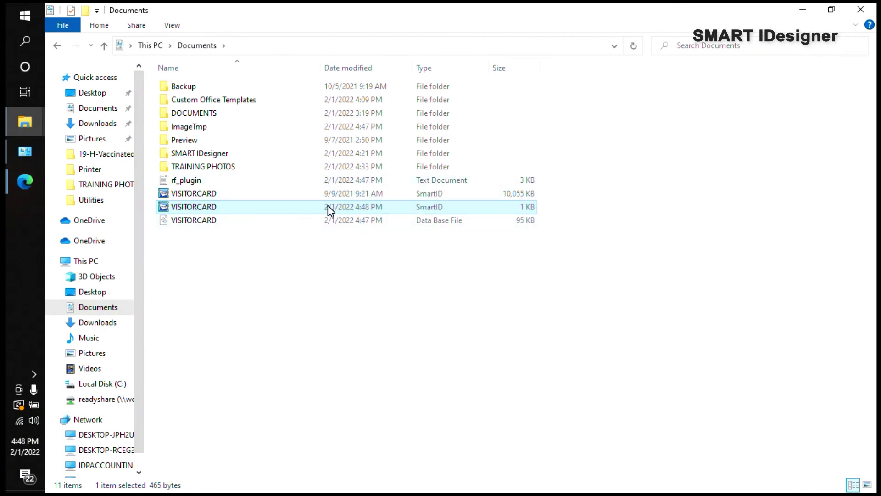
double_click(213, 207)
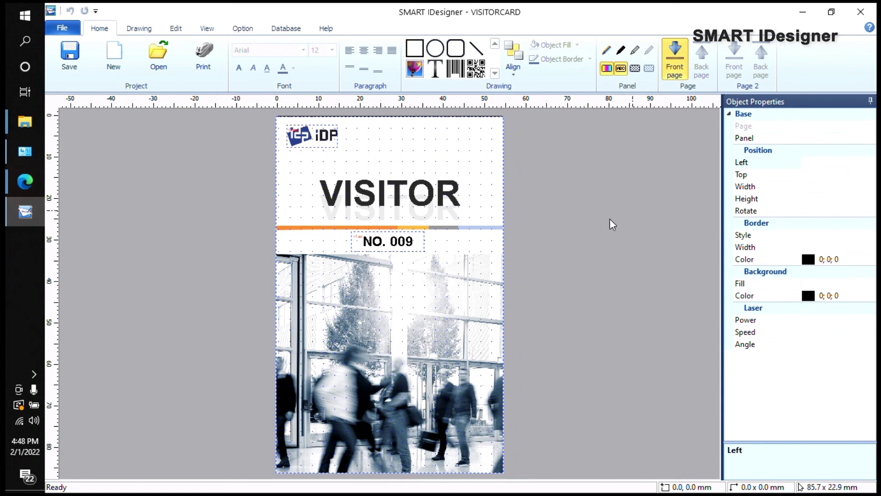
Step: Confirm the third record's IDP preview in database view, then close without saving
click(444, 156)
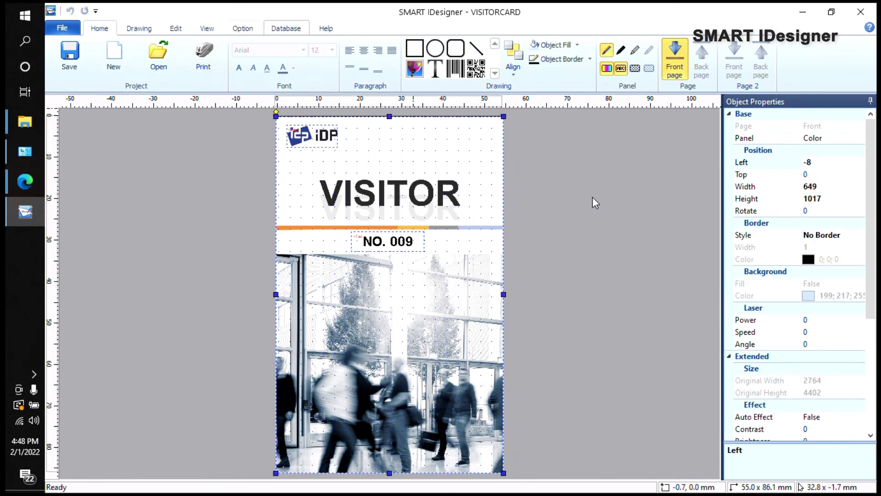
click(267, 32)
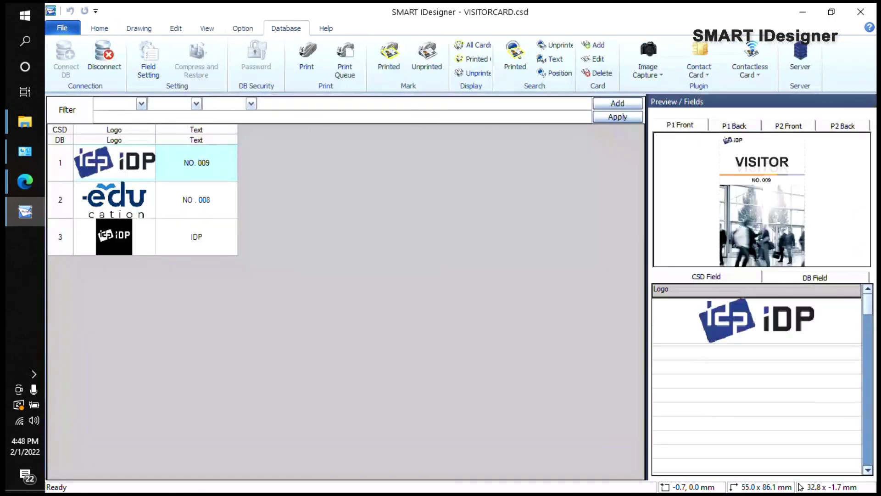
click(197, 237)
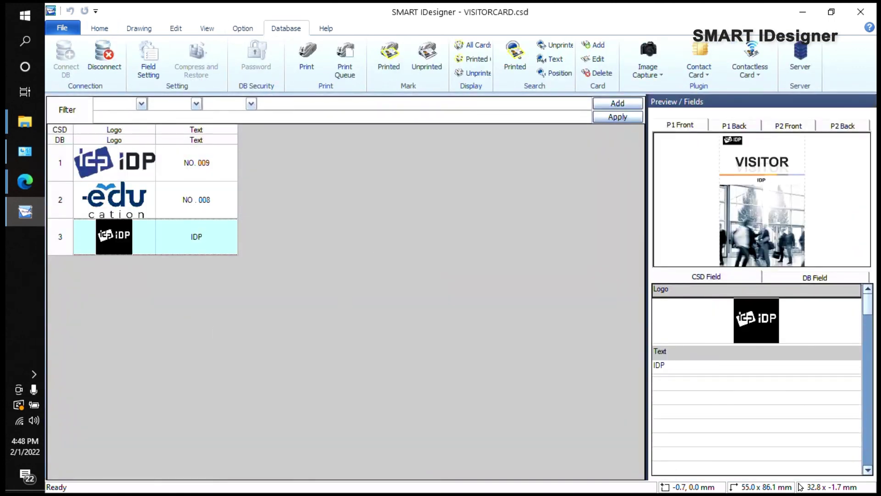
click(861, 12)
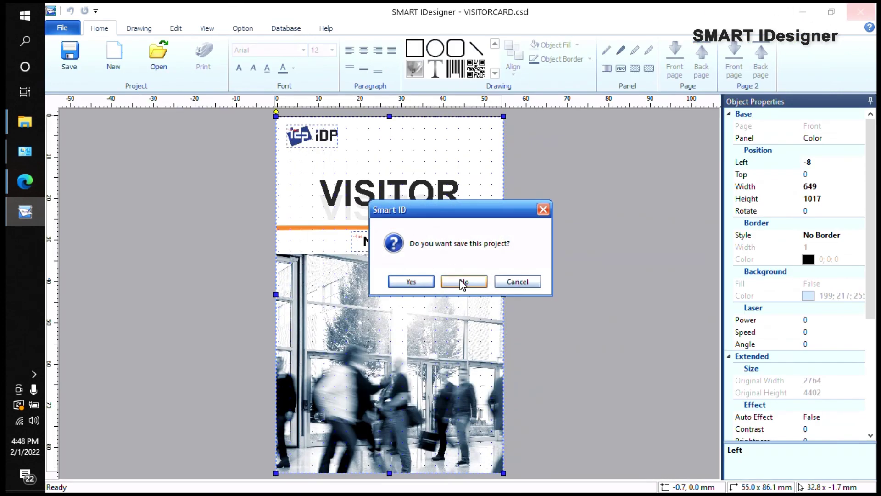
click(464, 281)
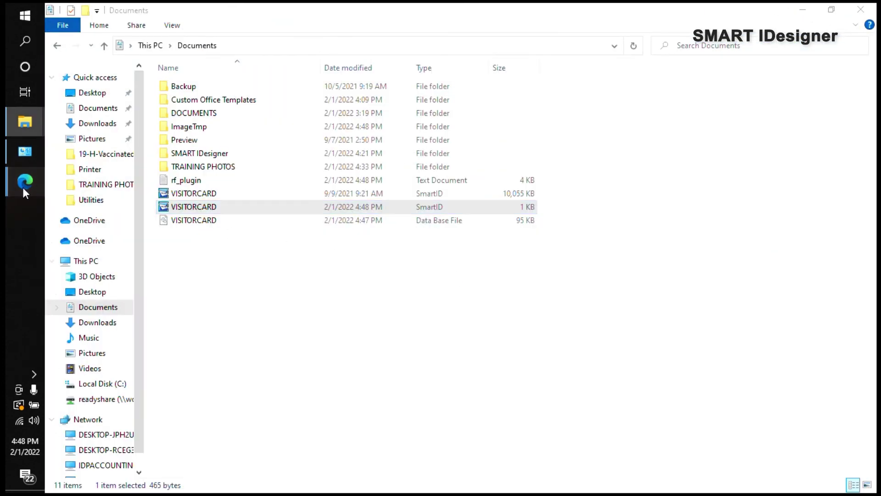
Step: Return to the IDP website in Edge and browse the Portrait Design card templates
click(24, 183)
click(137, 210)
scroll(559, 348, up, 5)
scroll(559, 348, down, 3)
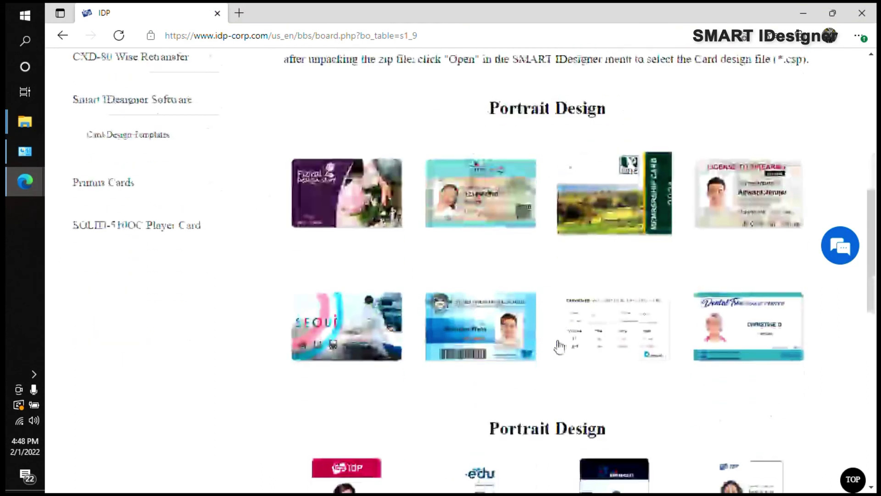
scroll(211, 318, down, 3)
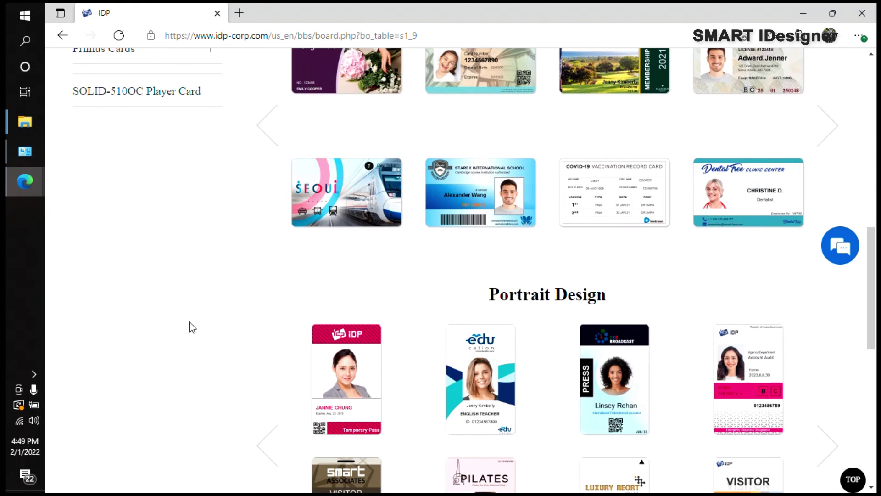
scroll(684, 283, up, 4)
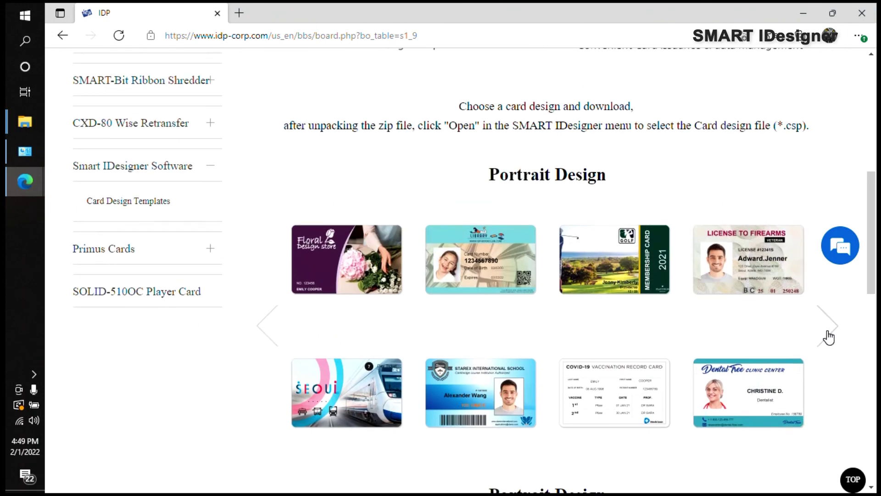
click(828, 335)
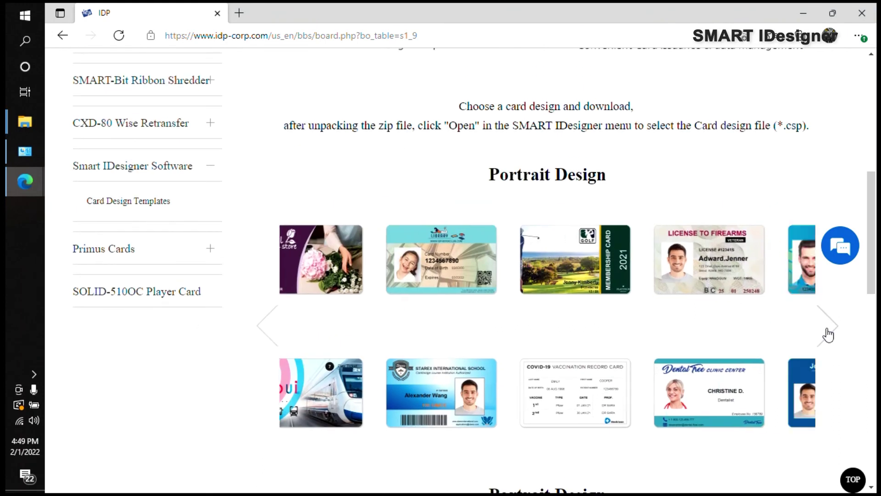
click(828, 335)
click(828, 335)
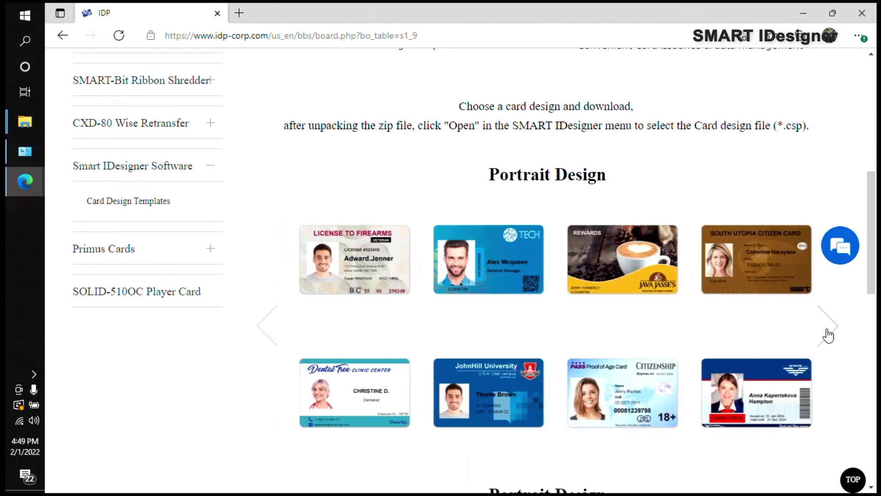
scroll(612, 147, down, 4)
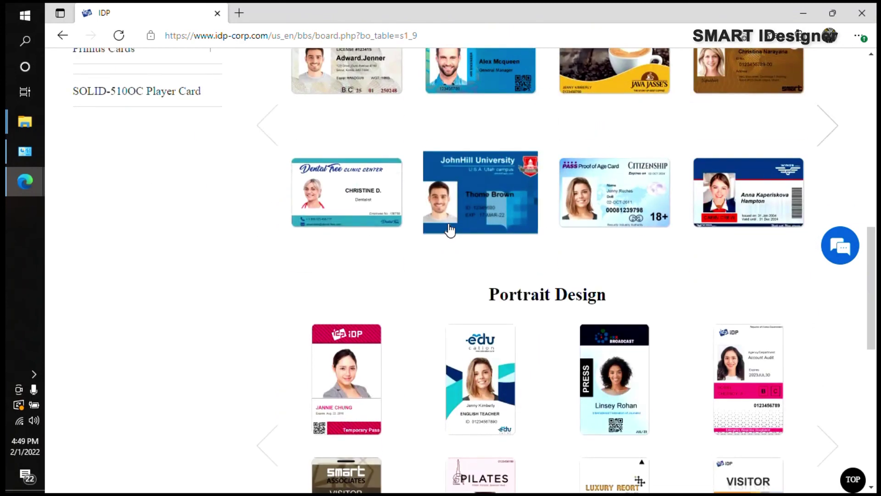
scroll(450, 229, down, 3)
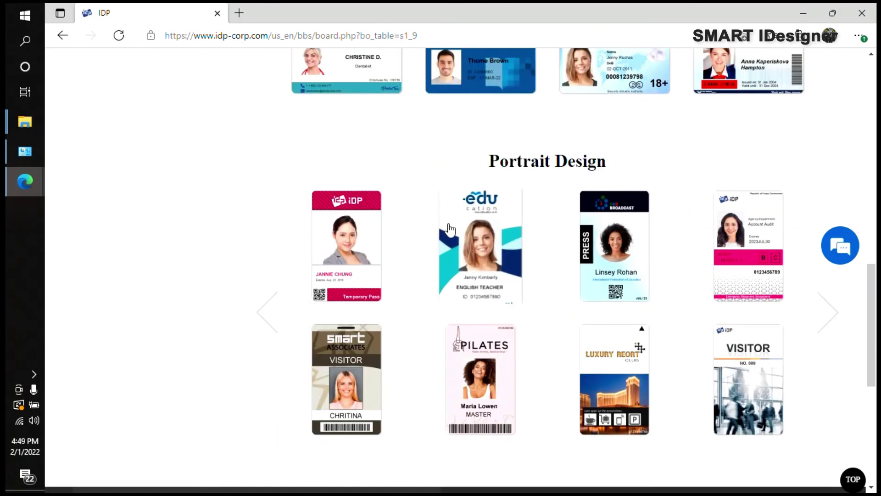
scroll(191, 353, up, 2)
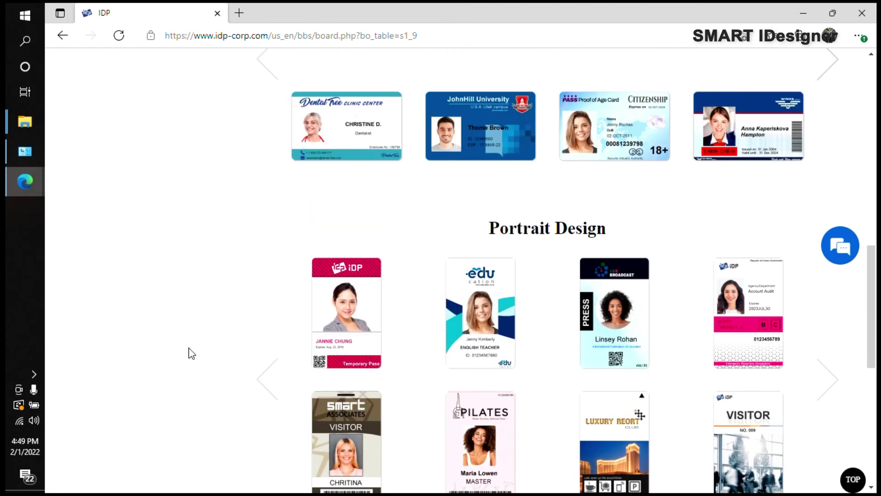
scroll(191, 353, up, 3)
scroll(404, 380, down, 5)
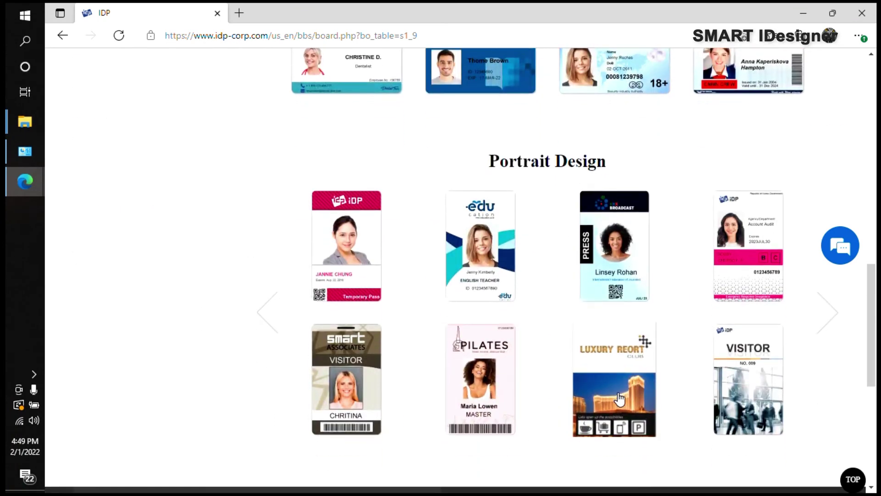
scroll(643, 401, up, 1)
scroll(167, 354, up, 2)
scroll(168, 353, up, 2)
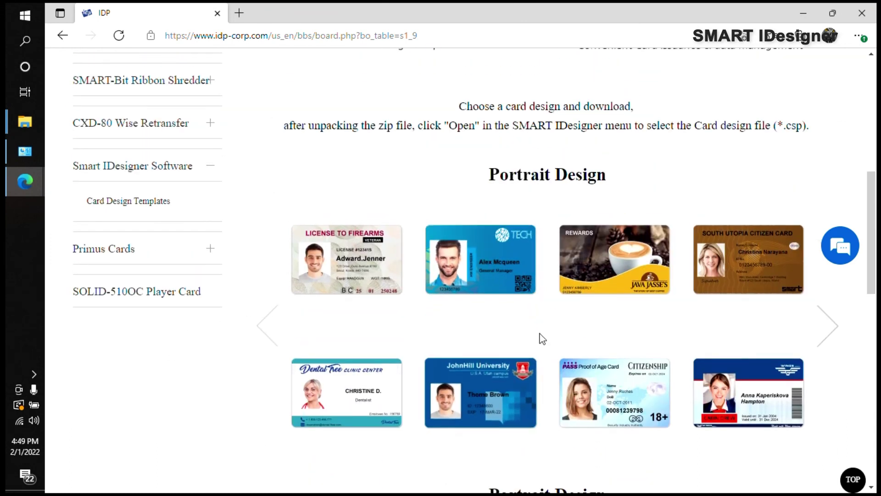
scroll(542, 338, down, 1)
Step: Download the JohnHill University College ID template and open 07-H-CollegeIDcard.zip, selecting all its files
click(499, 323)
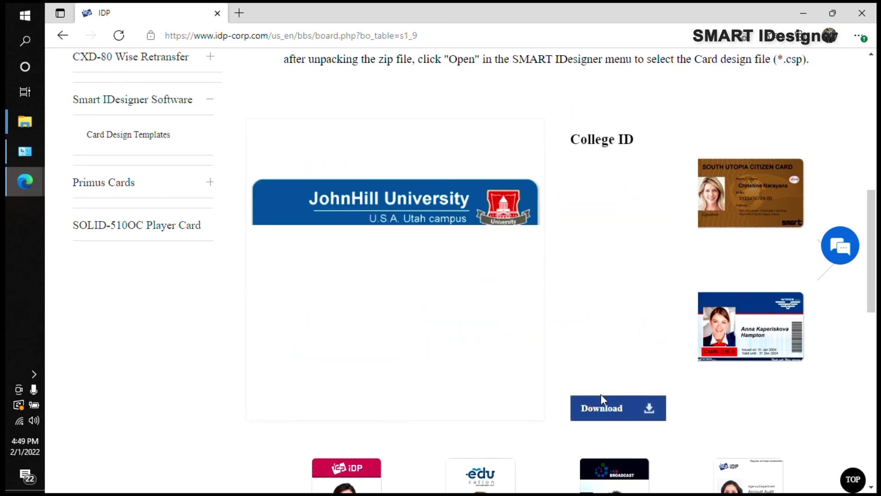
click(594, 403)
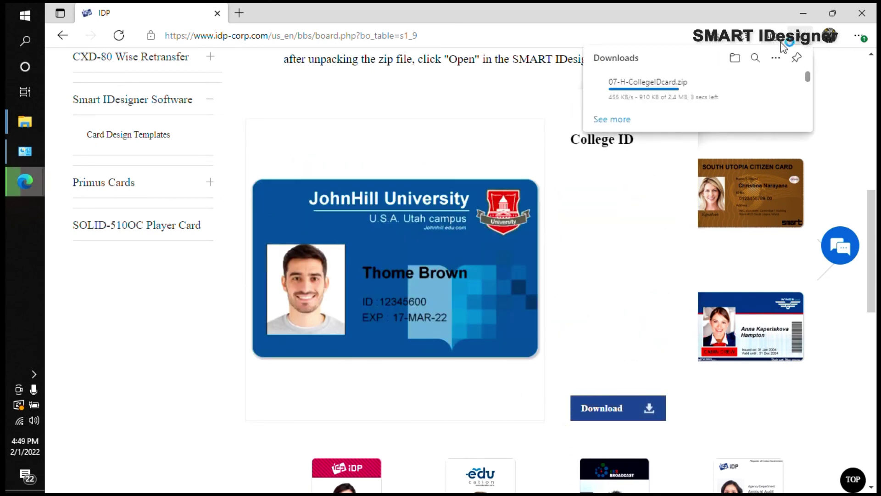
click(621, 91)
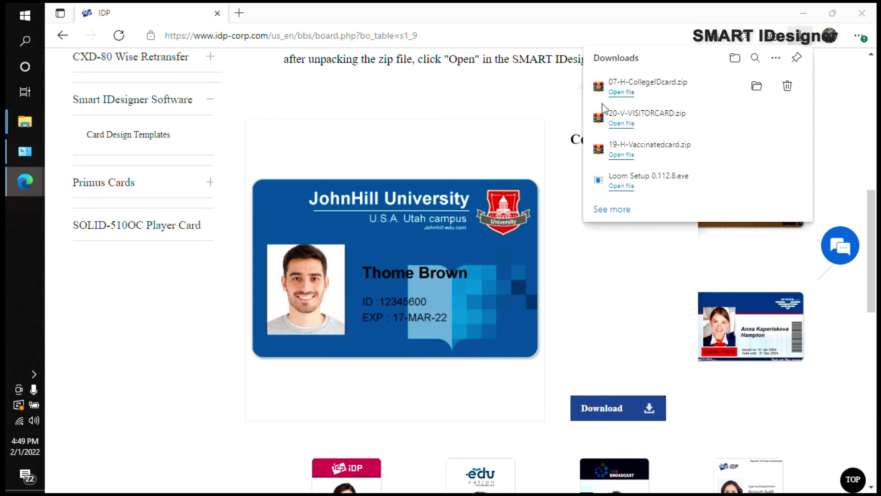
drag(551, 233, 498, 157)
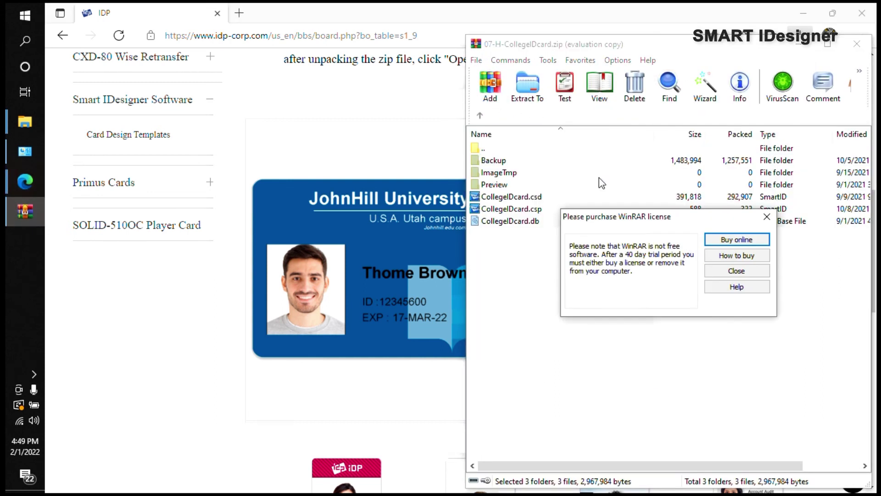
Step: Extract the archive into a new Documents\07-H-CollegeIDcard folder, then view it in File Explorer
click(710, 271)
click(527, 87)
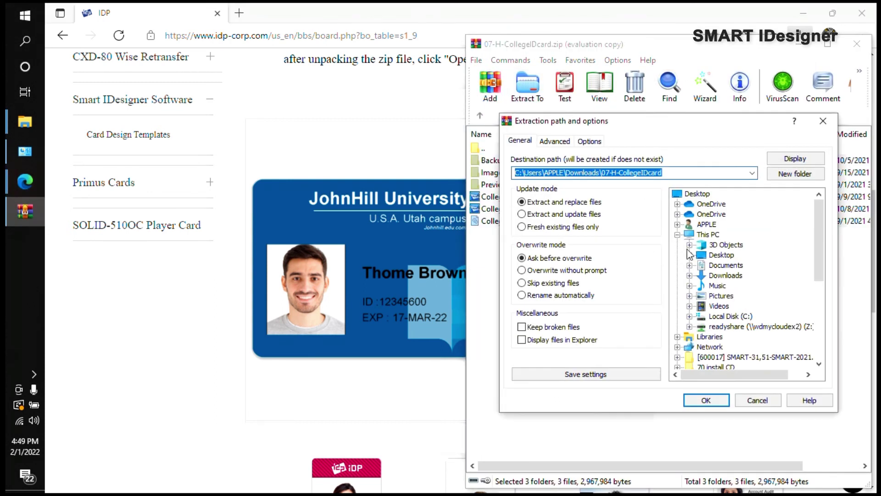
click(725, 265)
click(796, 174)
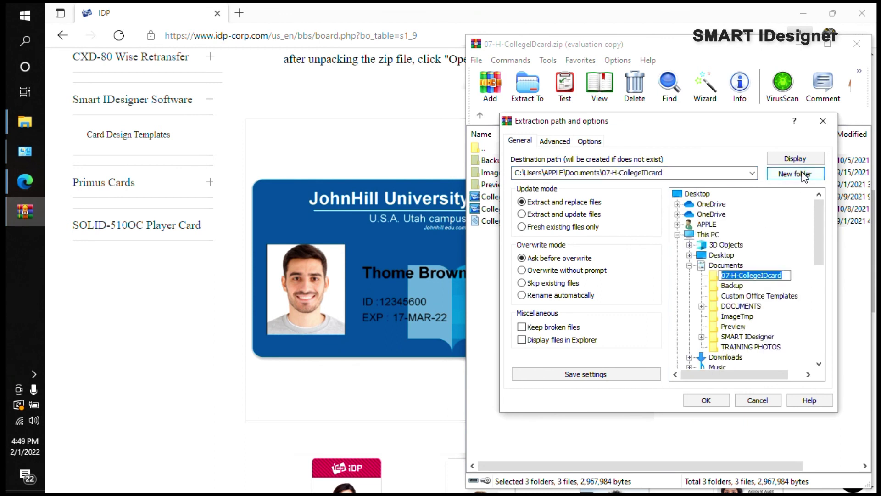
click(716, 402)
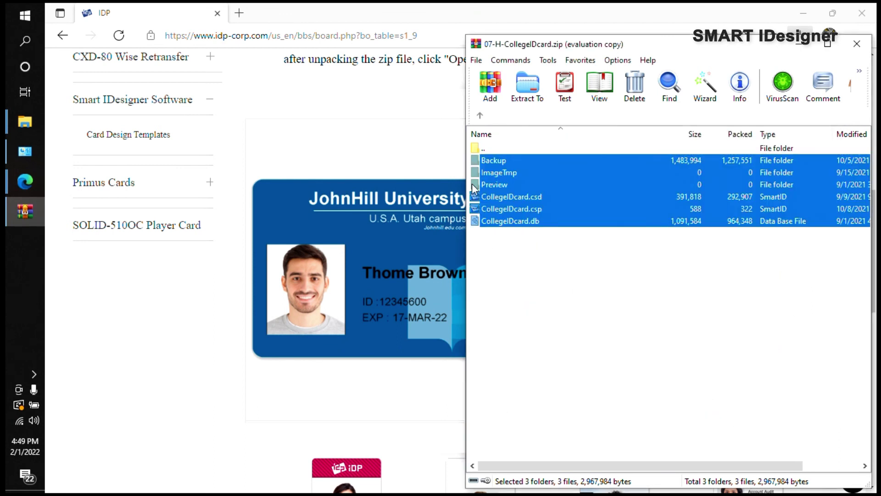
mouse_move(40, 122)
click(108, 143)
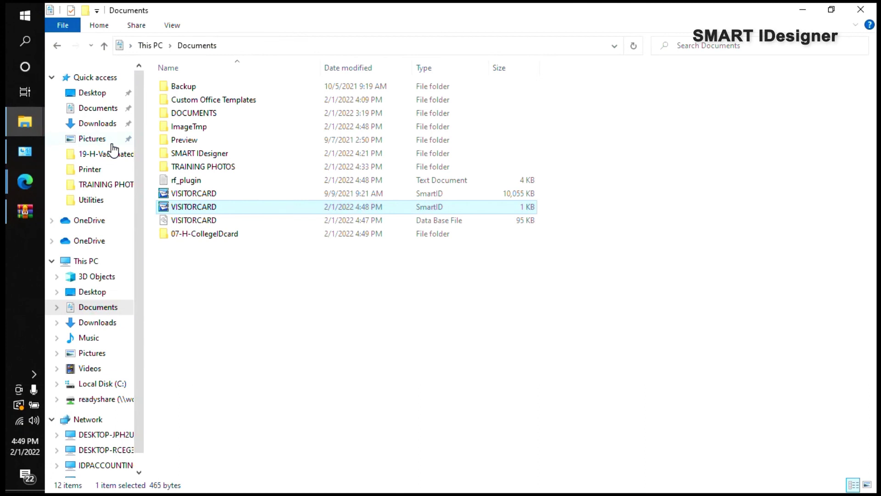
Step: Open CollegeIDcard.csp from the 07-H-CollegeIDcard folder and close the WinRAR window
click(201, 262)
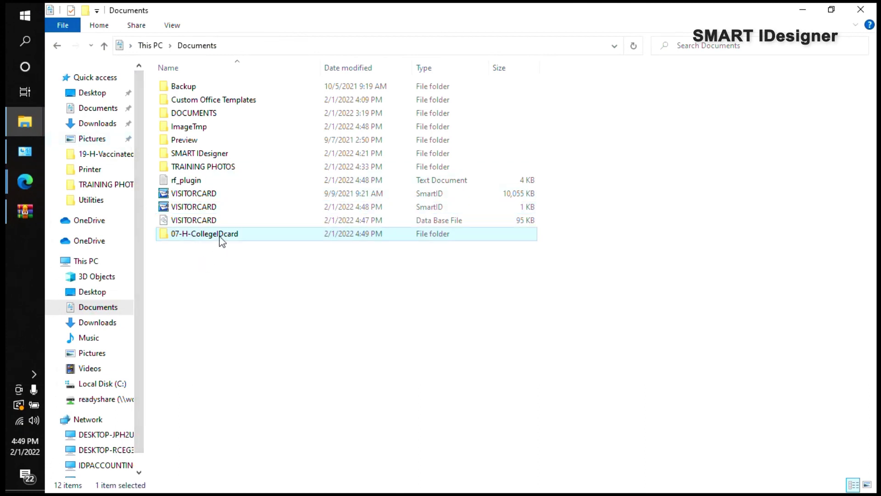
double_click(219, 235)
double_click(217, 140)
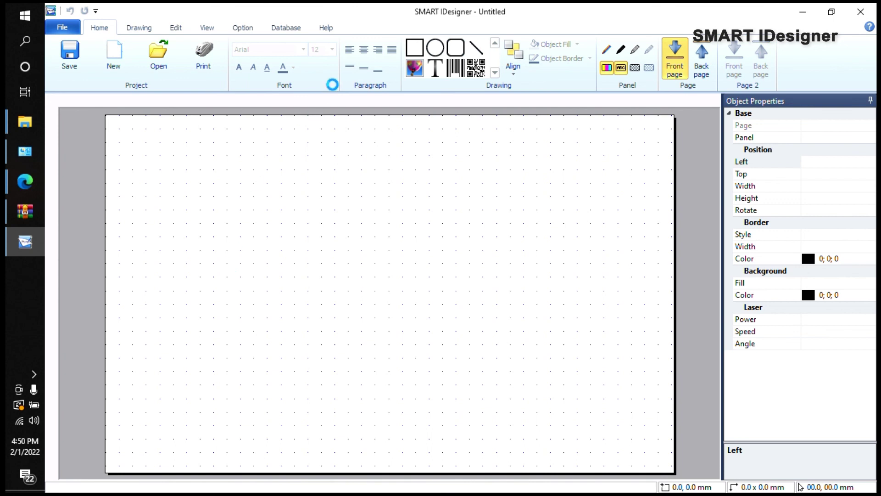
click(25, 211)
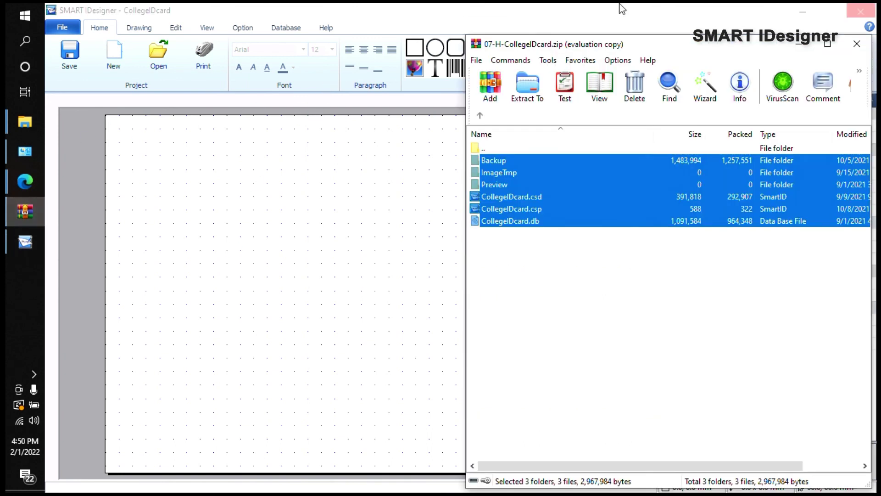
click(853, 45)
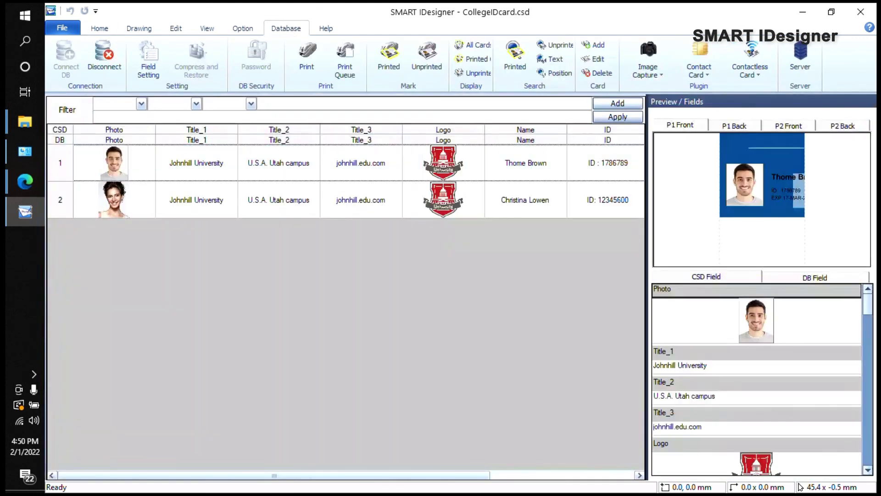
Step: Preview the second student record, view its card design, and accept the default Print Setup
click(525, 200)
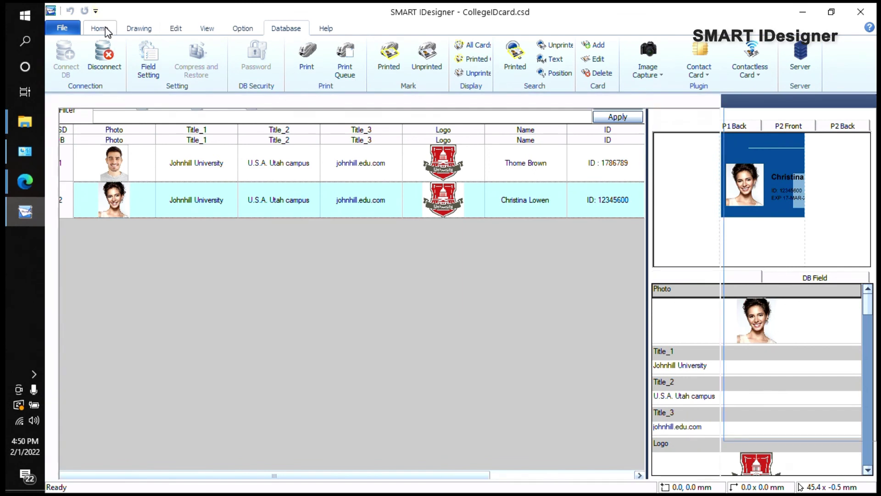
click(105, 29)
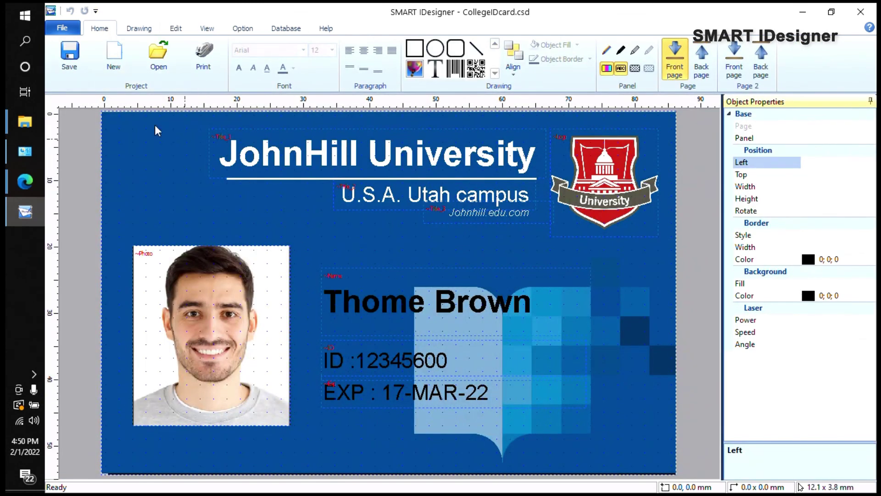
click(62, 27)
click(90, 138)
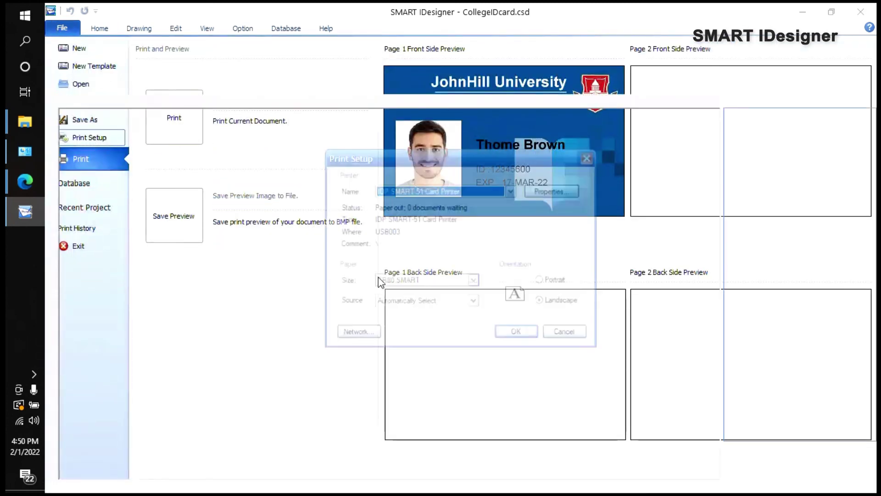
click(518, 335)
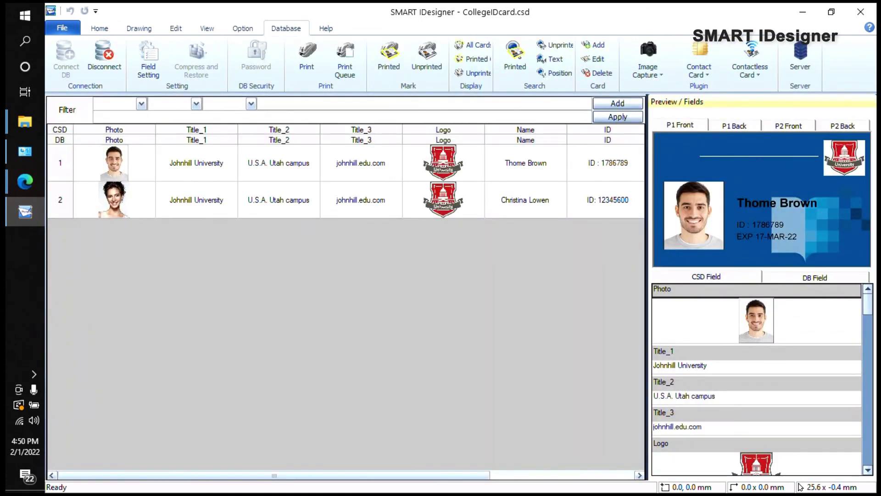
click(525, 199)
click(525, 163)
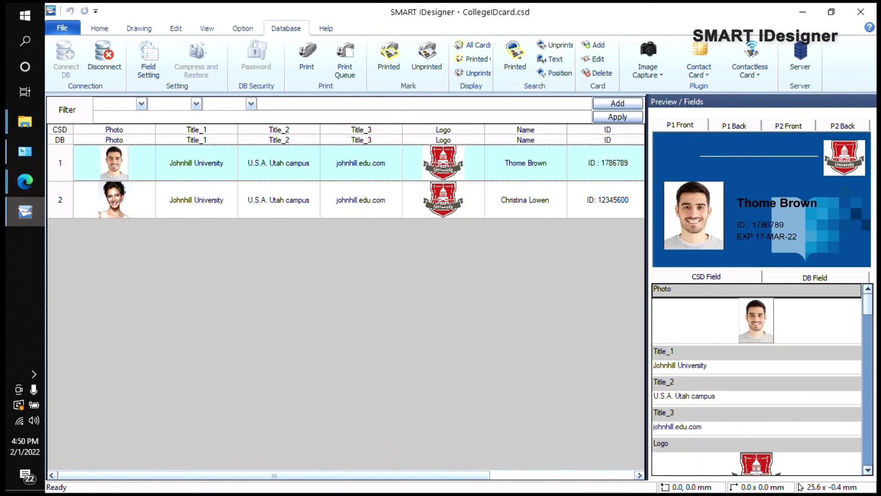
click(275, 199)
click(104, 28)
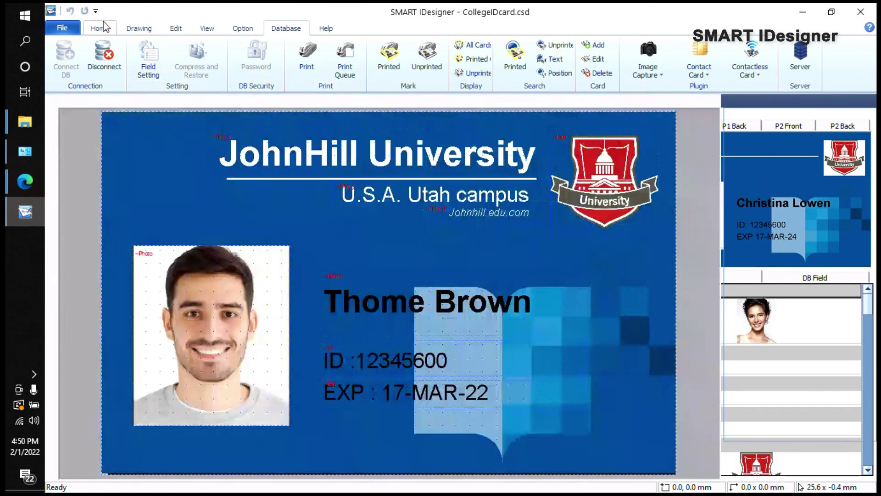
click(280, 29)
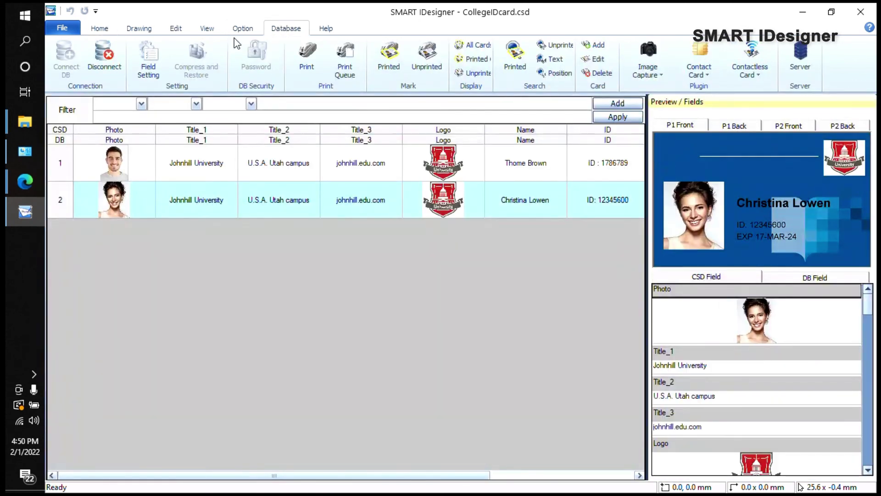
click(102, 28)
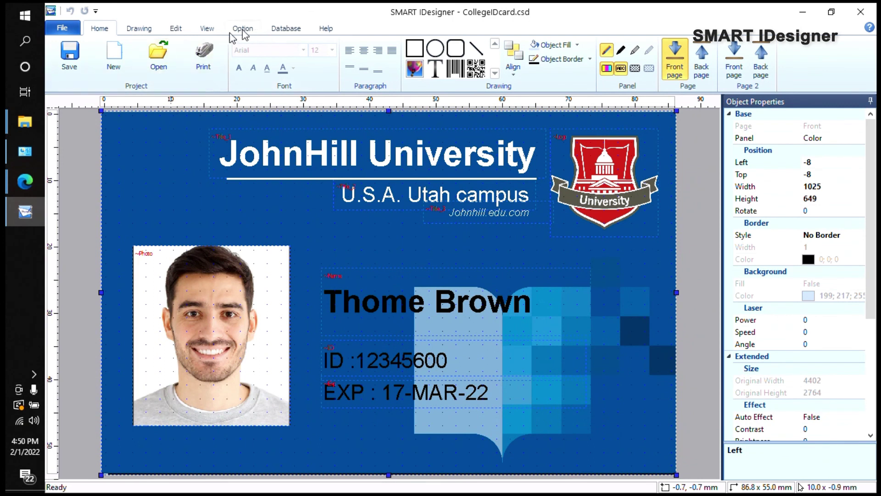
Step: Try a yellow background colour, then delete the blue background image covering the card
click(254, 29)
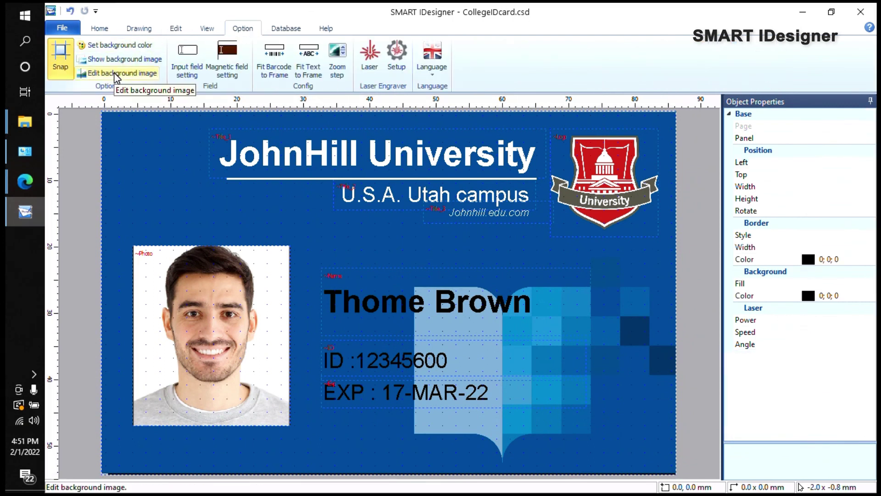
click(115, 48)
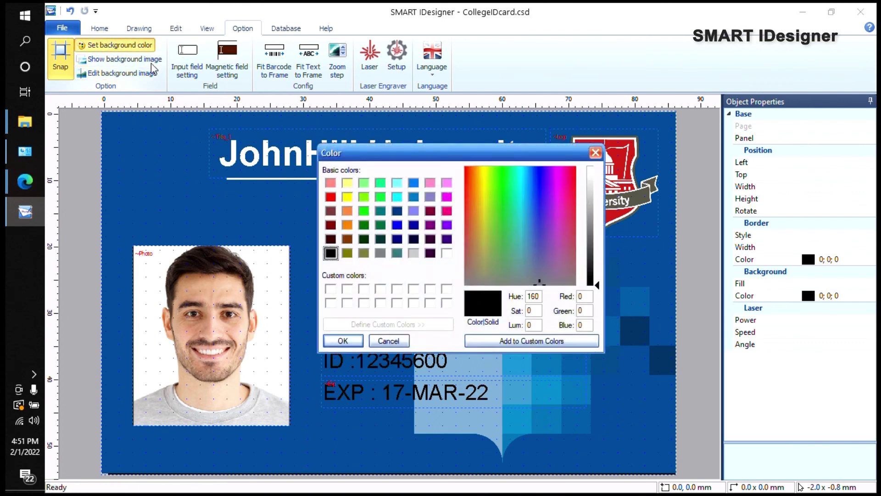
click(348, 198)
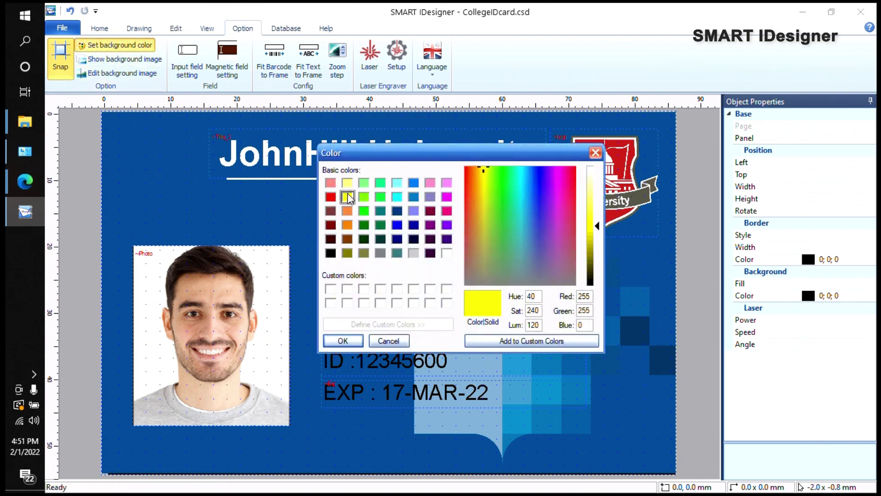
click(346, 341)
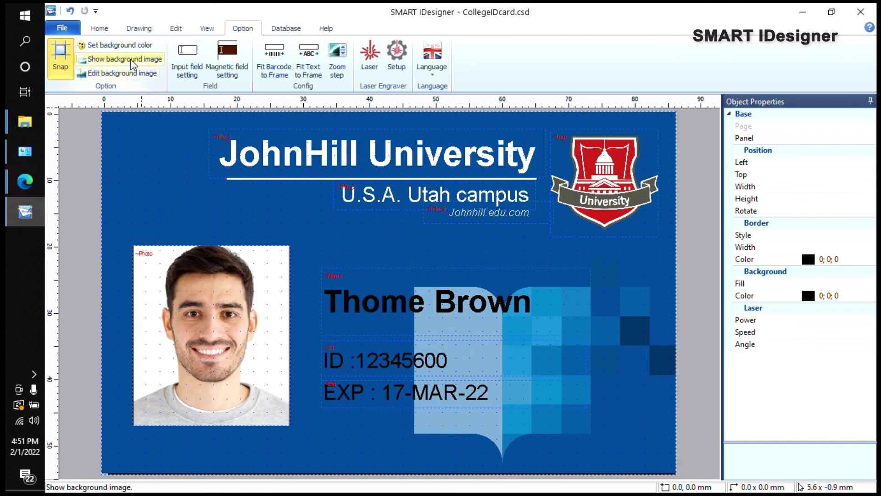
click(141, 149)
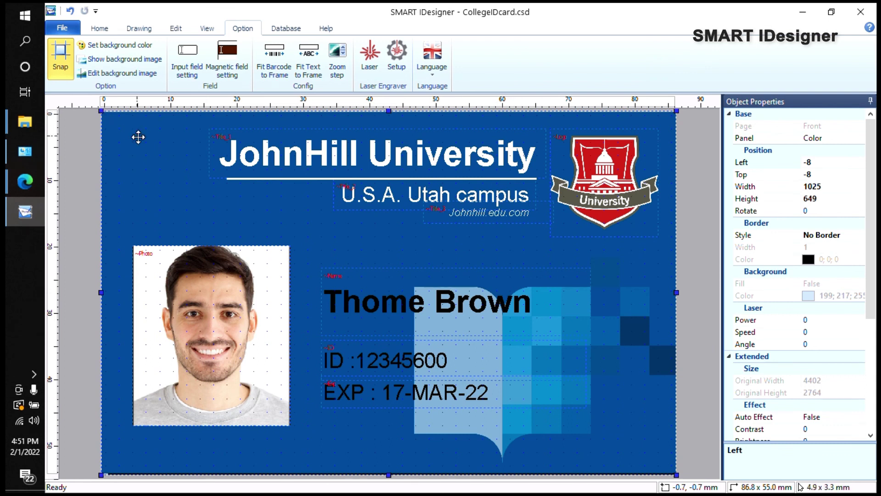
key(Delete)
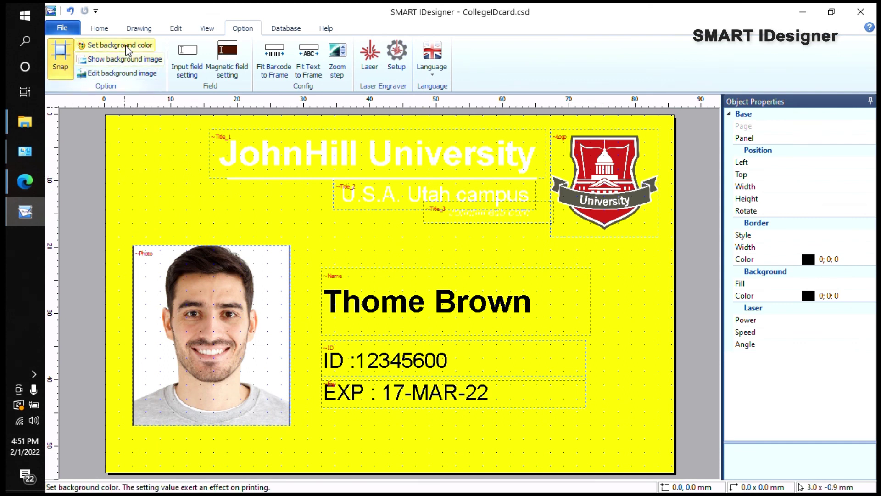
Step: Set the card background colour to red, after trying blue, and preview it in the Database view
click(87, 45)
click(414, 184)
click(343, 340)
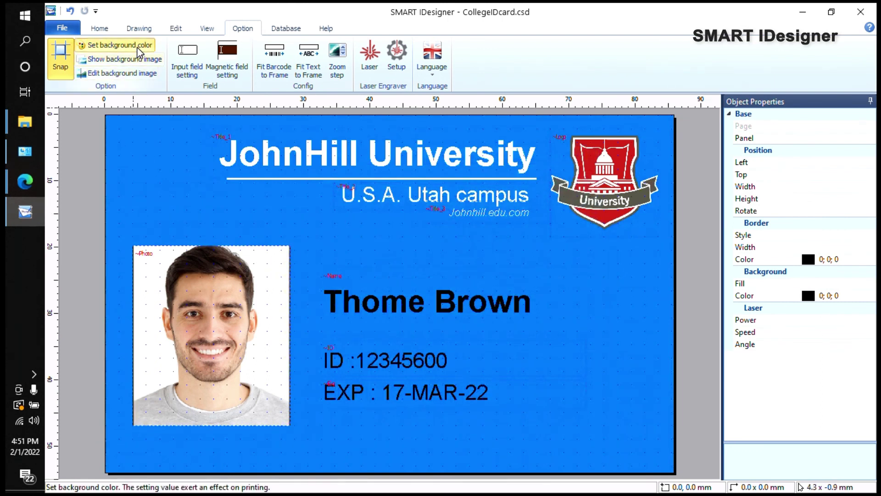
click(115, 45)
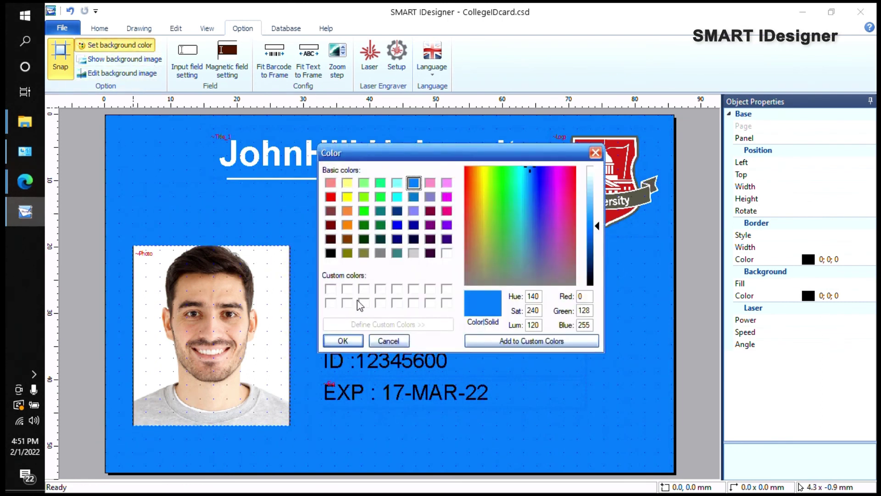
click(330, 196)
click(343, 341)
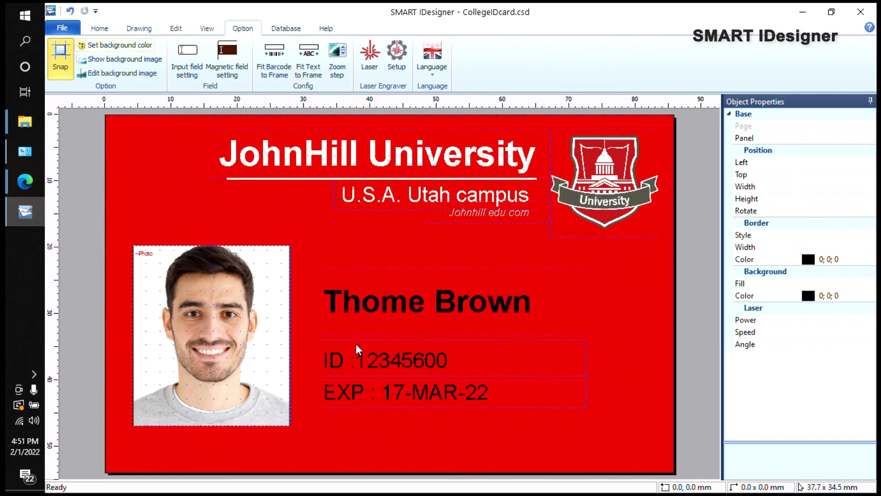
click(299, 29)
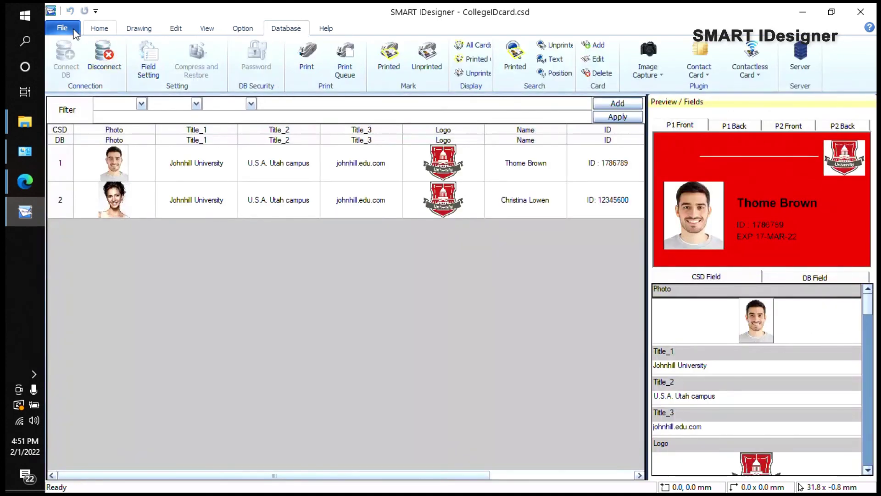